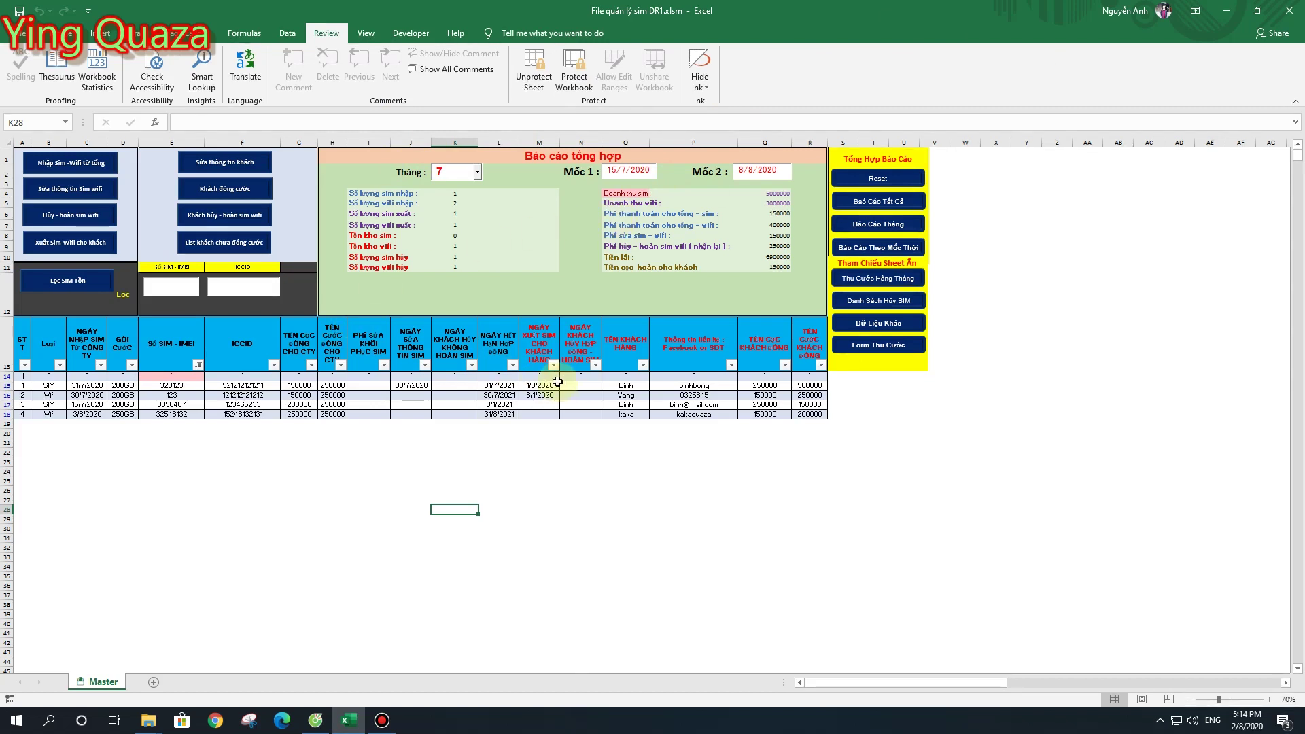
{"action": "left_click", "coordinate": [568, 385]}
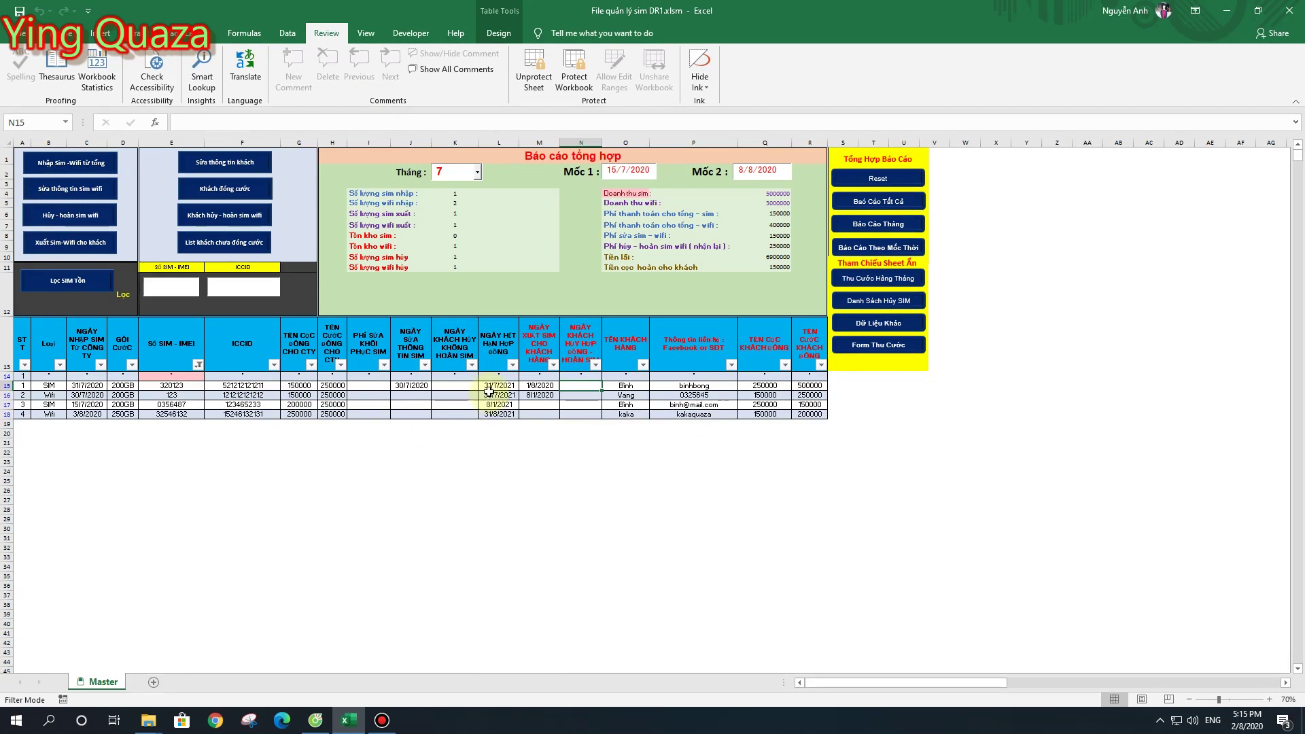
{"action": "left_click_drag", "start_coordinate": [765, 386], "coordinate": [770, 432]}
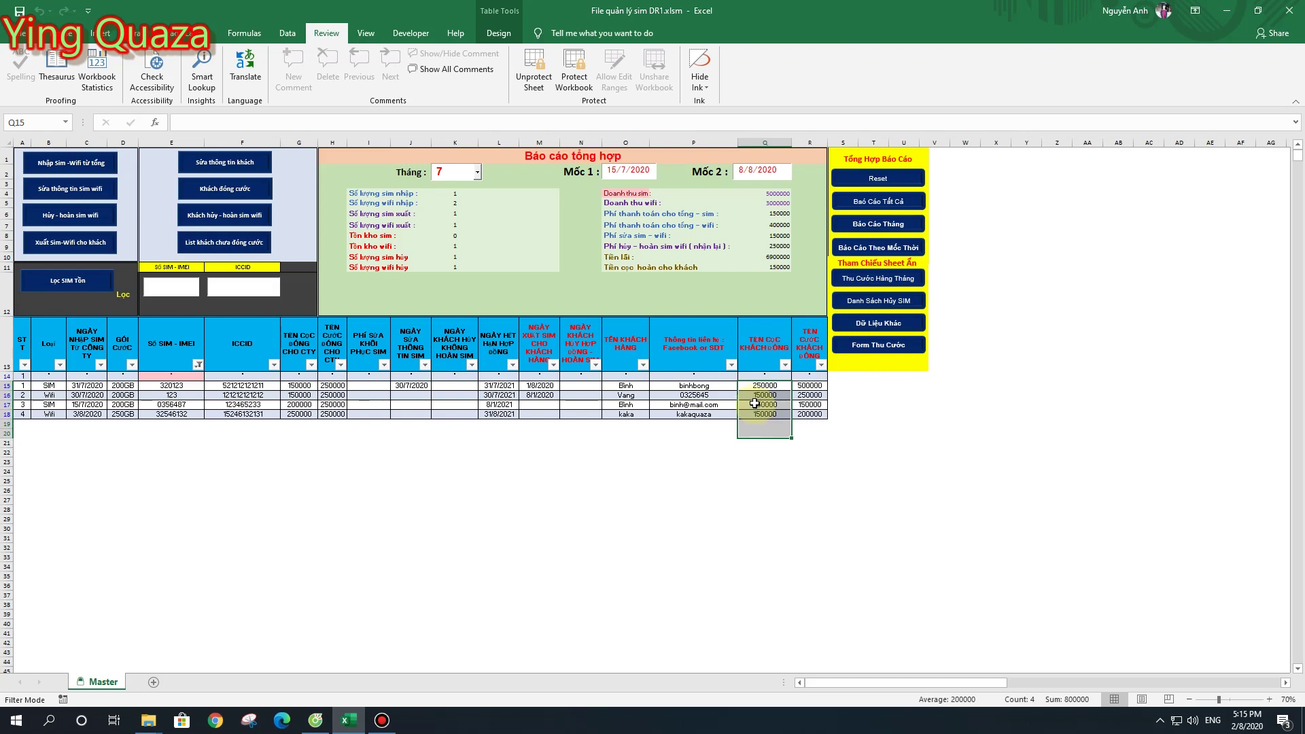
{"action": "left_click", "coordinate": [503, 385]}
{"action": "left_click", "coordinate": [471, 206]}
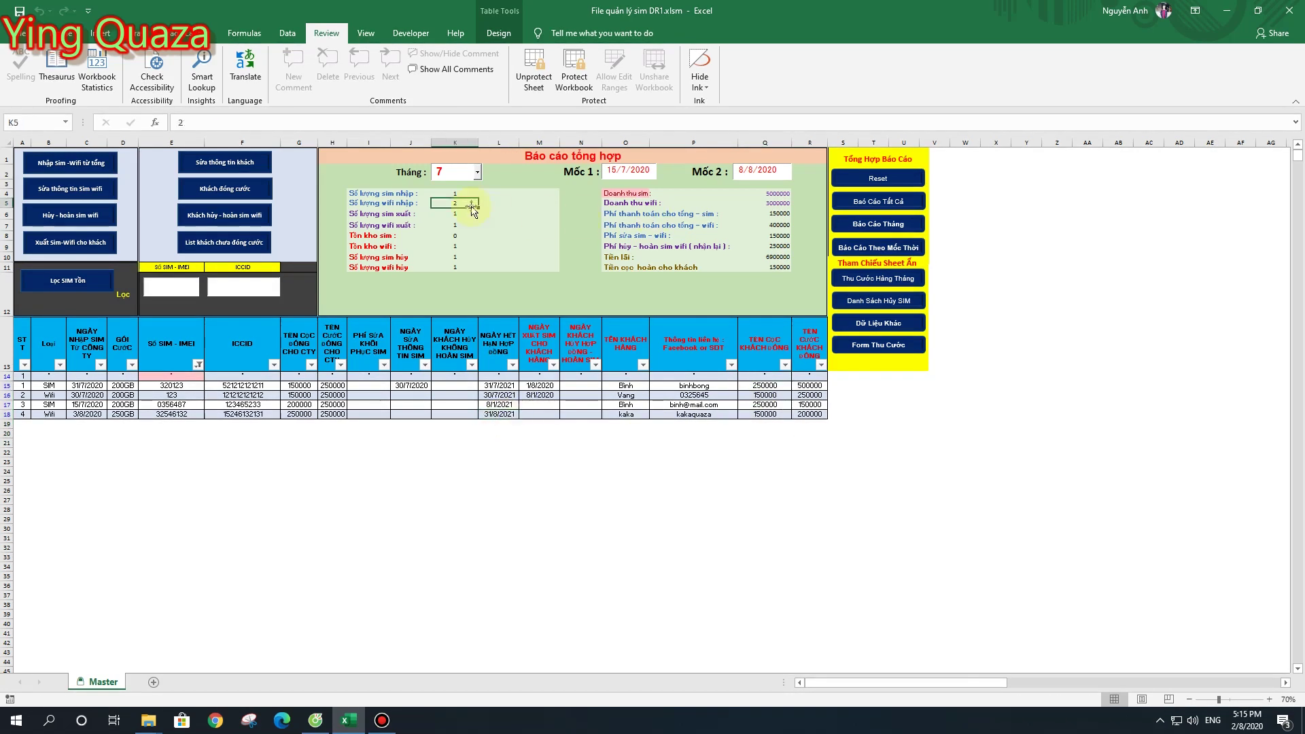
{"action": "left_click", "coordinate": [579, 464]}
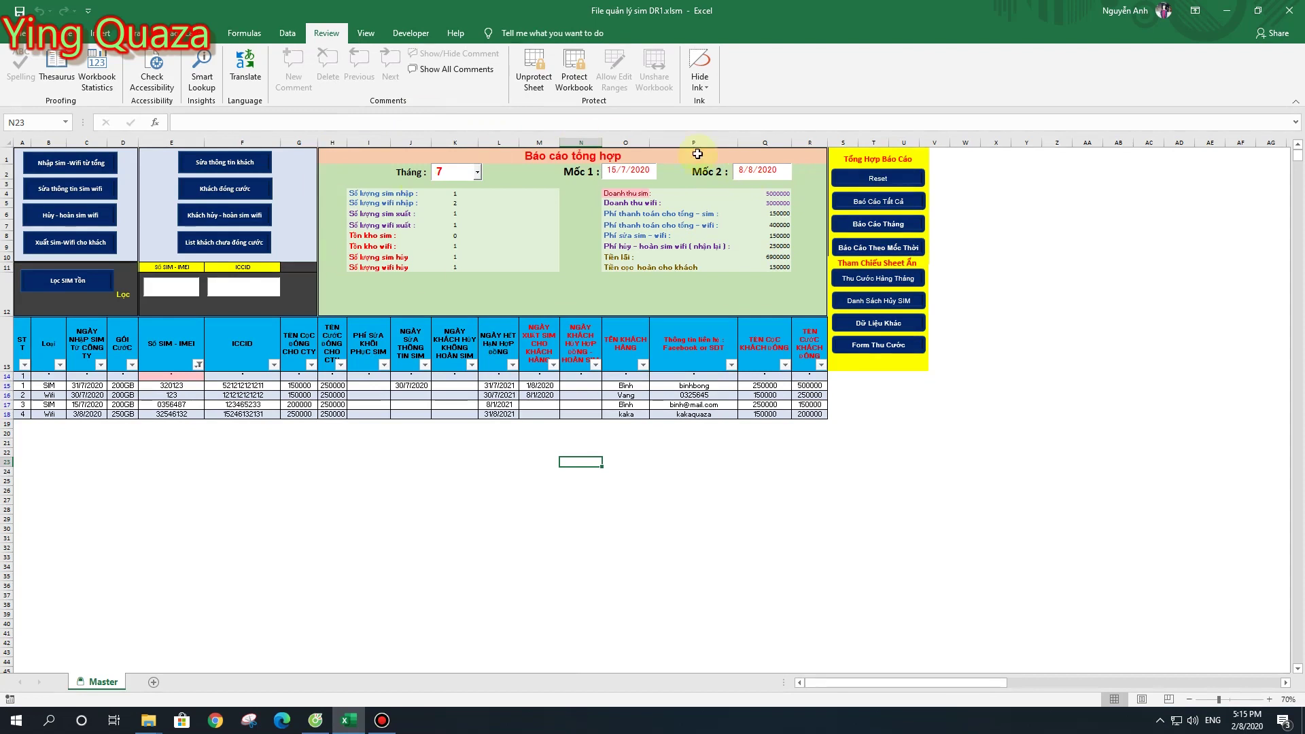
{"action": "left_click_drag", "start_coordinate": [25, 382], "coordinate": [809, 465]}
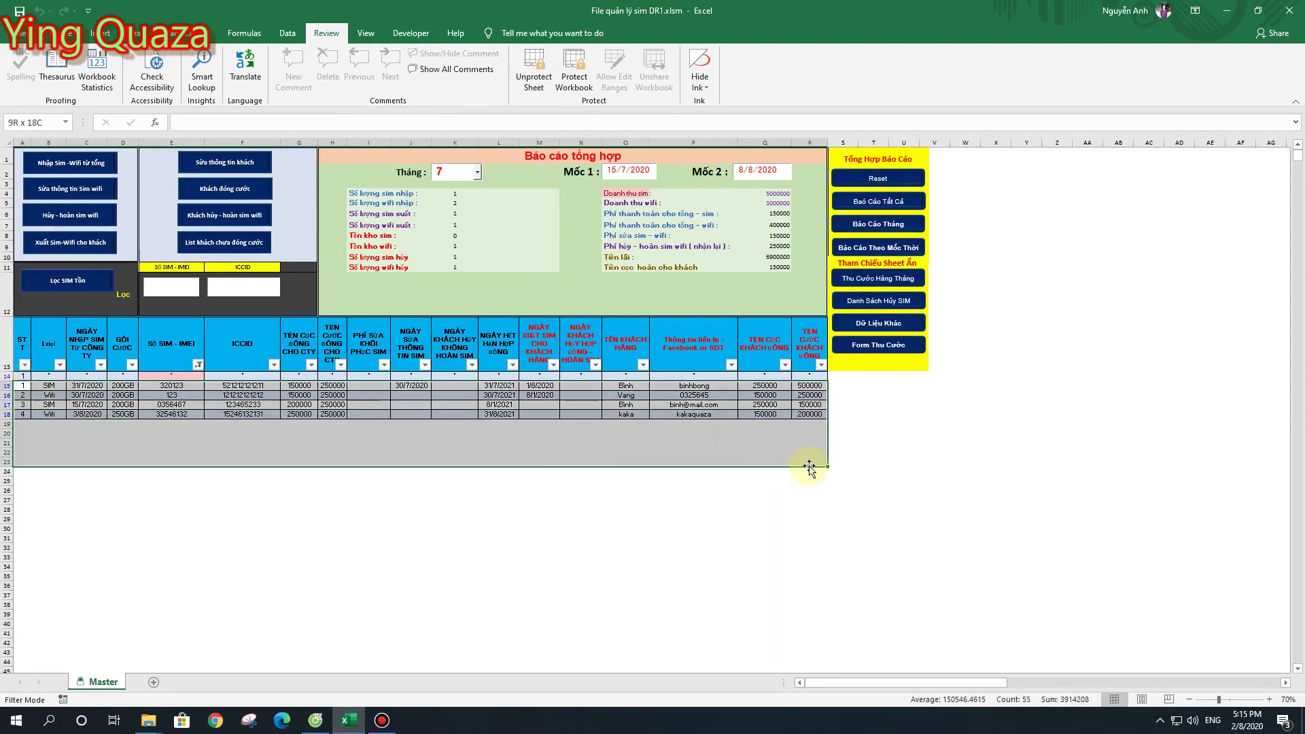
{"action": "left_click", "coordinate": [935, 451]}
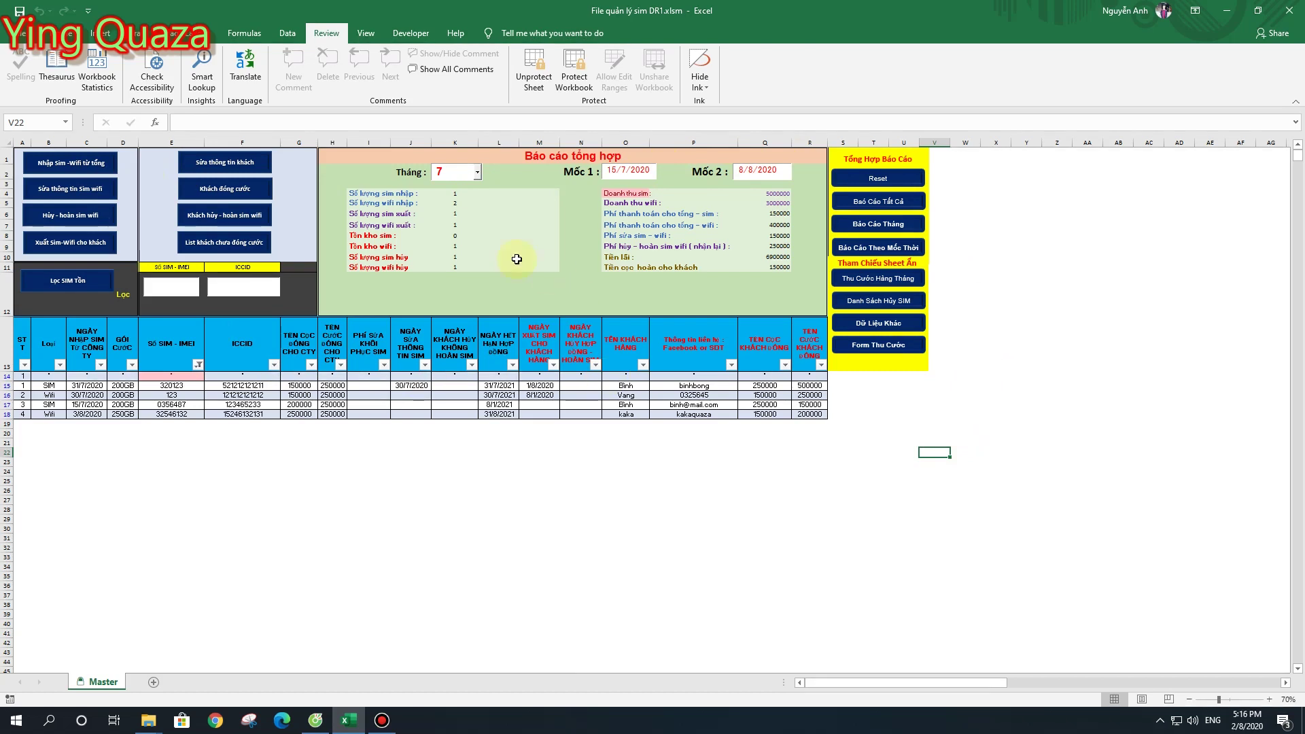
Begin a new SIM/Wifi intake entry with import date 2/8/2020, type Wifi and data plan 200GB
{"action": "left_click", "coordinate": [97, 166]}
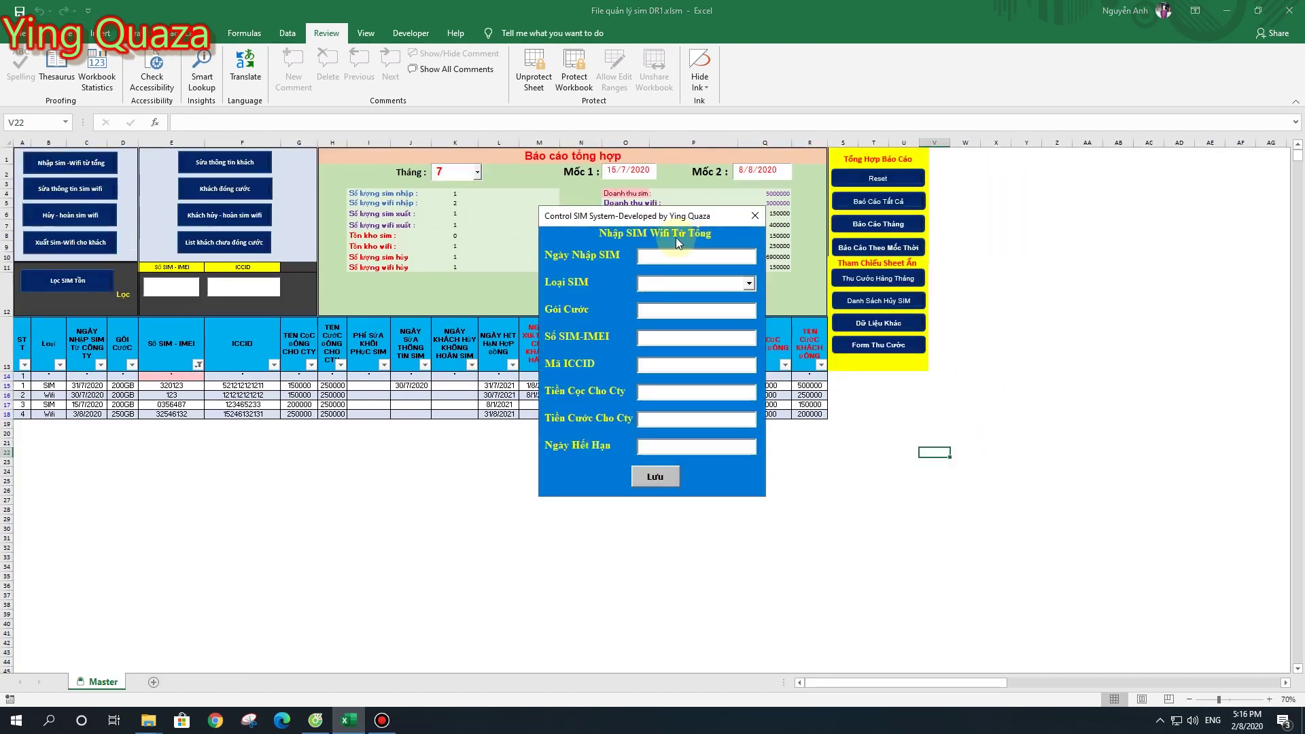
{"action": "left_click_drag", "start_coordinate": [678, 215], "coordinate": [899, 126]}
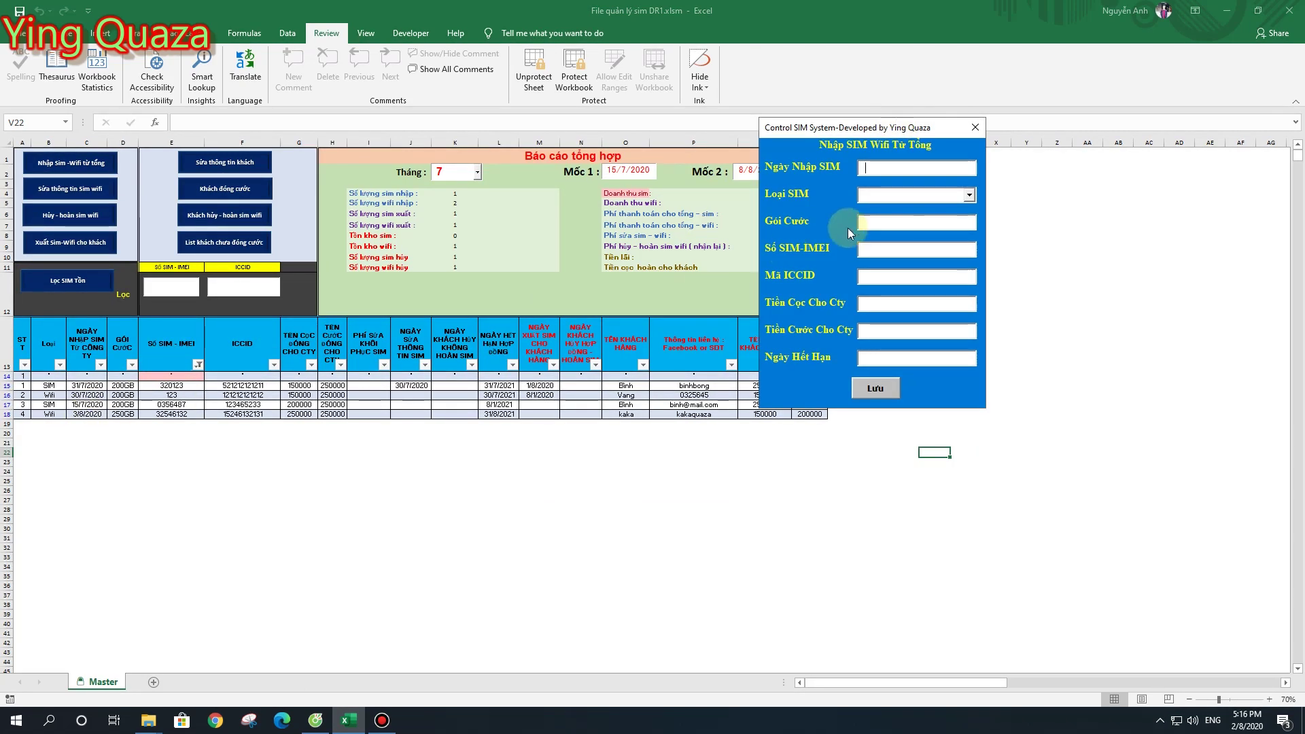
{"action": "type", "text": "2/8/2020"}
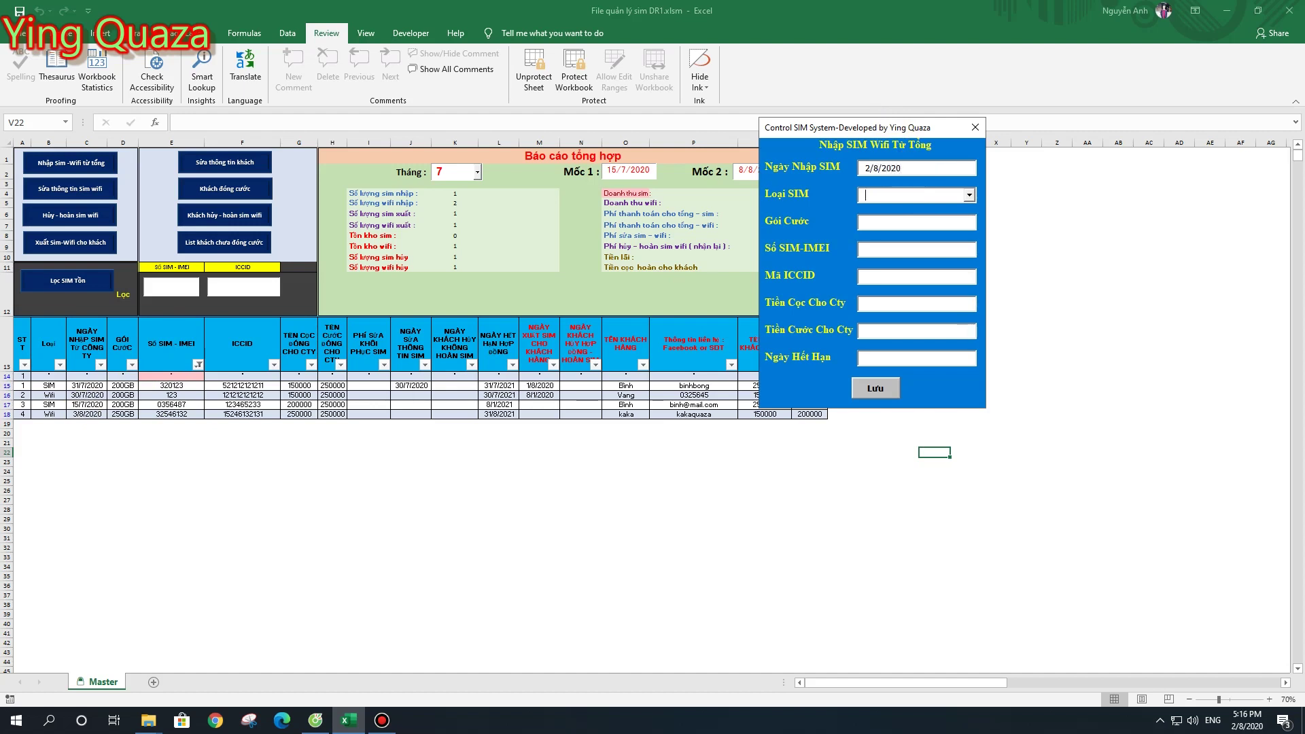
{"action": "left_click", "coordinate": [970, 197]}
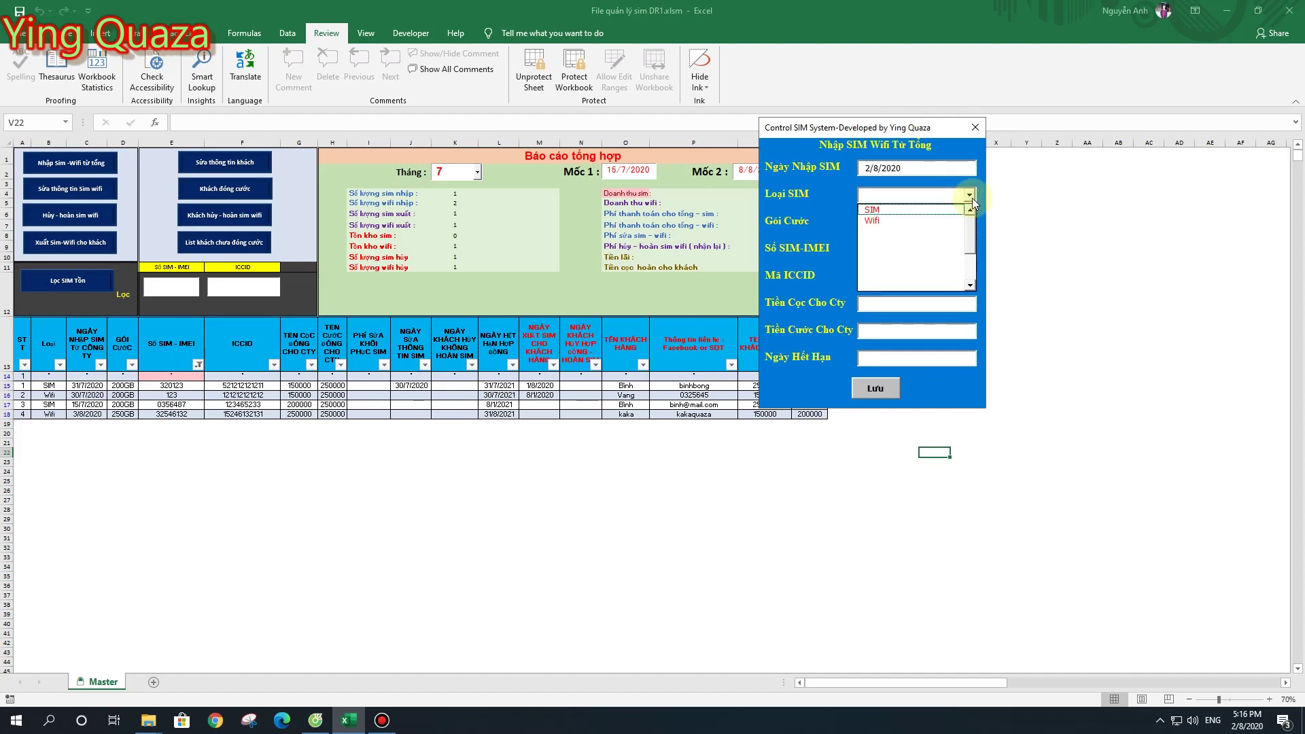
{"action": "left_click", "coordinate": [896, 221]}
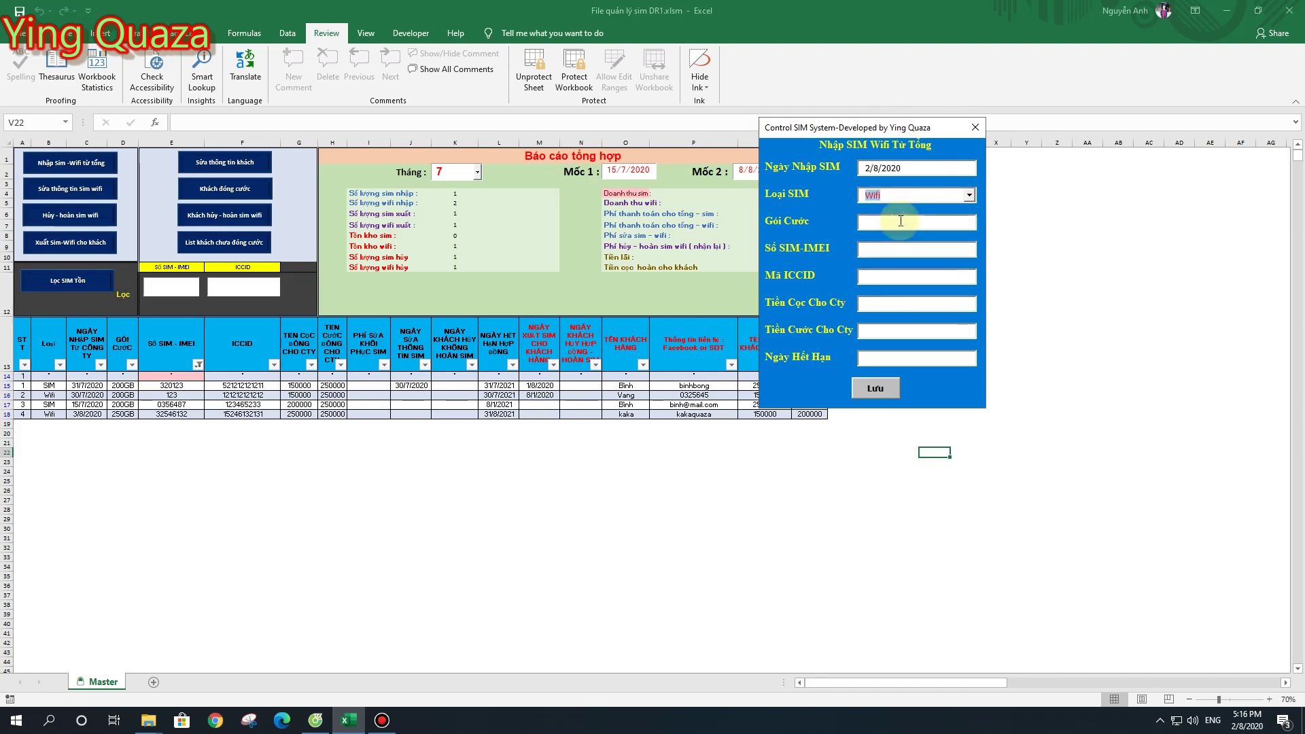
{"action": "left_click", "coordinate": [970, 197]}
{"action": "left_click", "coordinate": [970, 196]}
{"action": "left_click", "coordinate": [928, 222]}
{"action": "type", "text": "2"}
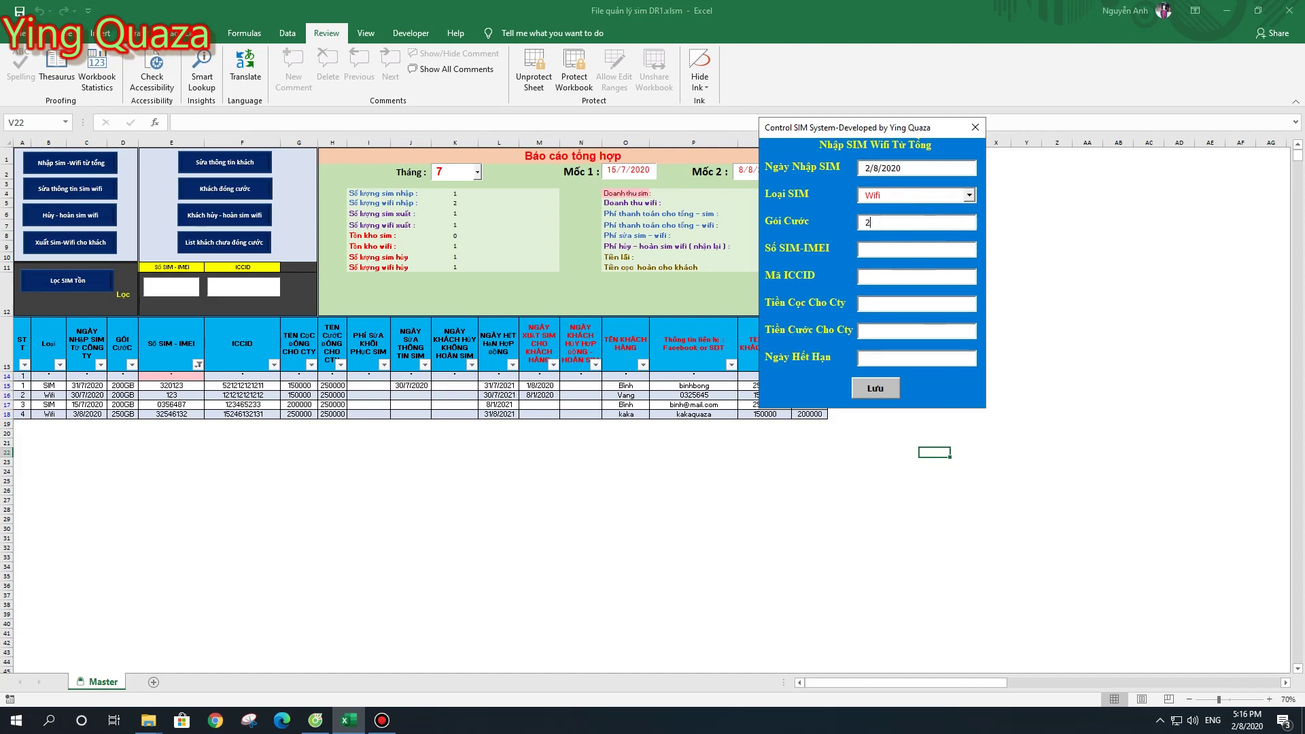
{"action": "type", "text": "00GB"}
Fill in the SIM-IMEI number and the ICCID code of the new Wifi entry
{"action": "type", "text": "032154654"}
{"action": "type", "text": "12356546"}
{"action": "type", "text": "5653352"}
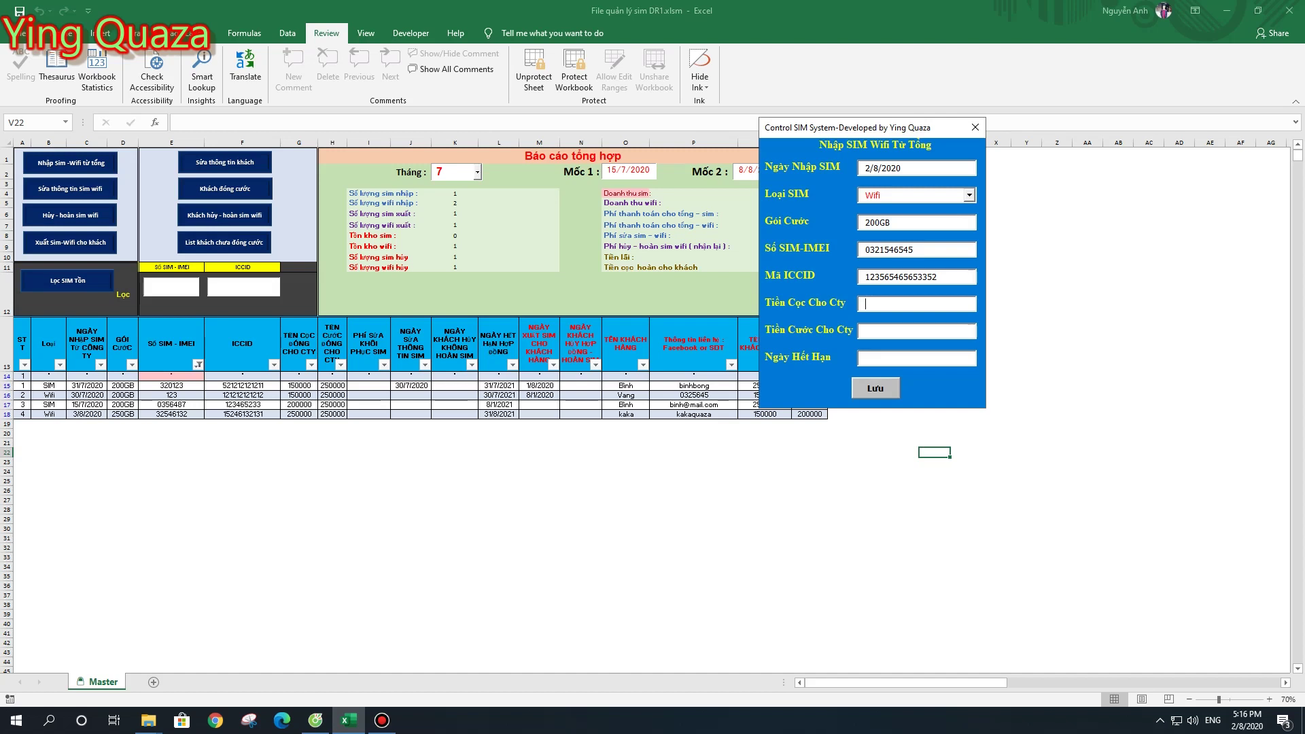
Set the company deposit to 150000, the company fee to 250000 and the expiry date to 2/8/2021, and save the entry
{"action": "type", "text": "1500000"}
{"action": "key", "text": "Tab"}
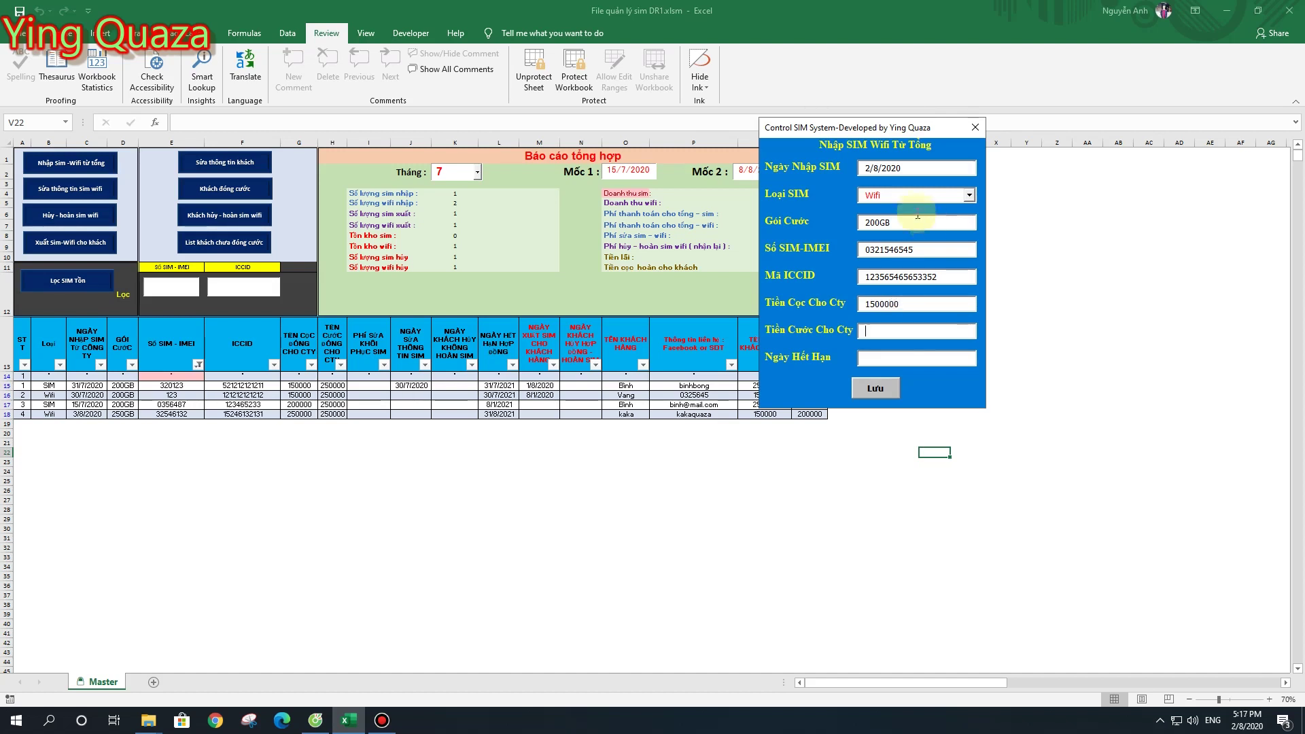
{"action": "left_click", "coordinate": [903, 304]}
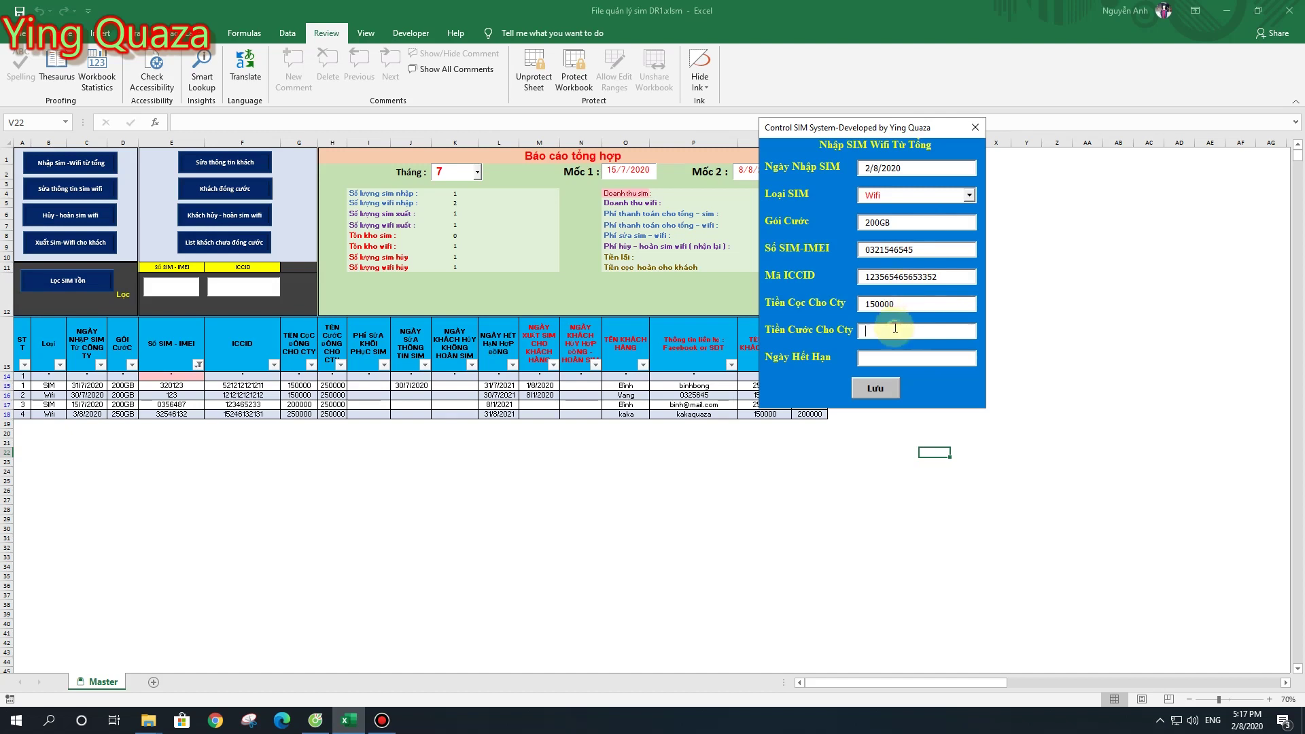
{"action": "type", "text": "250000"}
{"action": "left_click", "coordinate": [886, 361]}
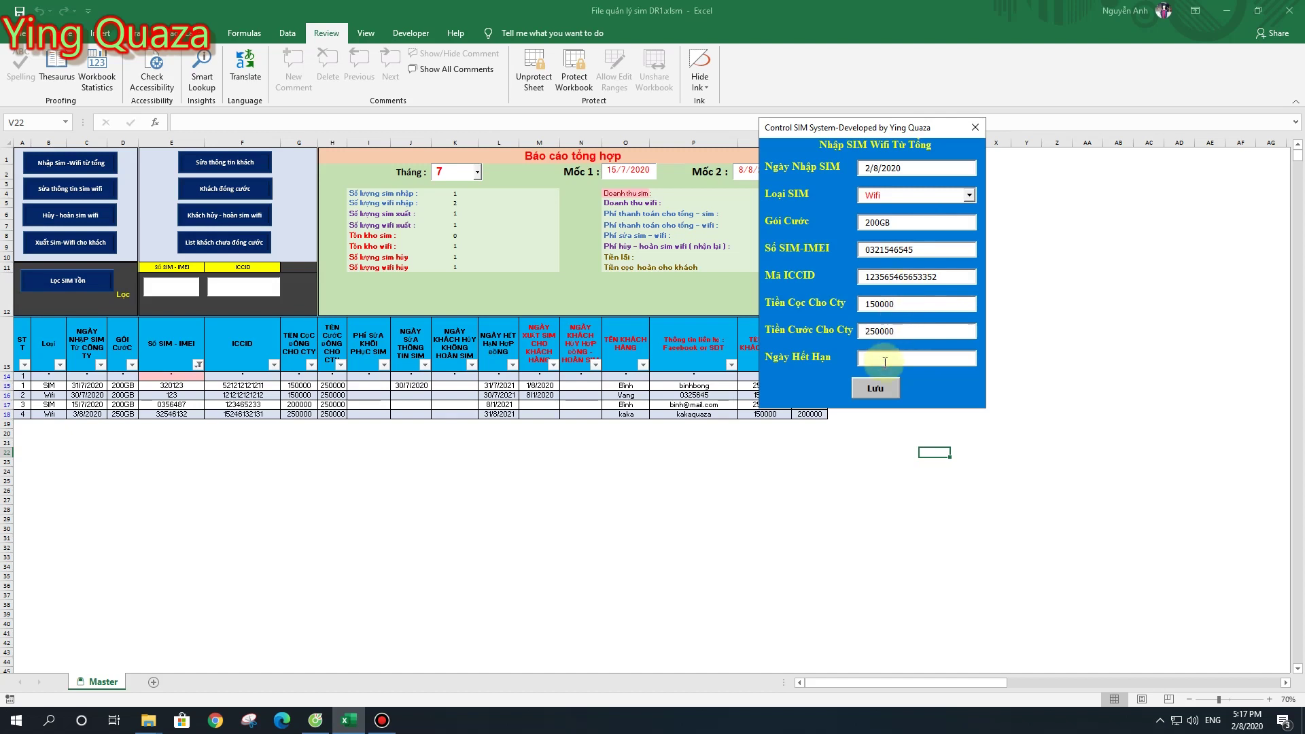
{"action": "type", "text": "2/8/2021"}
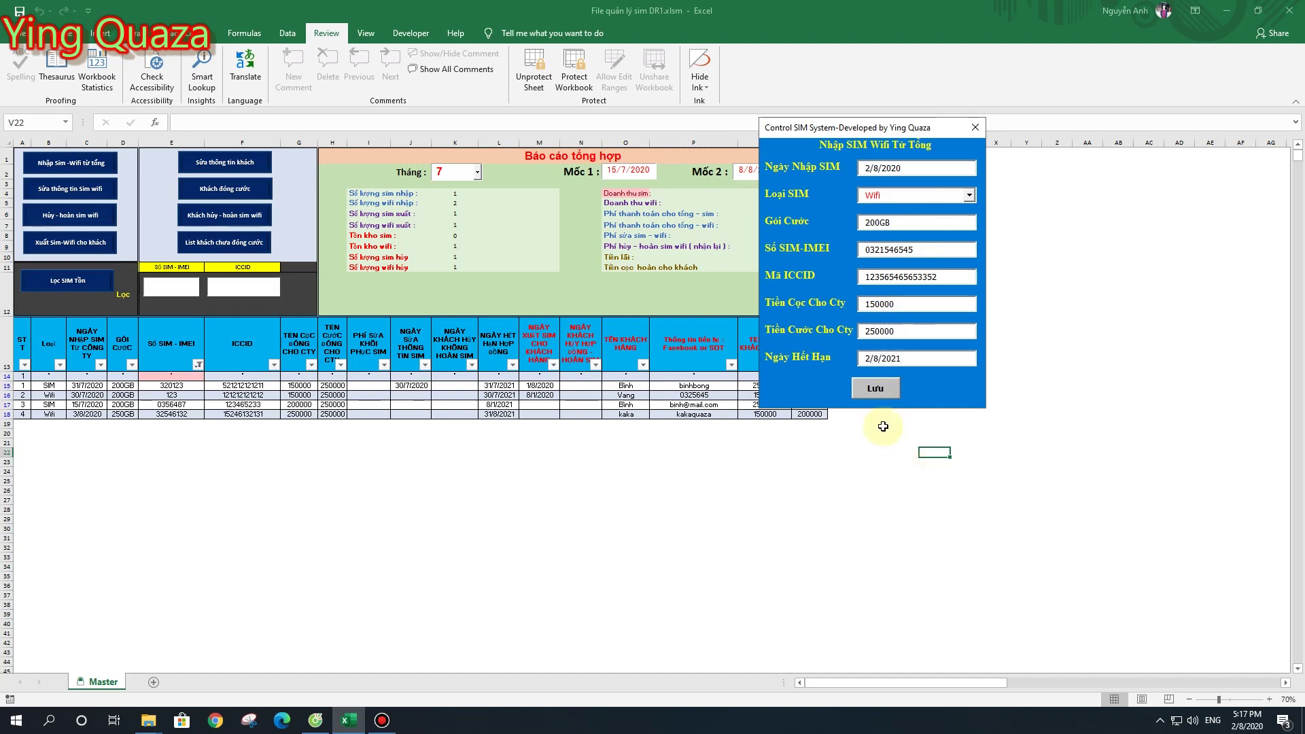
{"action": "left_click", "coordinate": [882, 388]}
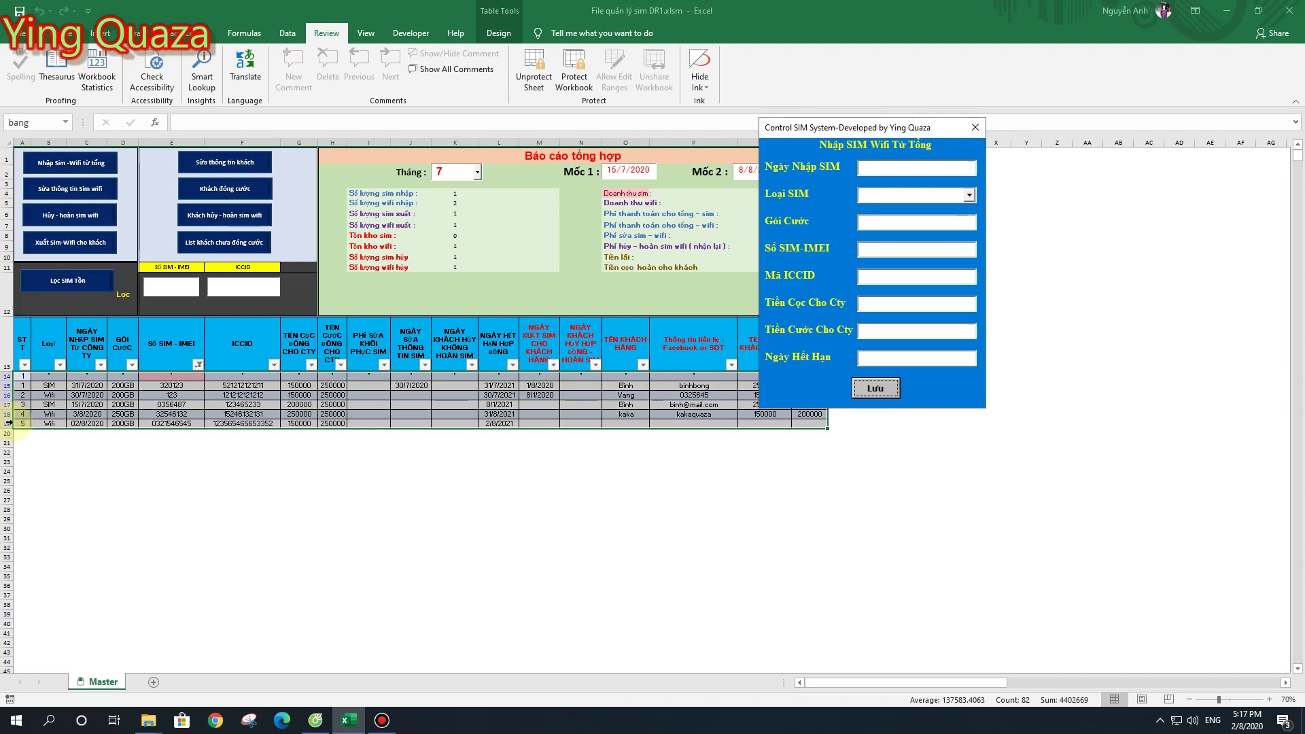
Check the new entry's values across row 19 of the table, and close the intake form
{"action": "left_click_drag", "start_coordinate": [826, 129], "coordinate": [948, 92]}
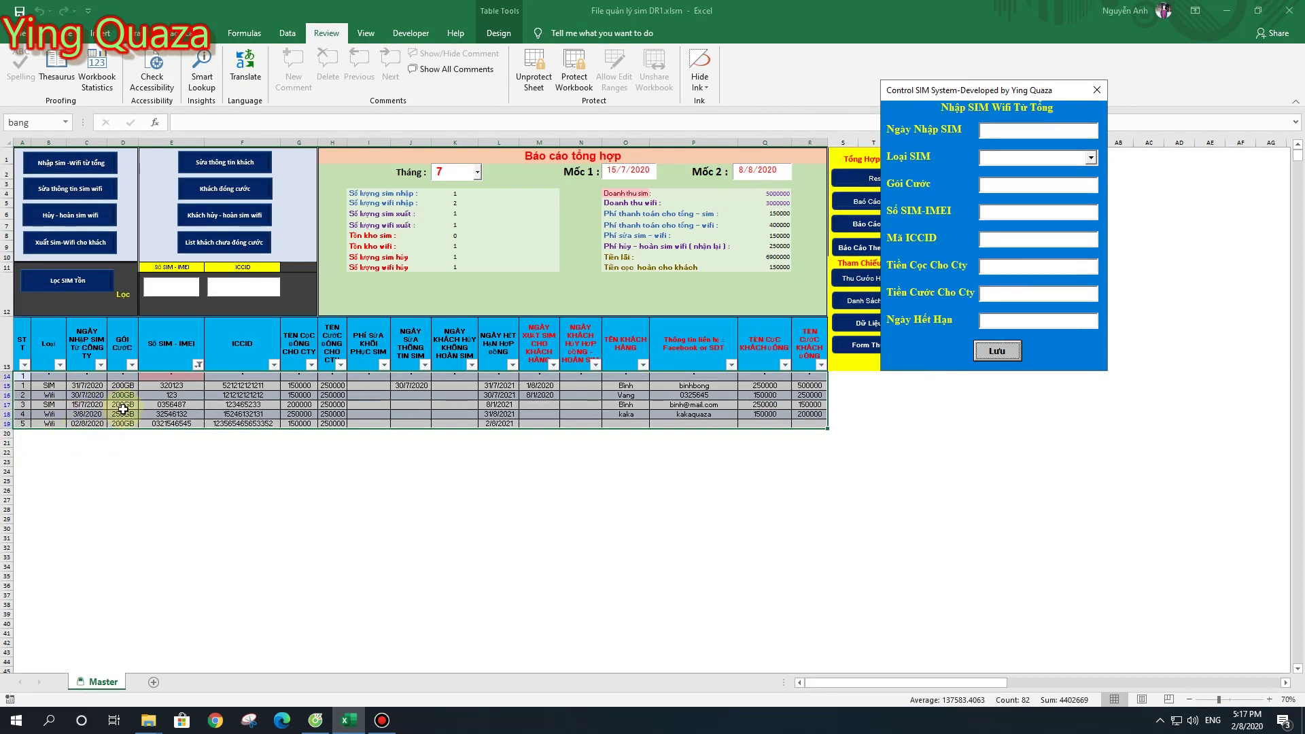
{"action": "left_click", "coordinate": [49, 425]}
{"action": "left_click", "coordinate": [87, 424]}
{"action": "left_click", "coordinate": [132, 424]}
{"action": "left_click", "coordinate": [171, 424]}
{"action": "left_click", "coordinate": [253, 423]}
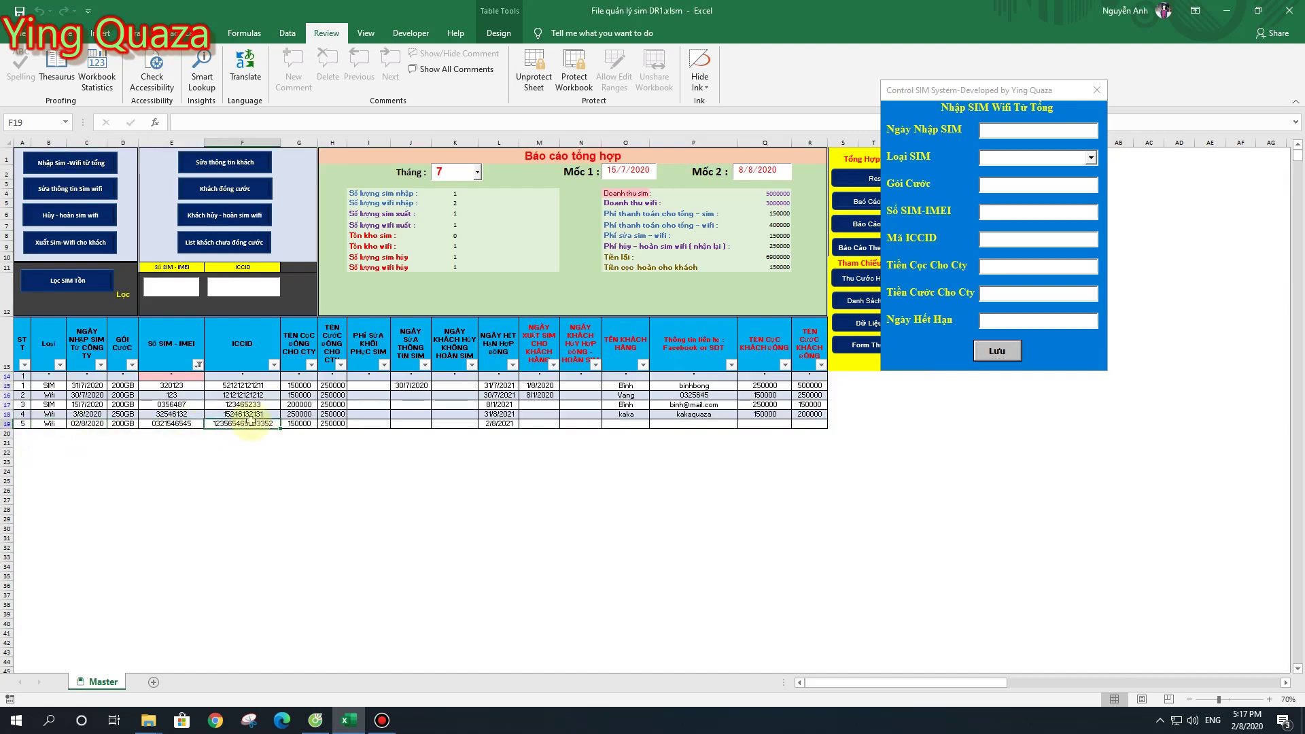
{"action": "left_click", "coordinate": [297, 420]}
{"action": "left_click", "coordinate": [333, 422]}
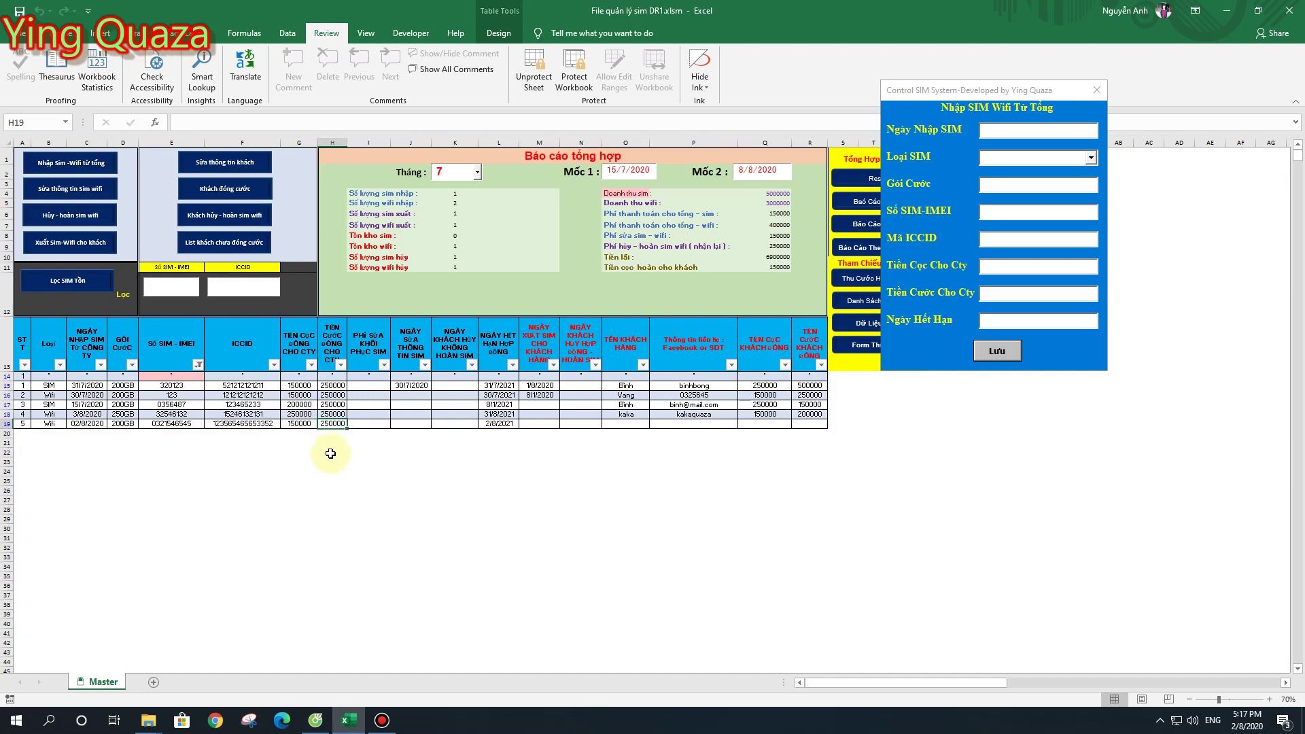
{"action": "left_click", "coordinate": [369, 423]}
{"action": "left_click", "coordinate": [509, 424]}
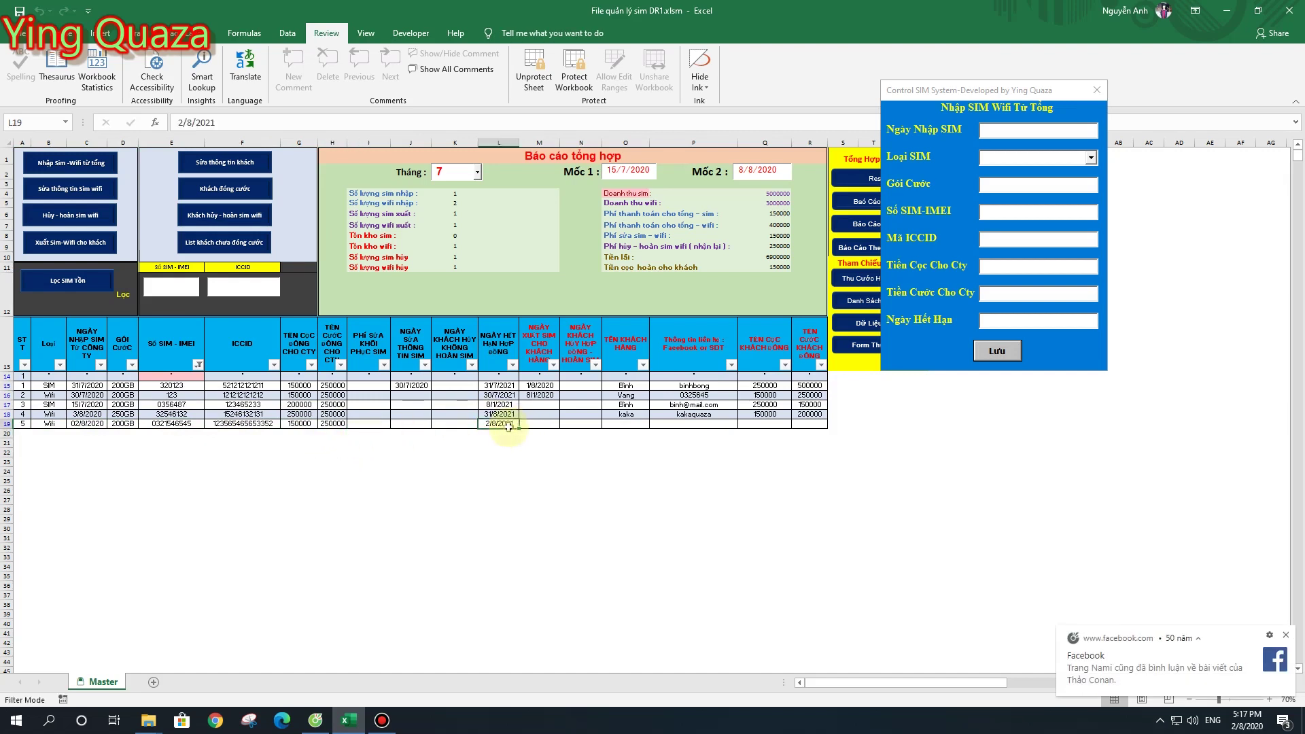
{"action": "left_click", "coordinate": [1097, 90]}
Look up the SIM listed in row 15 by its SIM-IMEI number for editing its information
{"action": "left_click", "coordinate": [95, 197]}
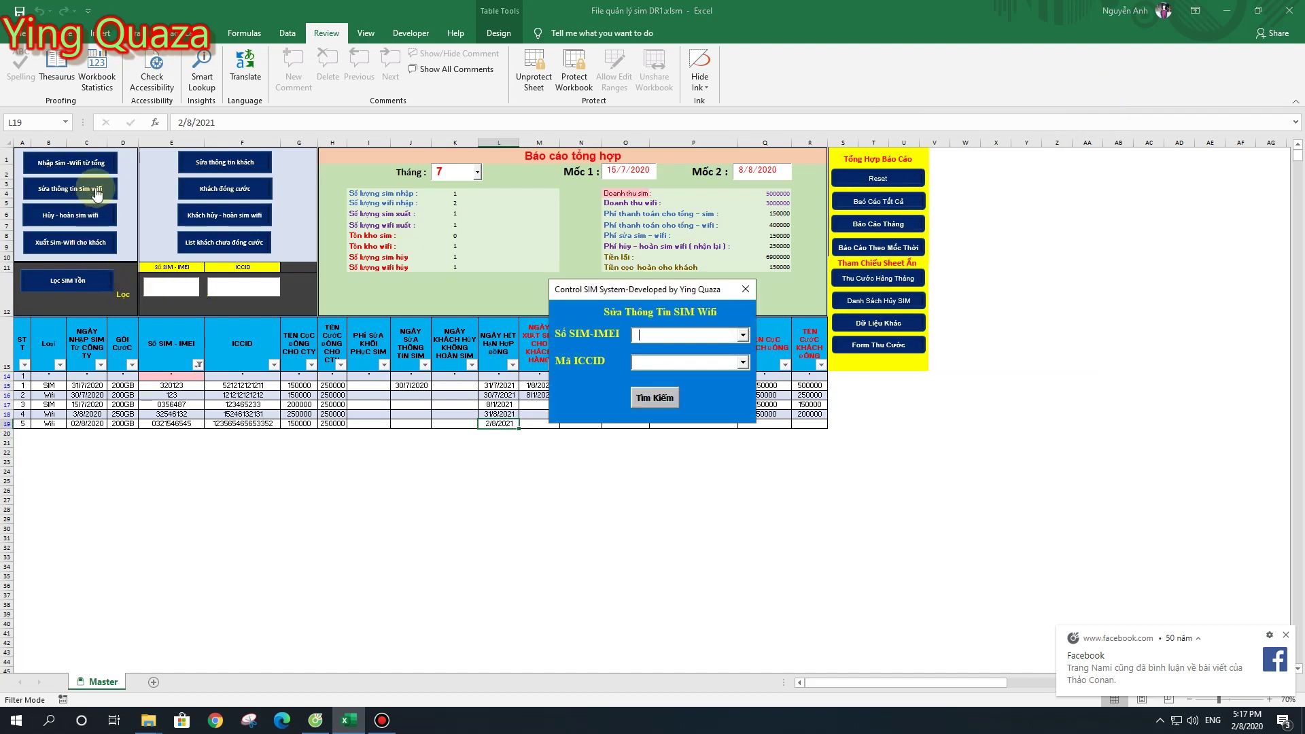
{"action": "left_click_drag", "start_coordinate": [692, 292], "coordinate": [930, 142]}
{"action": "left_click", "coordinate": [913, 188]}
{"action": "left_click", "coordinate": [961, 206]}
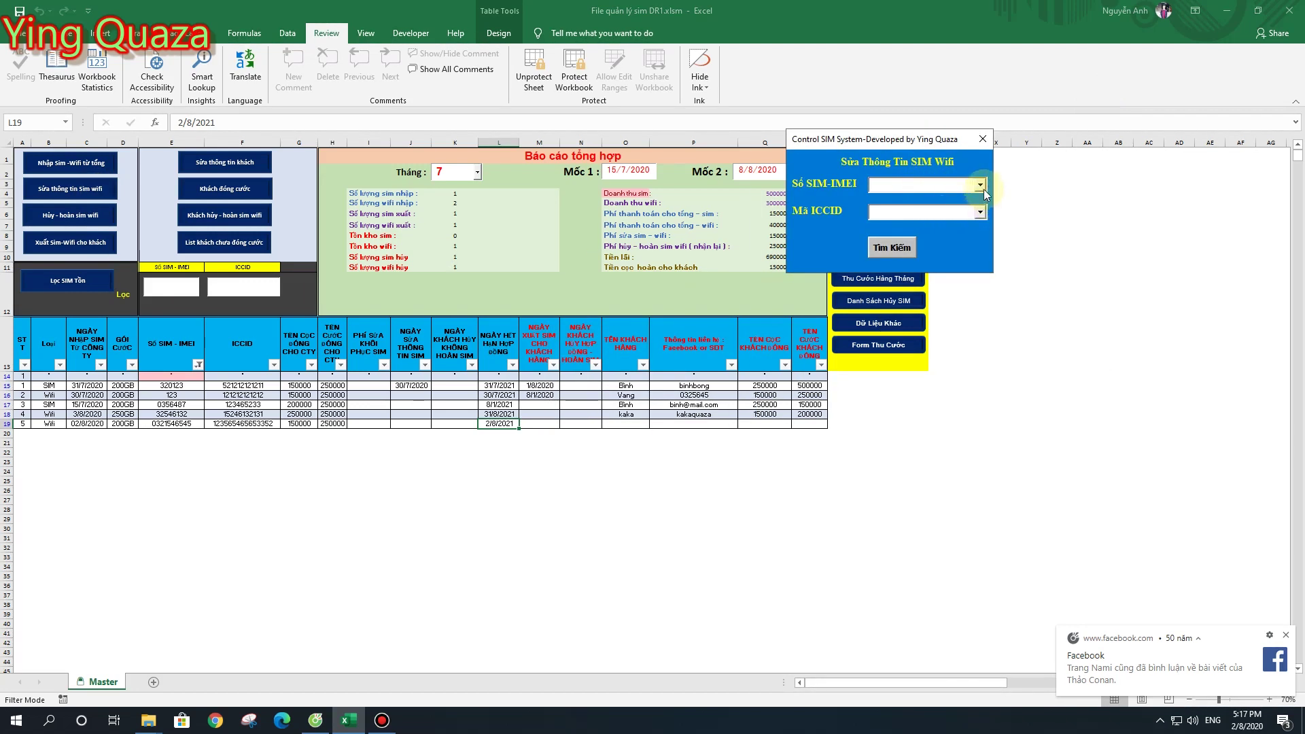
{"action": "left_click", "coordinate": [984, 189]}
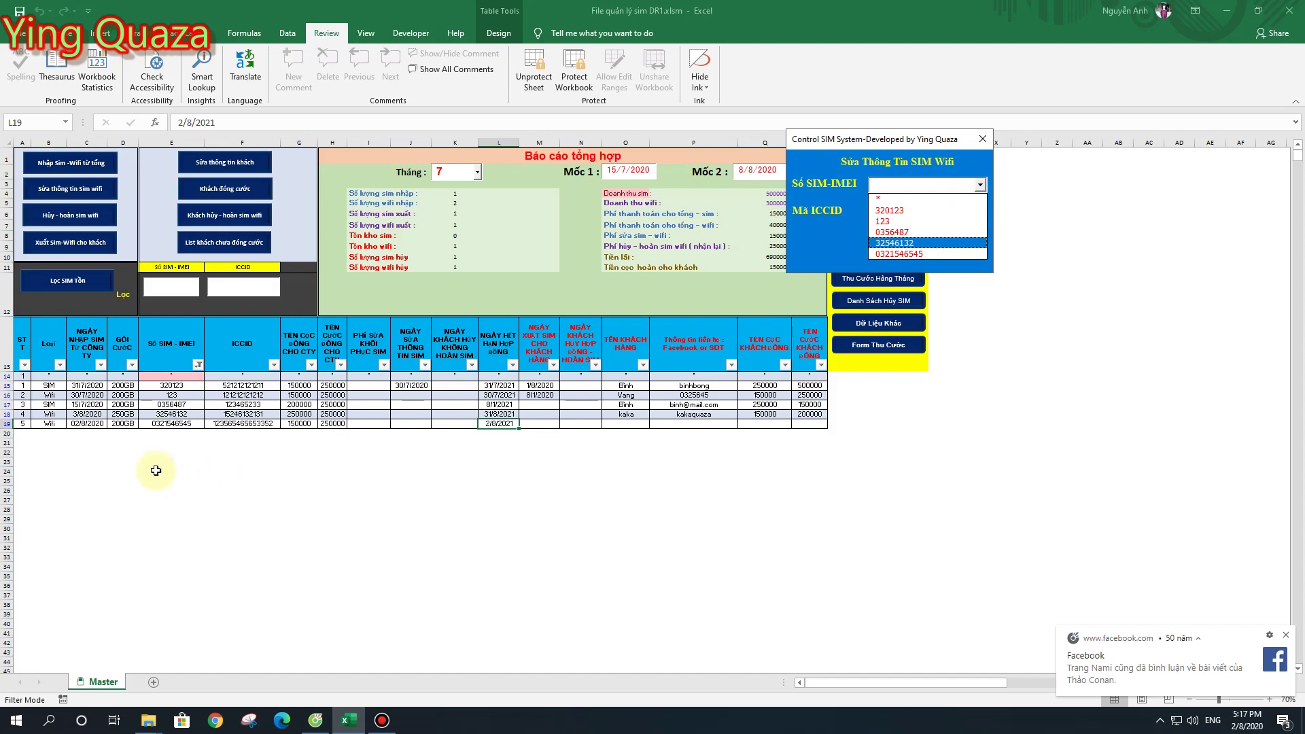
{"action": "left_click", "coordinate": [173, 386]}
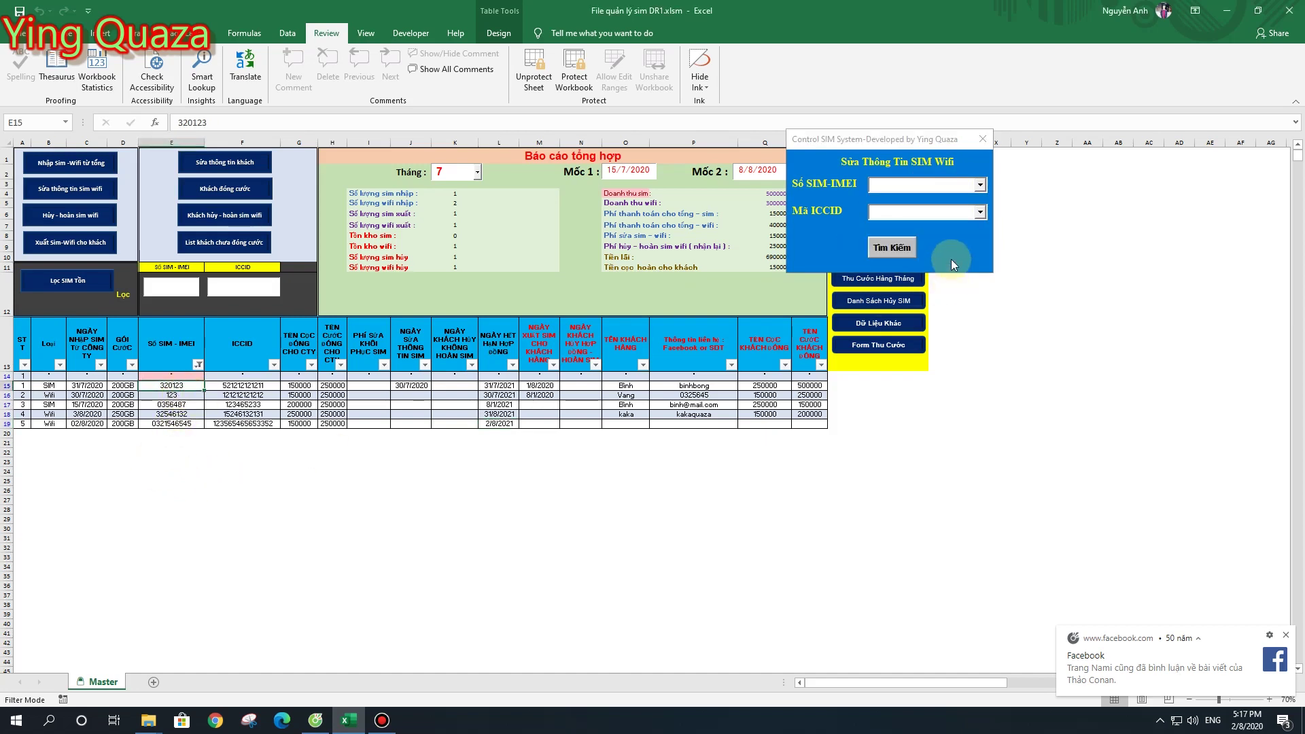
{"action": "left_click", "coordinate": [983, 184]}
{"action": "left_click", "coordinate": [917, 198]}
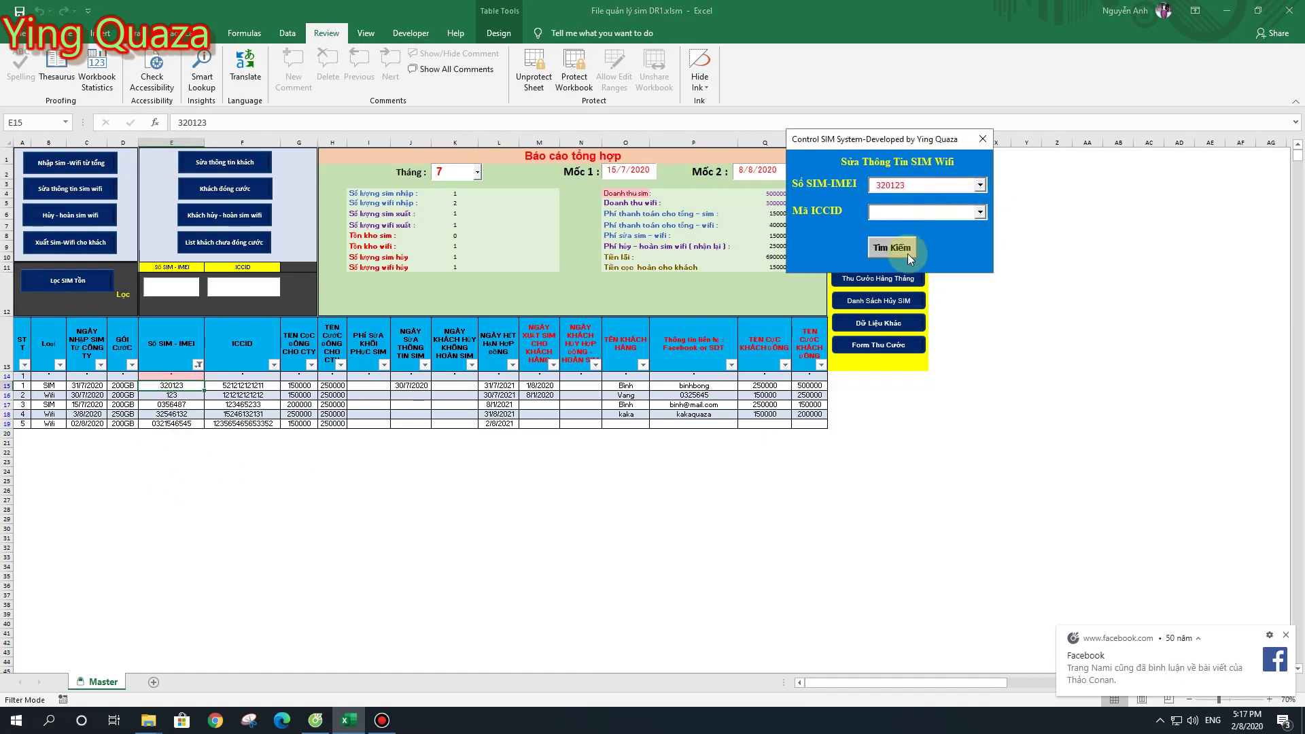
{"action": "left_click", "coordinate": [893, 248]}
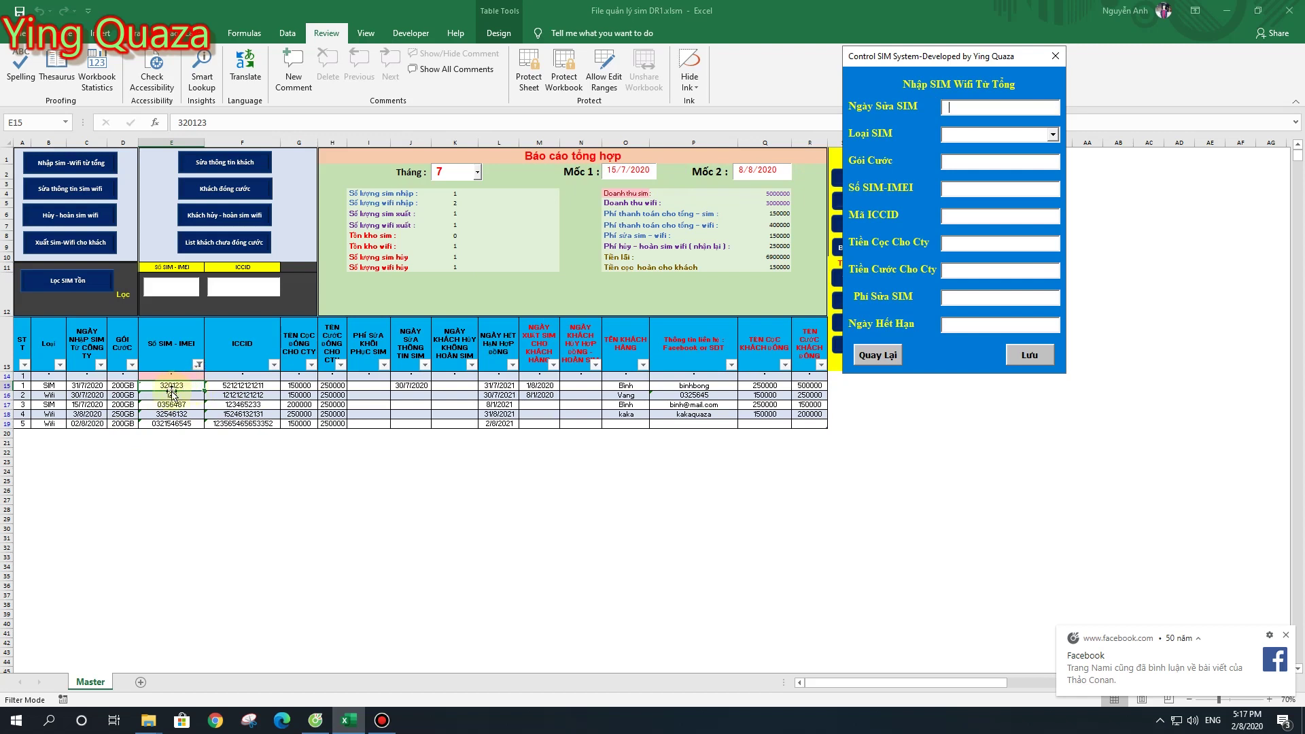
Set the data plan (Gói Cước) of the SIM in row 15 to 500GB, save it and close the edit forms
{"action": "left_click", "coordinate": [123, 389]}
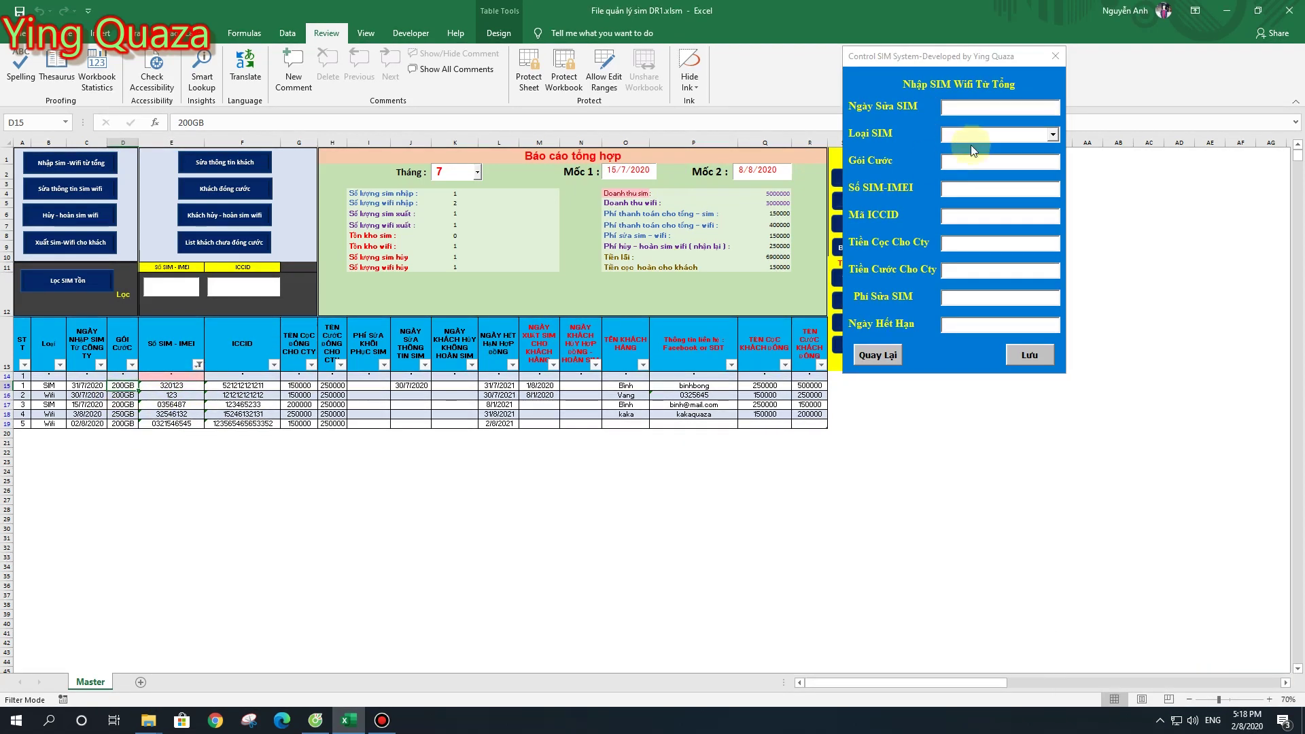
{"action": "left_click", "coordinate": [981, 167]}
{"action": "type", "text": "500GB"}
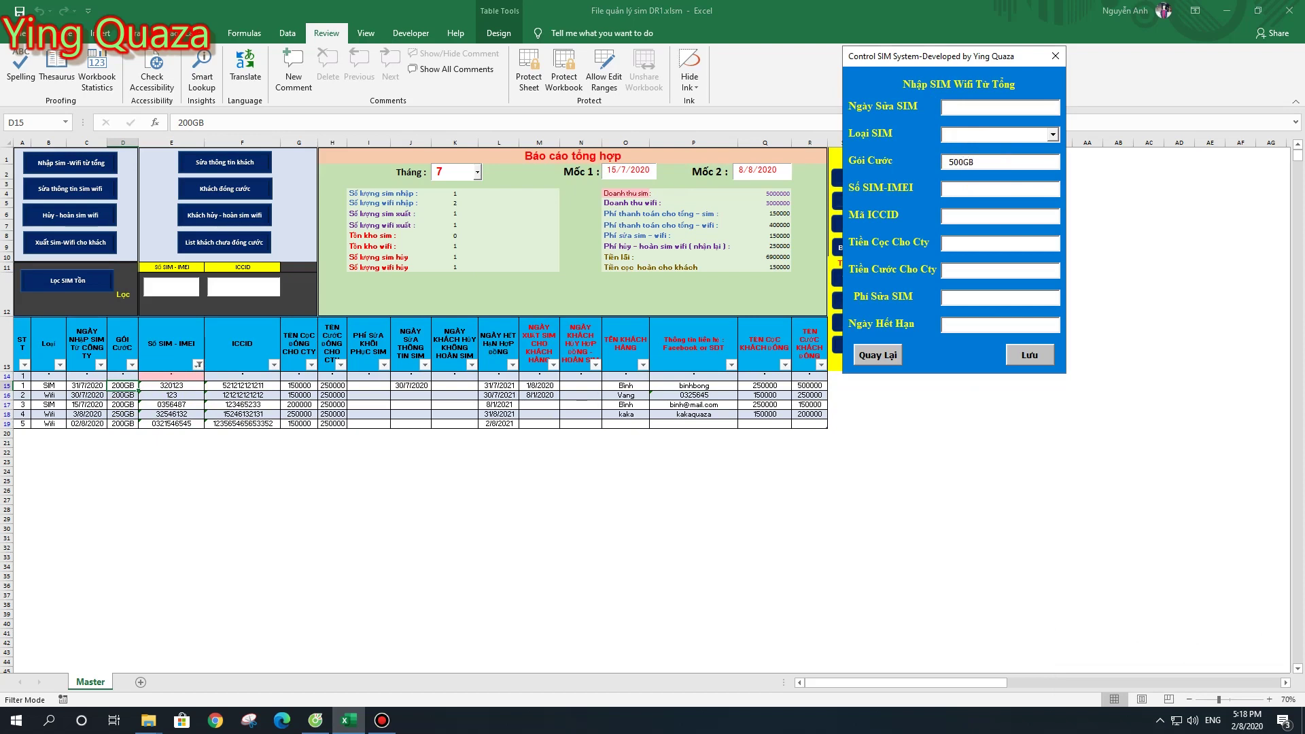
{"action": "left_click", "coordinate": [1033, 355]}
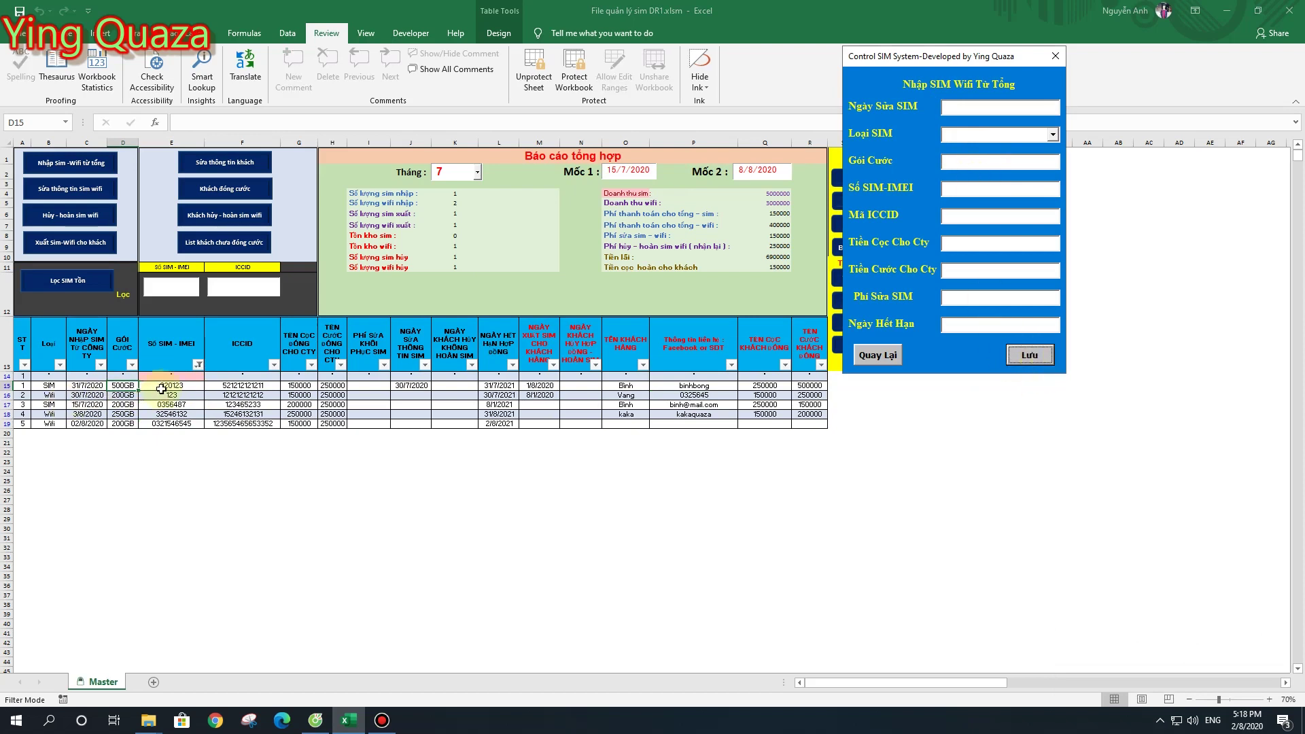
{"action": "left_click", "coordinate": [126, 386]}
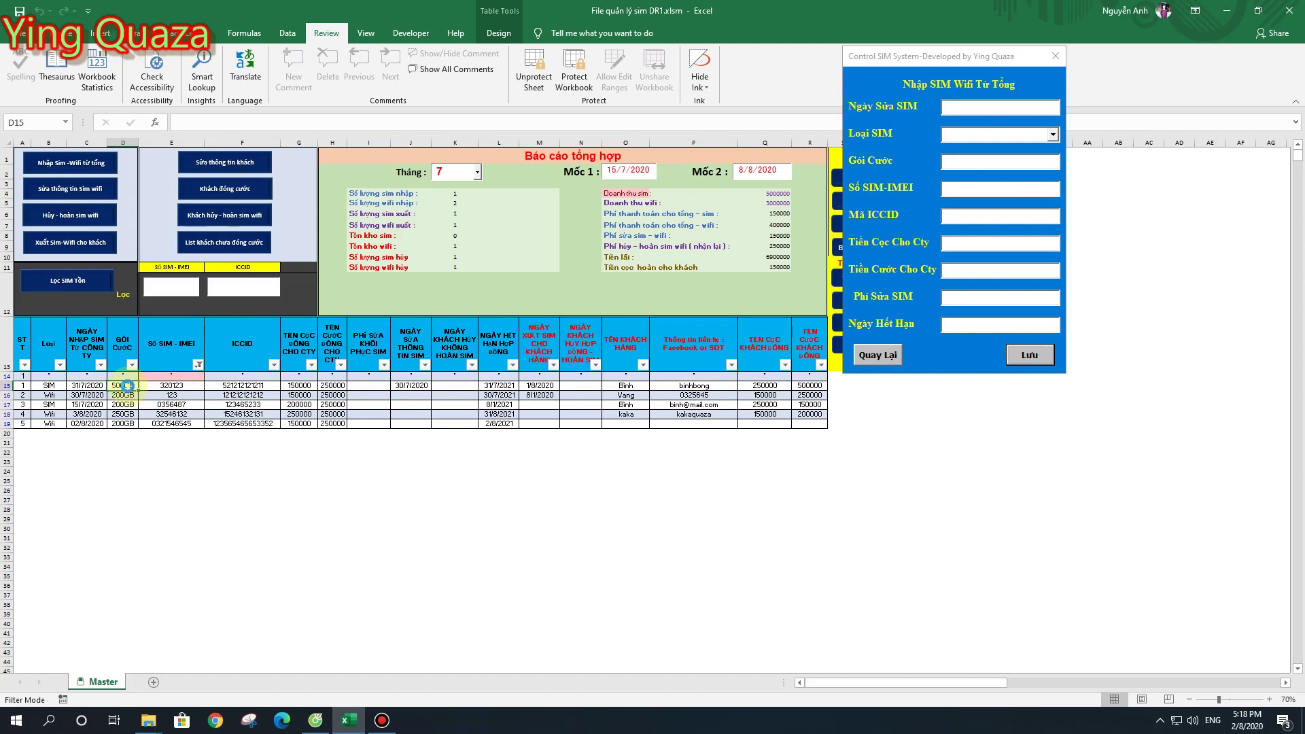
{"action": "double_click", "coordinate": [126, 386]}
{"action": "left_click", "coordinate": [645, 402]}
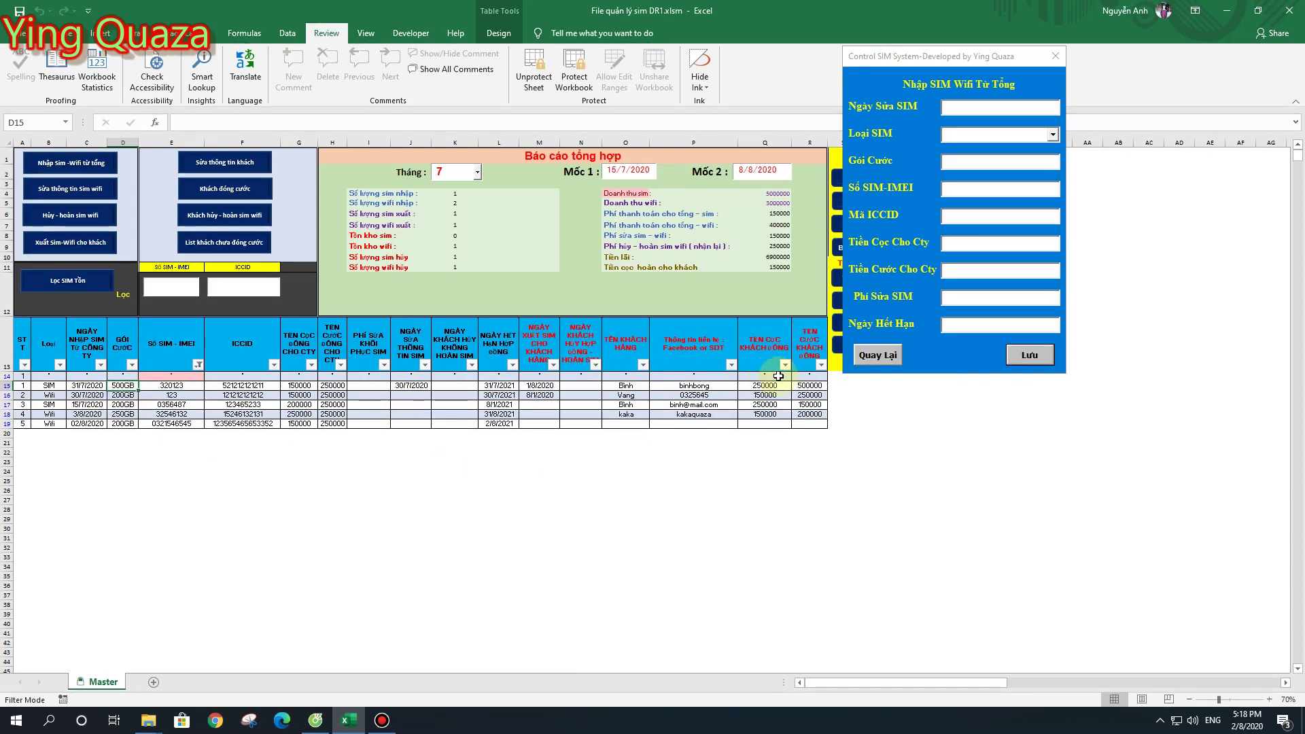
{"action": "left_click", "coordinate": [892, 360]}
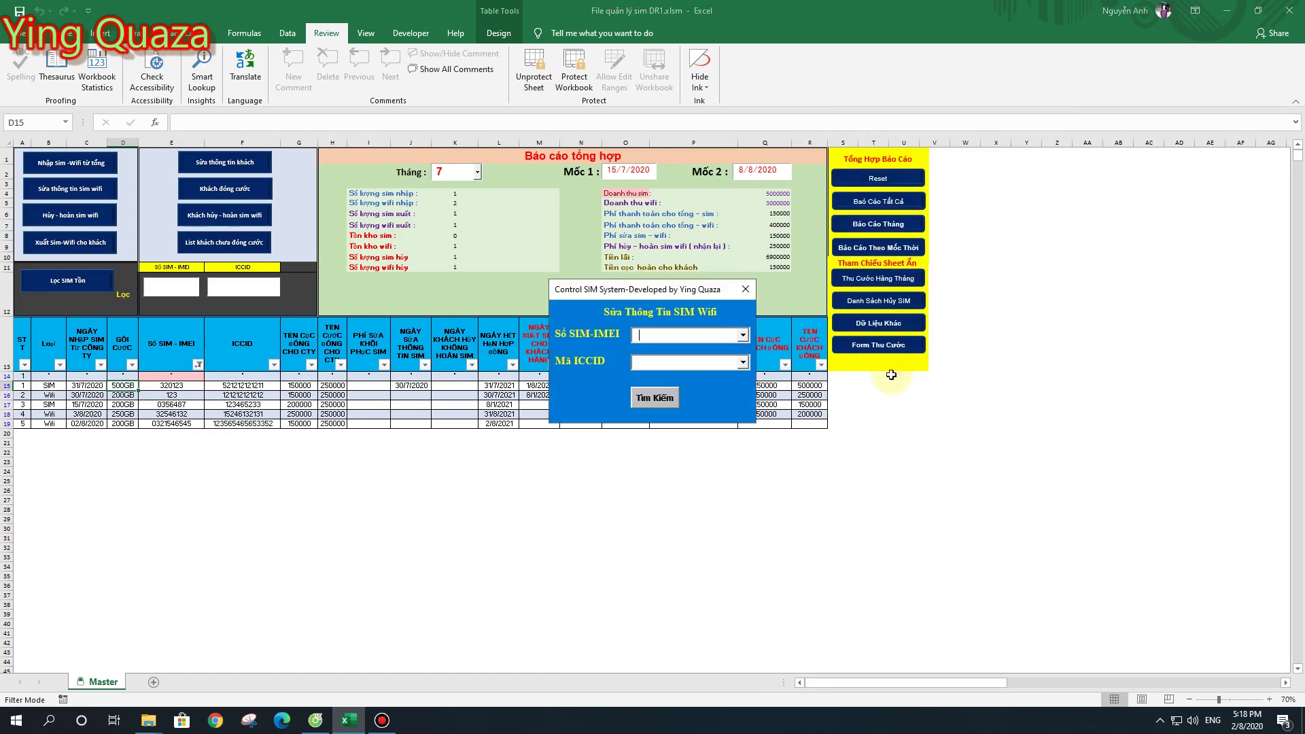
{"action": "left_click", "coordinate": [747, 291]}
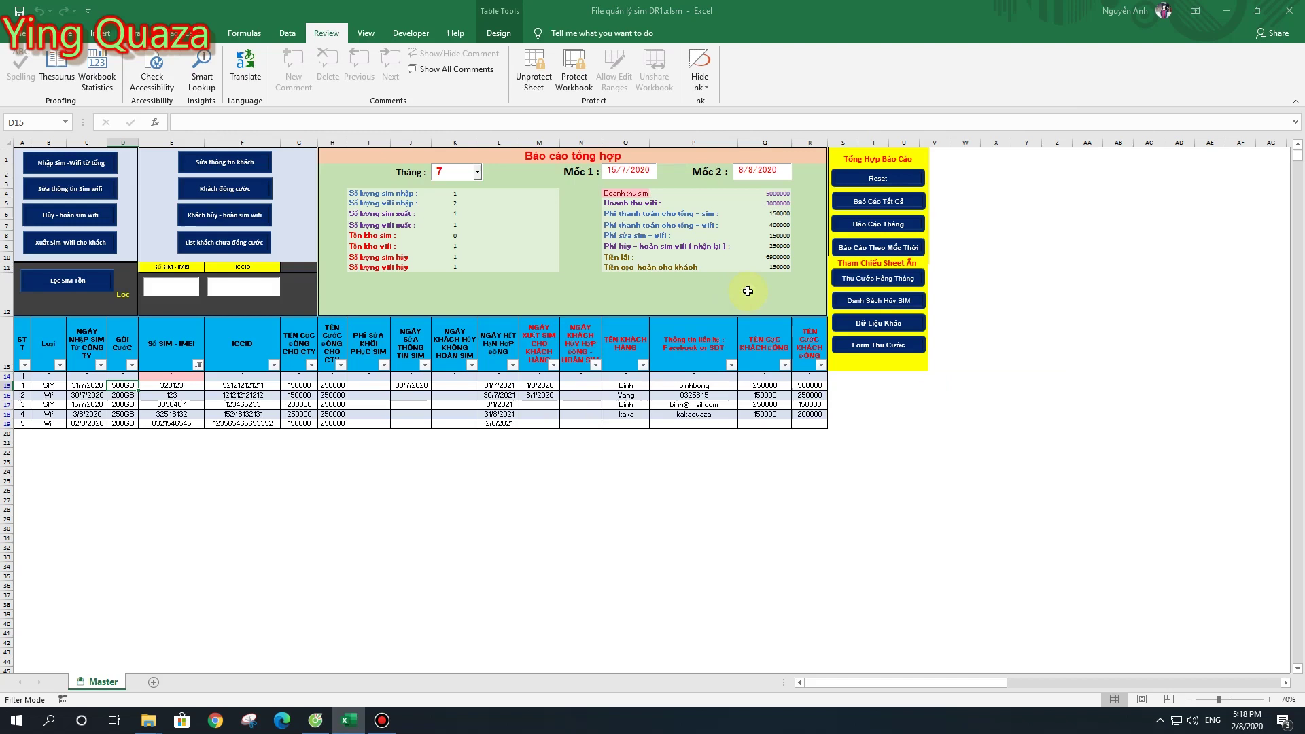
Cancel the Wifi entry in row 19 without SIM return, with cancellation date 2/8/2020 and repair fee 250000, and save it
{"action": "left_click", "coordinate": [79, 216]}
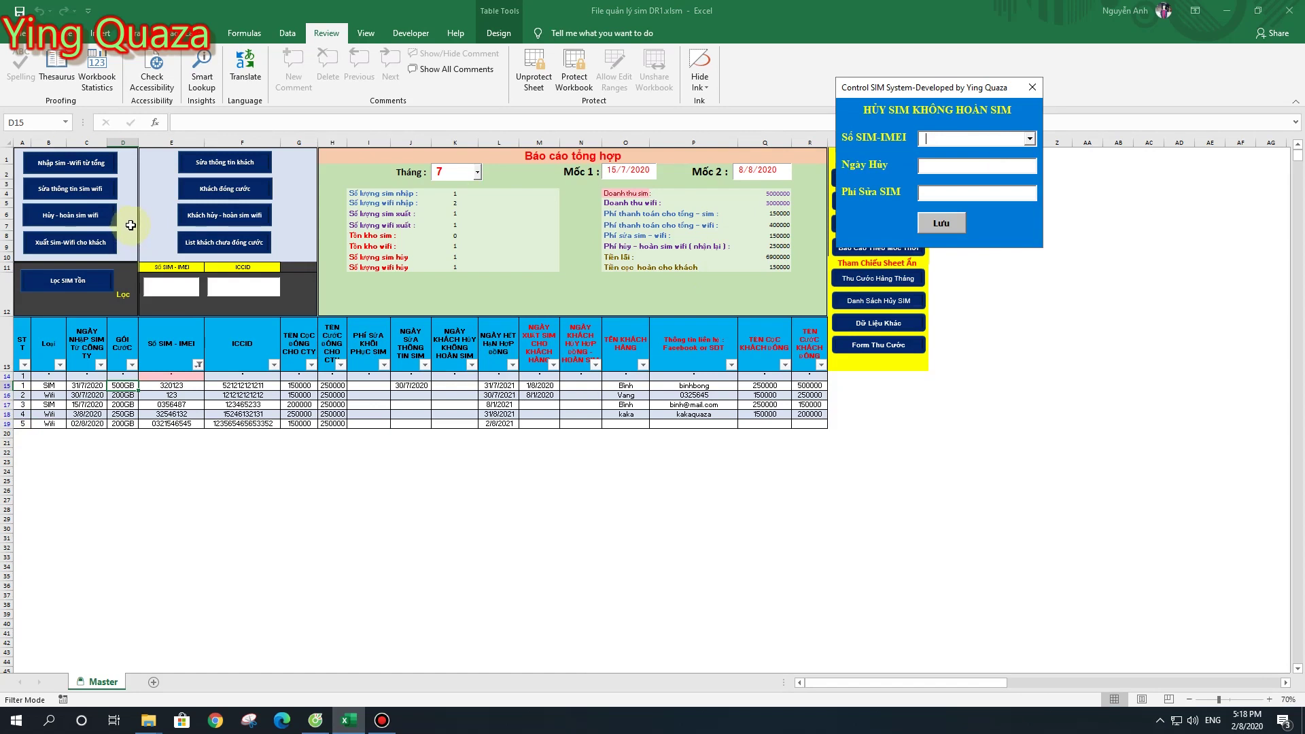
{"action": "left_click", "coordinate": [1031, 139]}
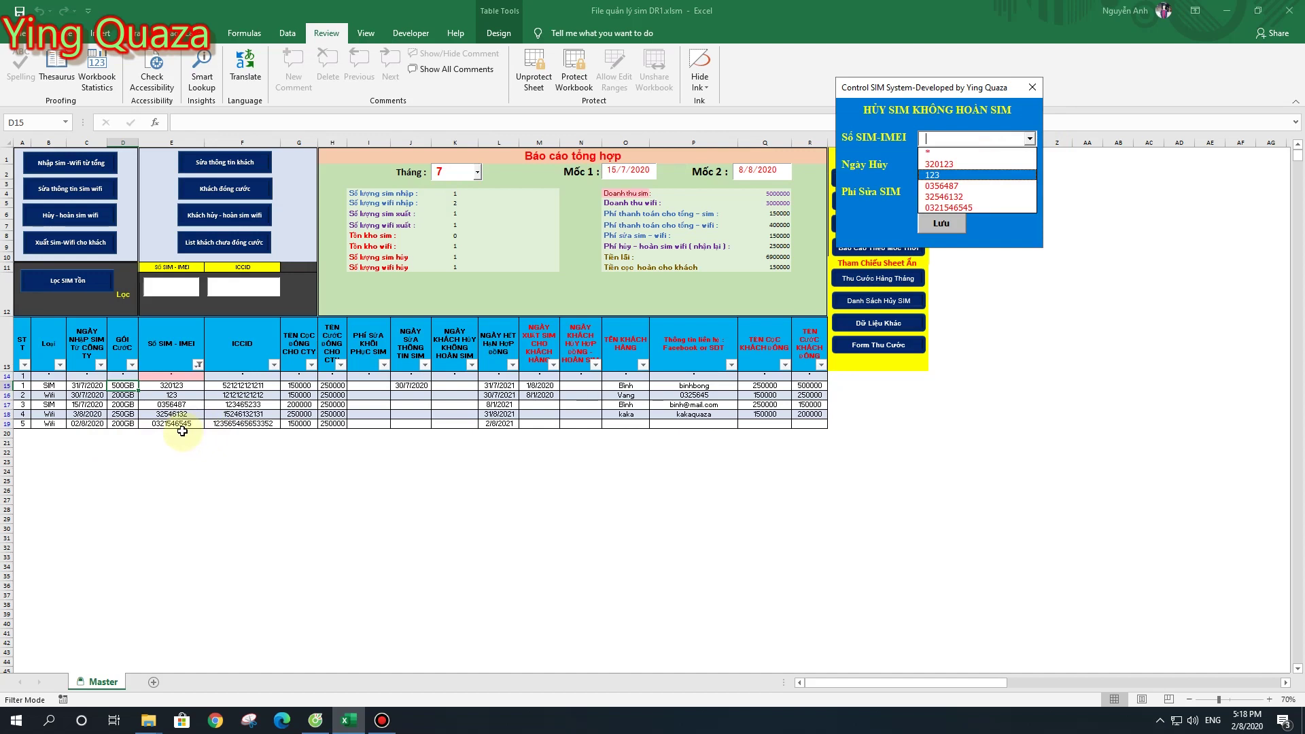
{"action": "left_click", "coordinate": [962, 208]}
{"action": "left_click", "coordinate": [954, 167]}
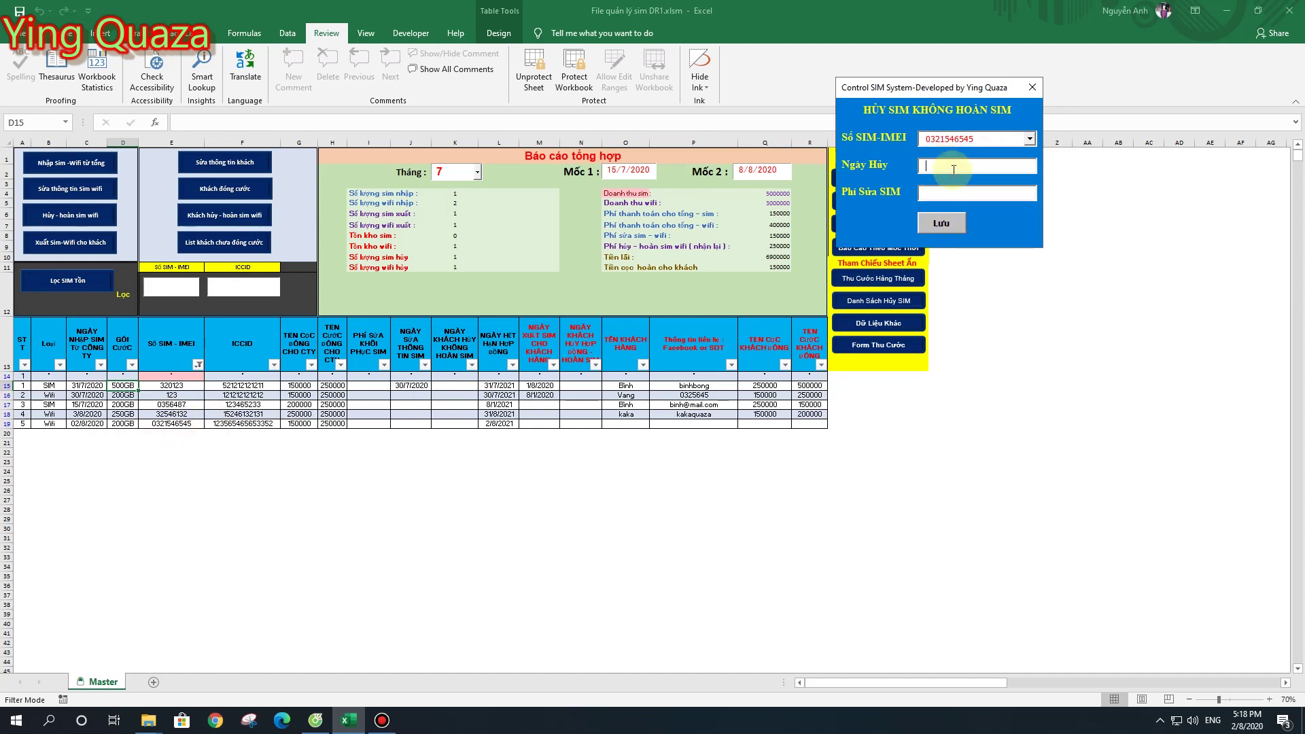
{"action": "type", "text": "2/8/"}
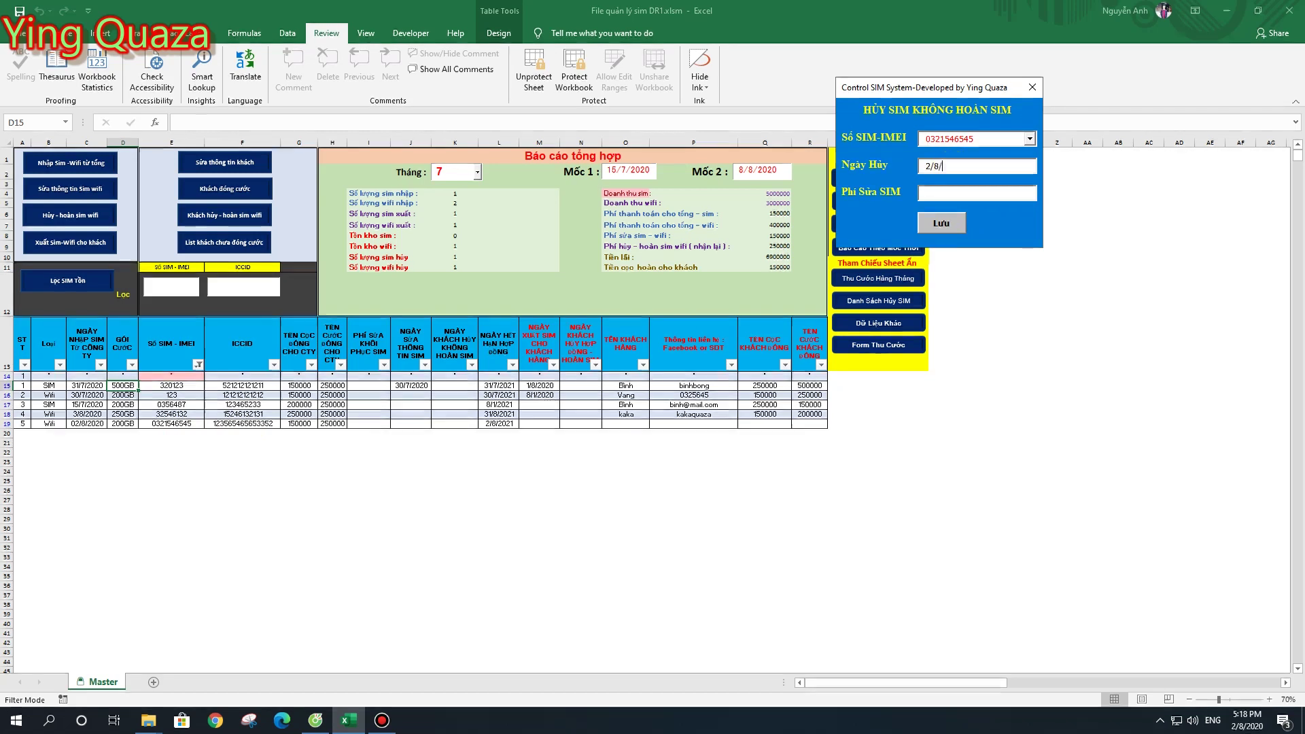
{"action": "type", "text": "2020"}
{"action": "left_click", "coordinate": [949, 196]}
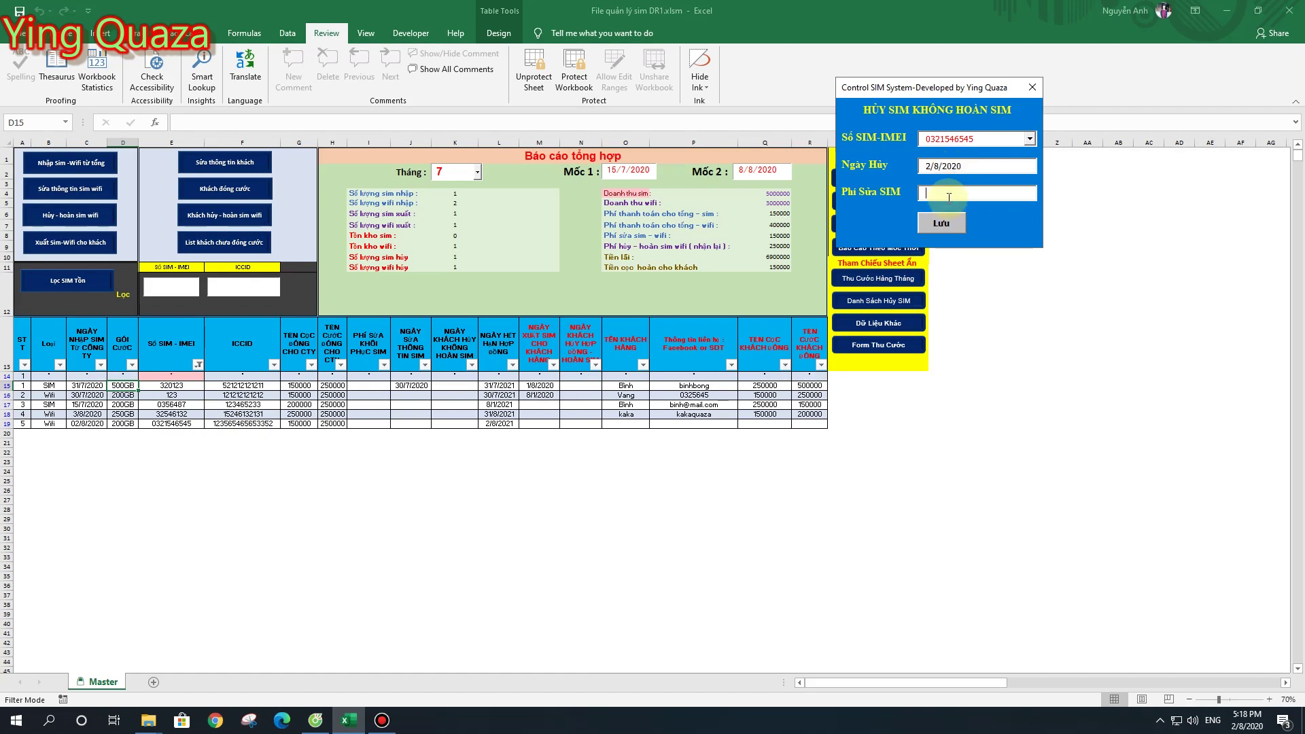
{"action": "type", "text": "250000"}
{"action": "left_click", "coordinate": [947, 223]}
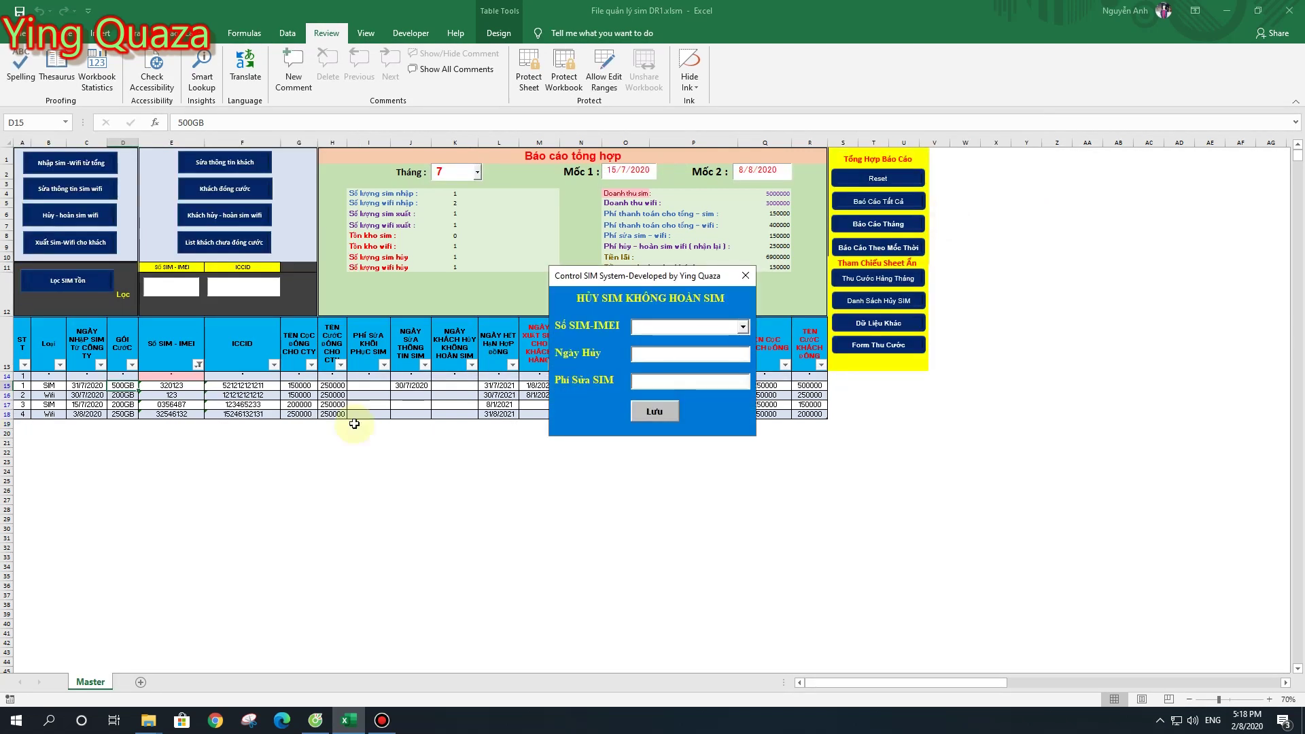
Check row 19 of the Master table, move the cancellation form aside and show the DS Huy SIM sheet
{"action": "left_click", "coordinate": [5, 423]}
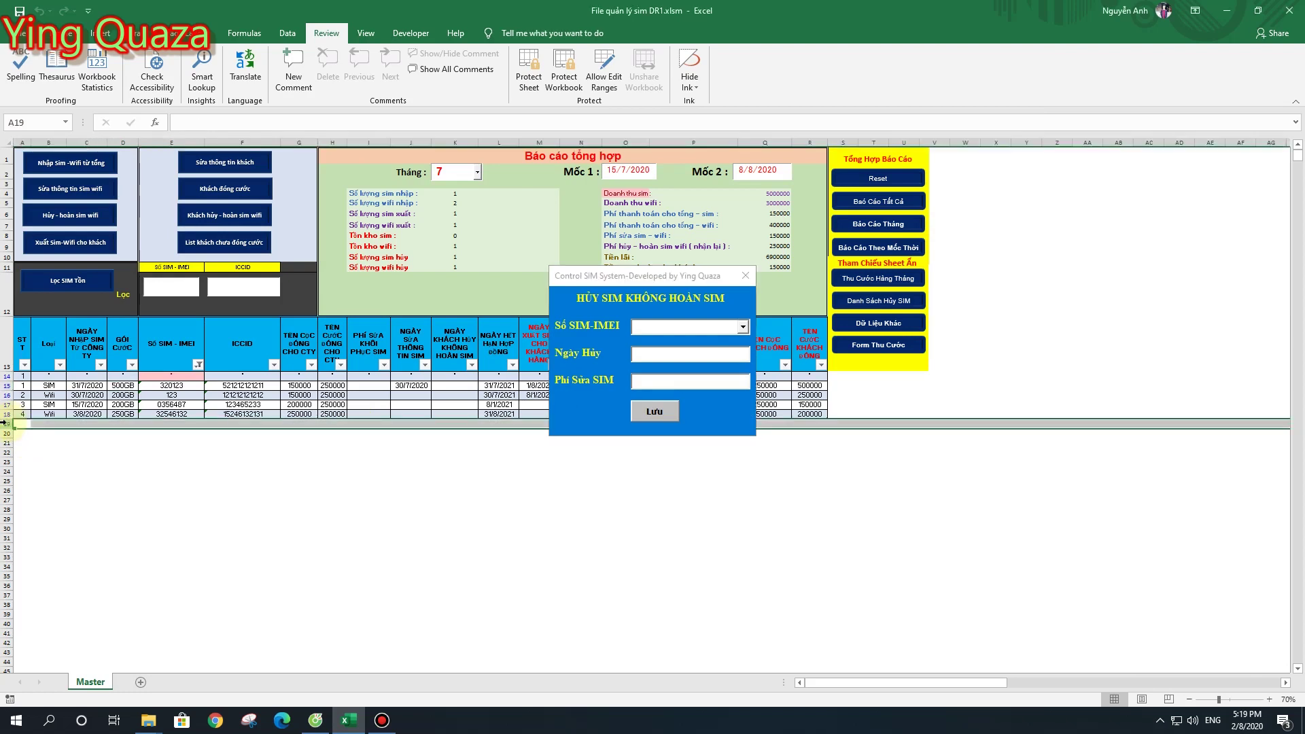
{"action": "left_click", "coordinate": [699, 279]}
{"action": "left_click_drag", "start_coordinate": [842, 270], "coordinate": [1153, 225]}
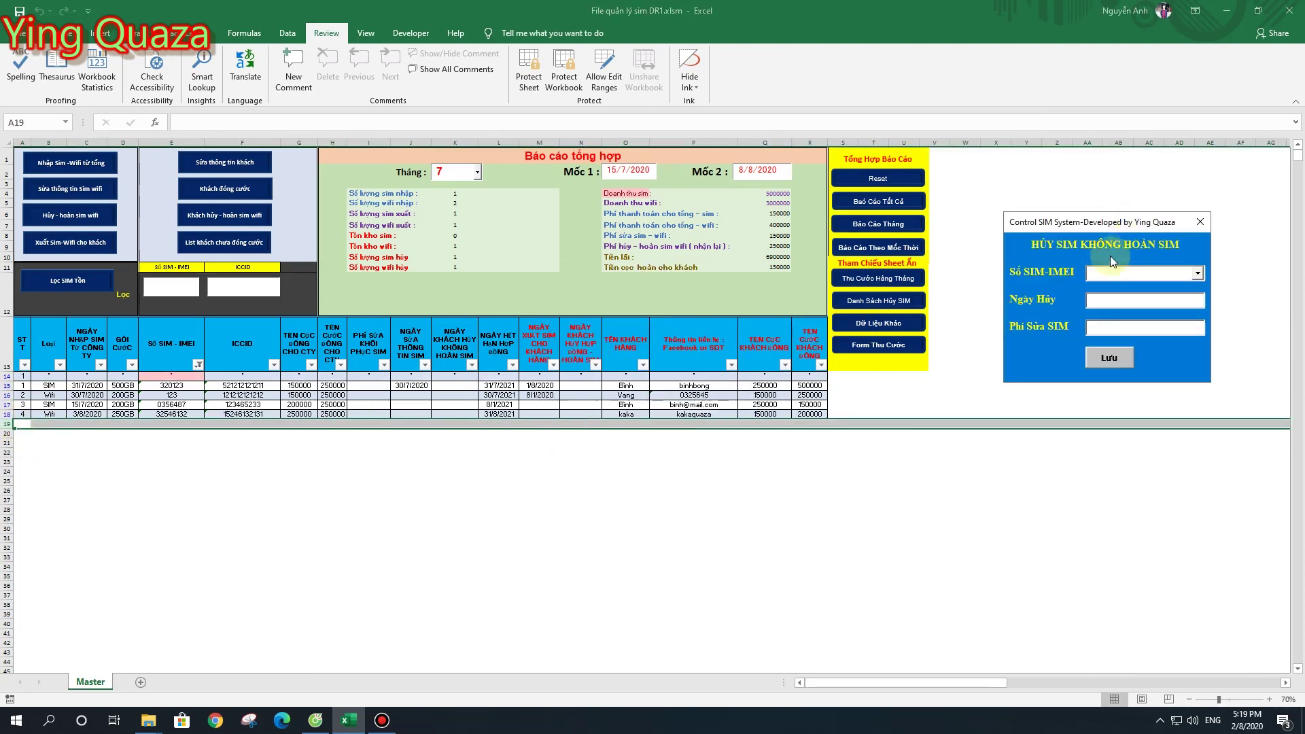
{"action": "left_click", "coordinate": [877, 303]}
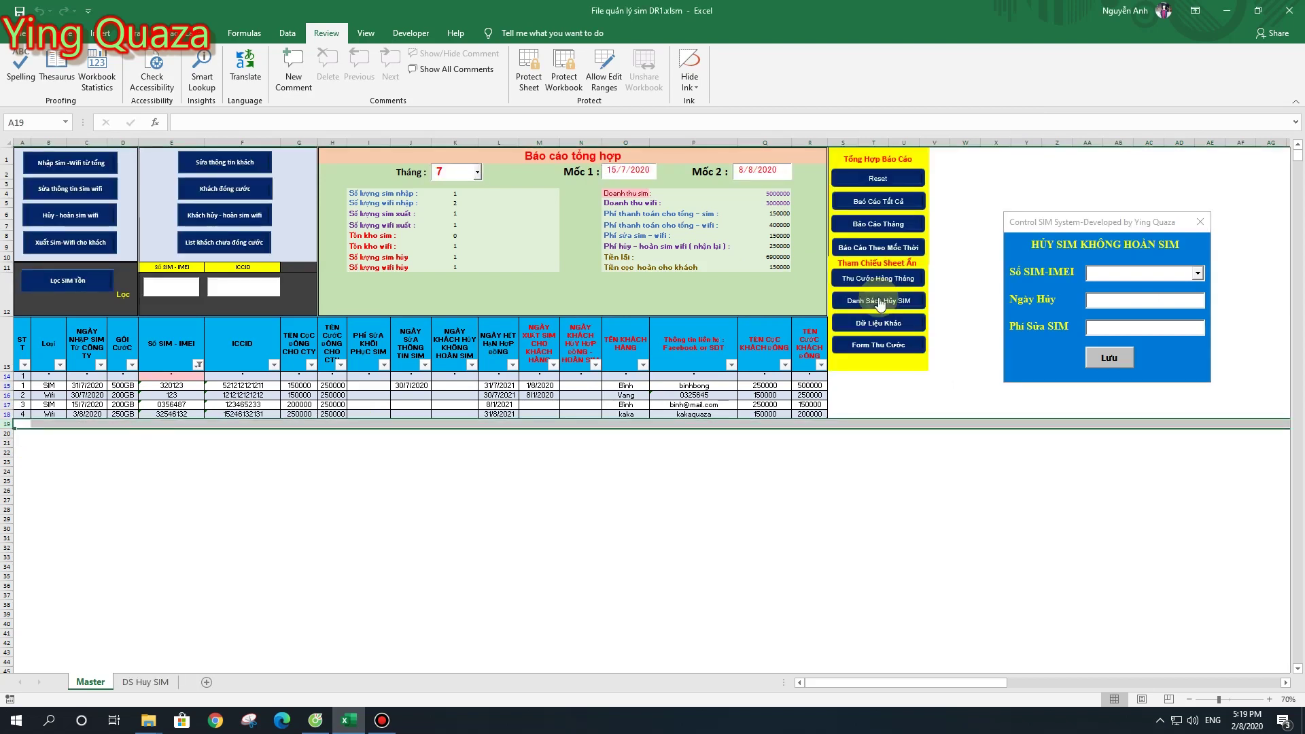
{"action": "left_click", "coordinate": [159, 682]}
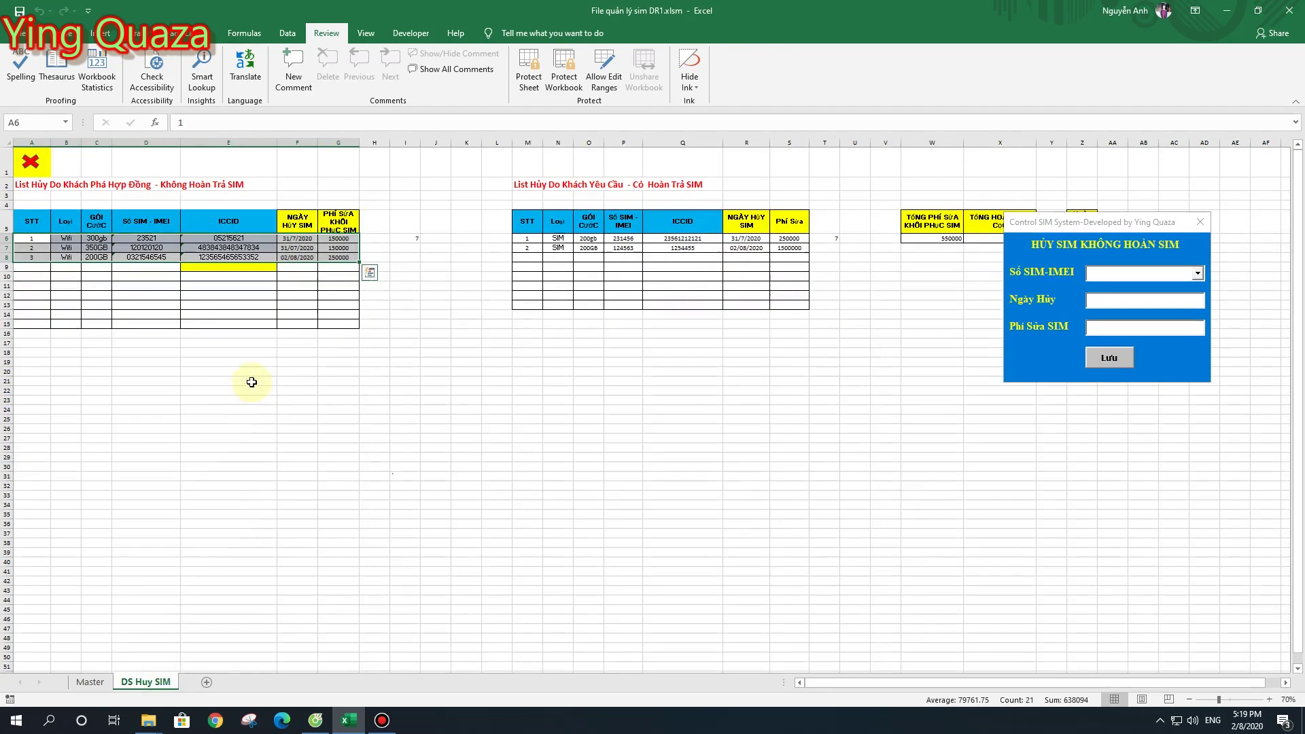
Examine the cancelled entry in row 8 of the no-return list, including its SIM-IMEI, ICCID, cancellation date and repair fee
{"action": "left_click", "coordinate": [284, 353]}
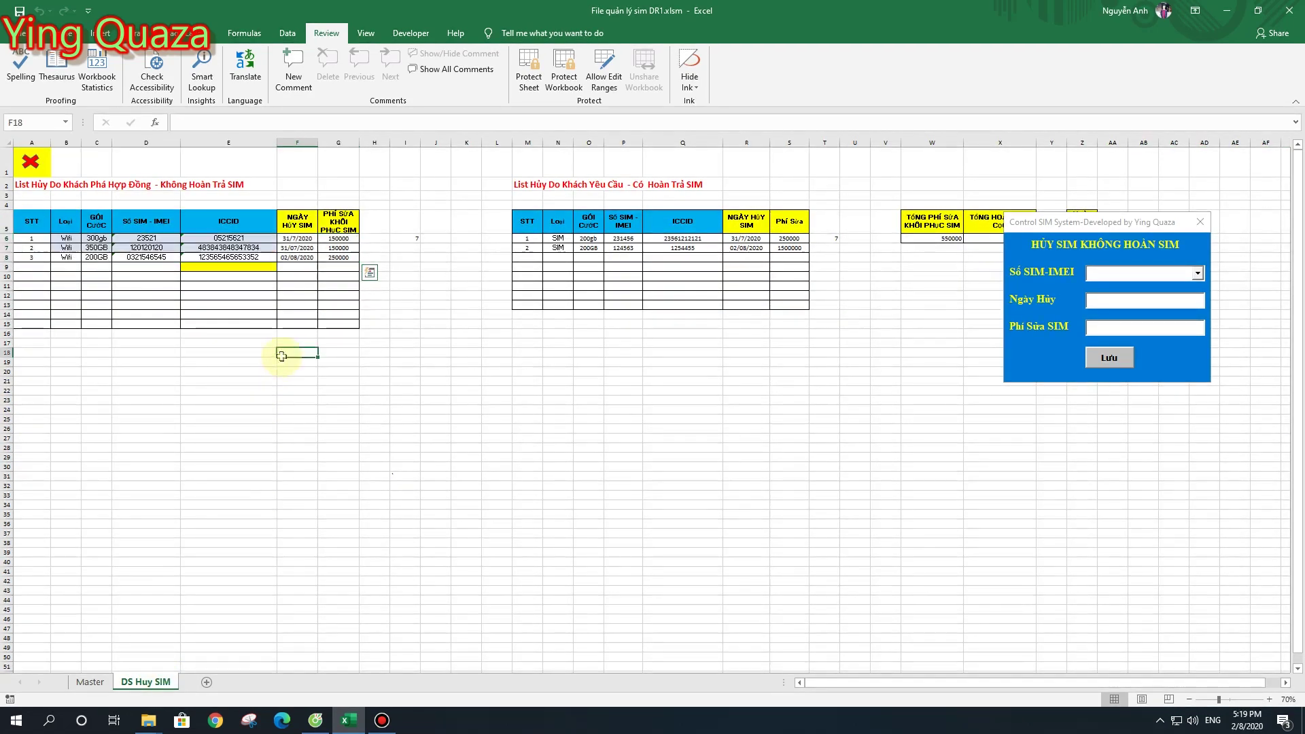
{"action": "left_click", "coordinate": [7, 257]}
{"action": "left_click", "coordinate": [32, 257]}
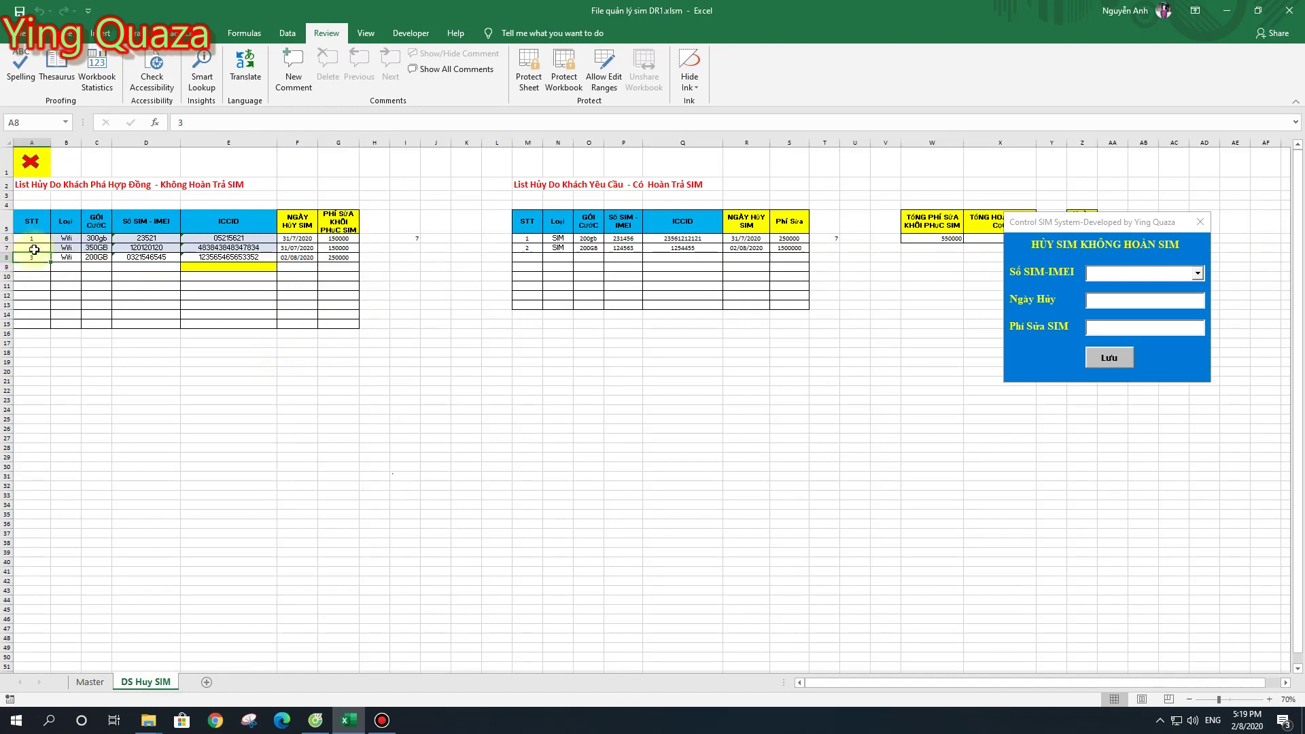
{"action": "left_click_drag", "start_coordinate": [31, 196], "coordinate": [194, 195]}
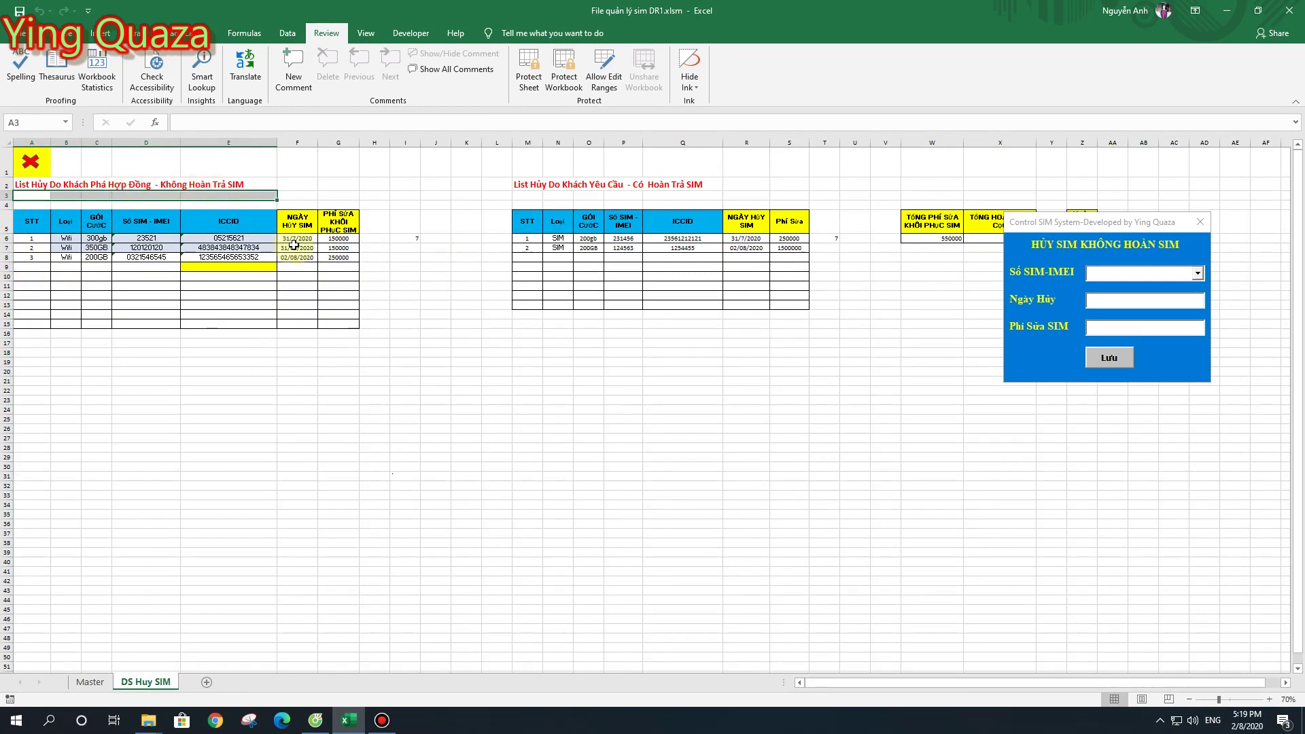
{"action": "left_click", "coordinate": [339, 258]}
{"action": "left_click", "coordinate": [293, 313]}
{"action": "left_click", "coordinate": [344, 257]}
{"action": "left_click", "coordinate": [299, 258]}
{"action": "left_click", "coordinate": [248, 258]}
{"action": "left_click", "coordinate": [132, 264]}
{"action": "left_click", "coordinate": [339, 333]}
Close the cancellation form and the DS Huy SIM sheet to return to the Master table
{"action": "left_click", "coordinate": [1206, 220]}
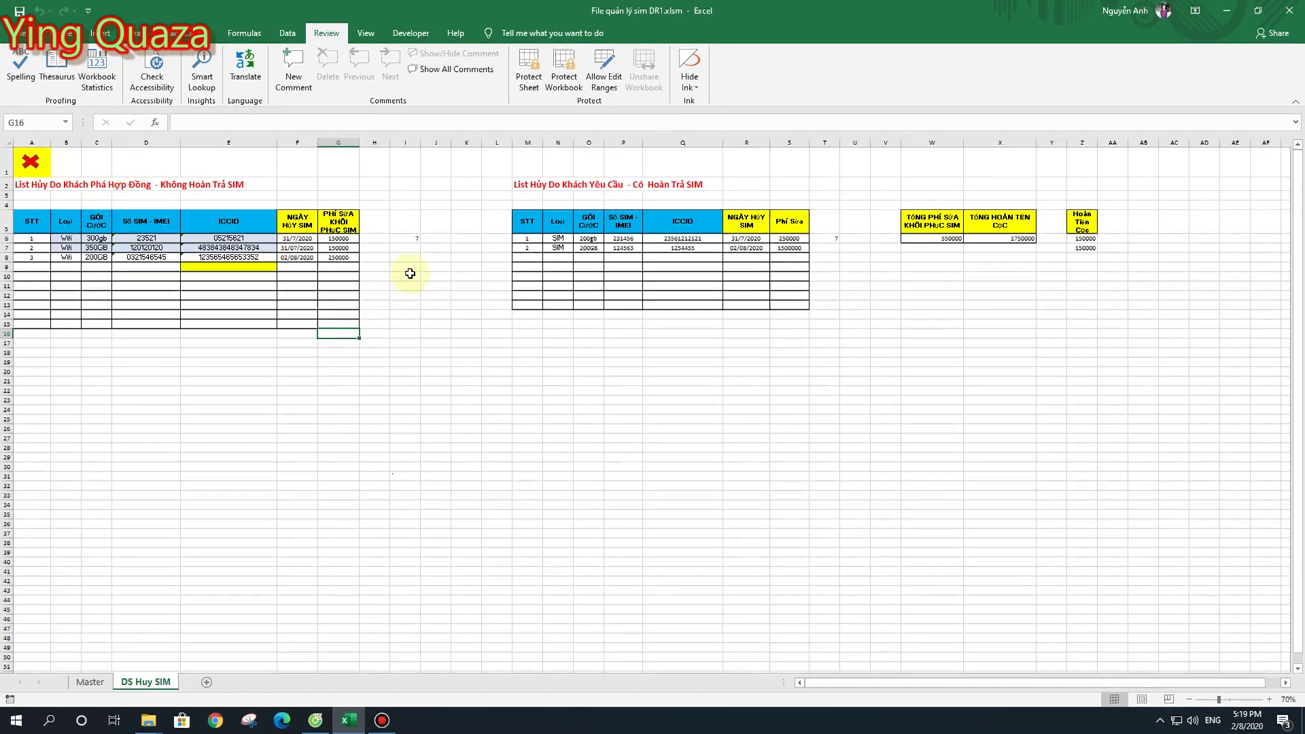
{"action": "left_click", "coordinate": [30, 165]}
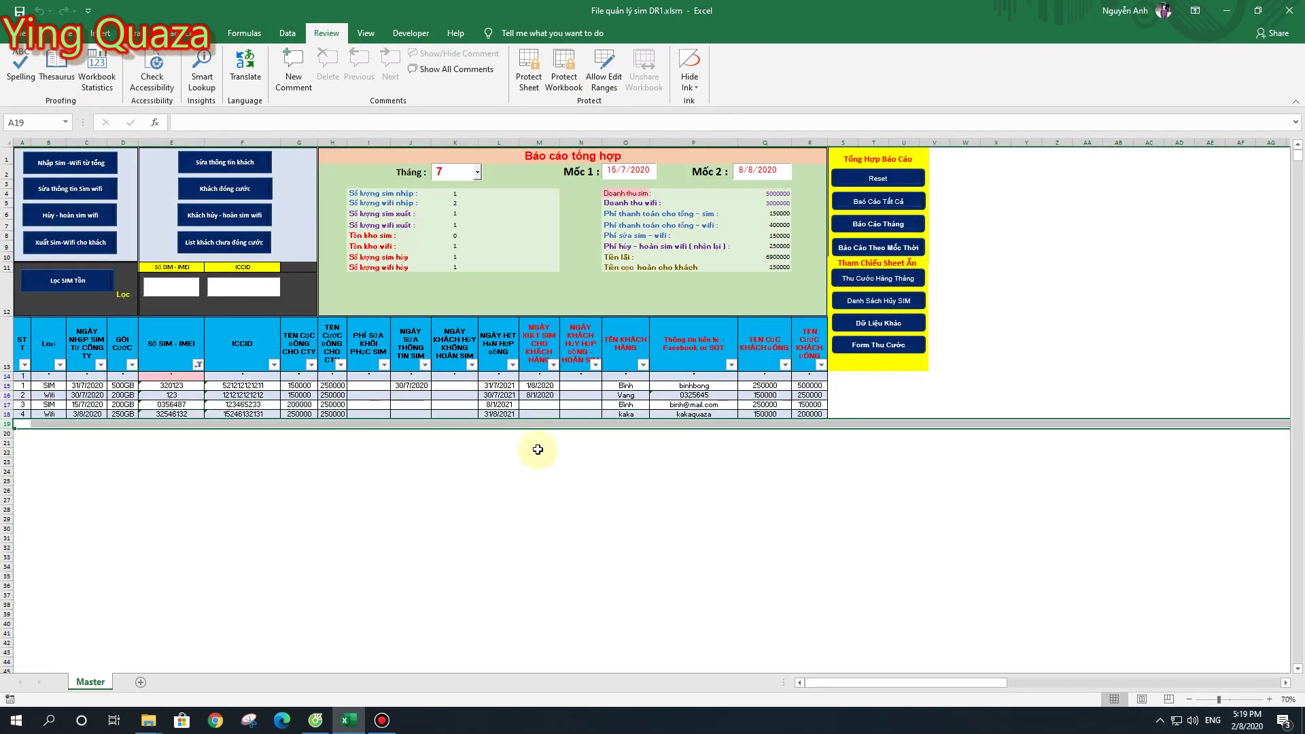
{"action": "left_click", "coordinate": [671, 488]}
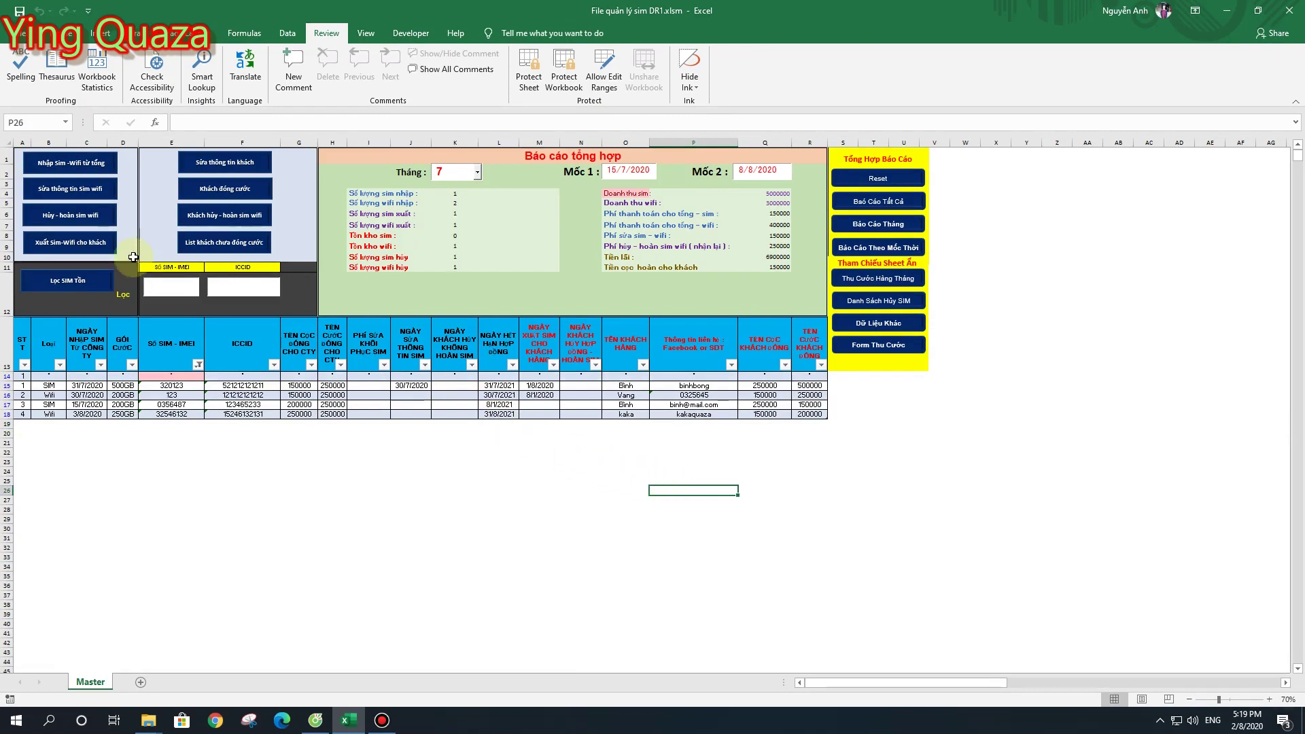
Start issuing the SIM in row 15 to a customer, selecting its SIM-IMEI number and setting the issue date to 2/8/2020
{"action": "left_click", "coordinate": [79, 251]}
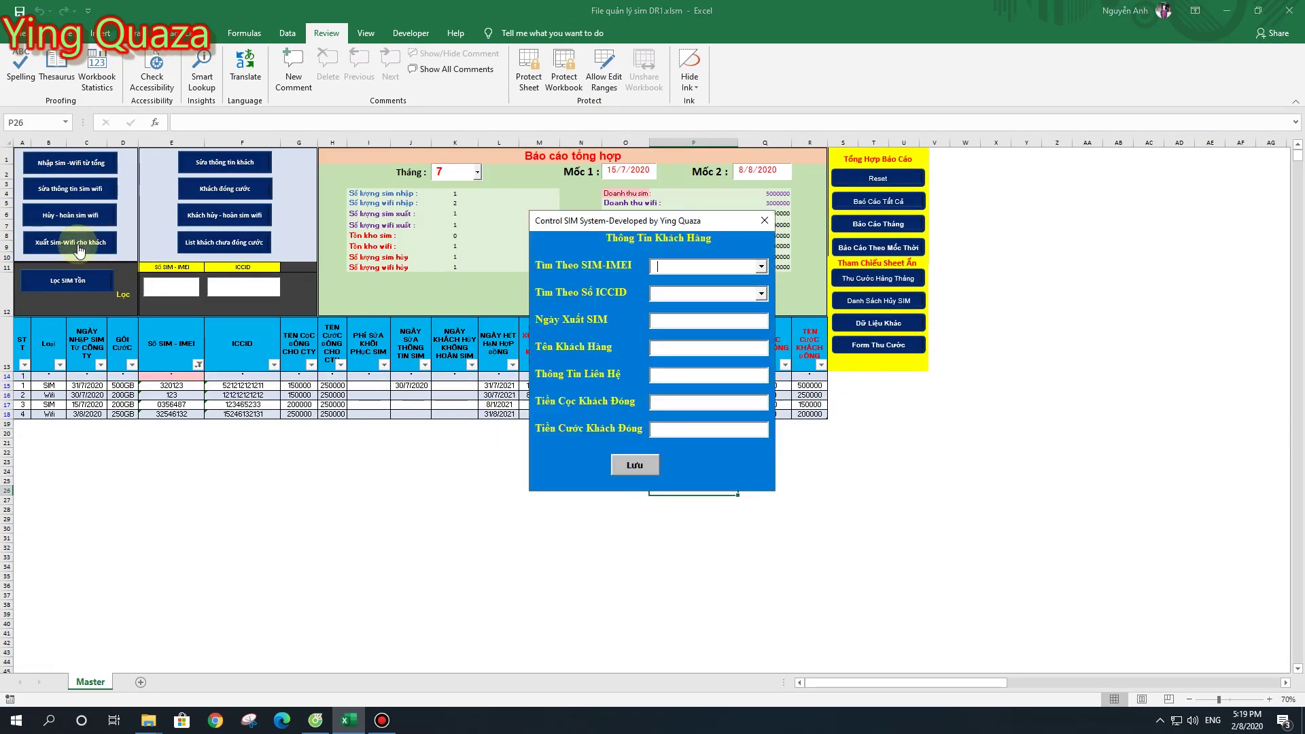
{"action": "left_click", "coordinate": [1119, 179]}
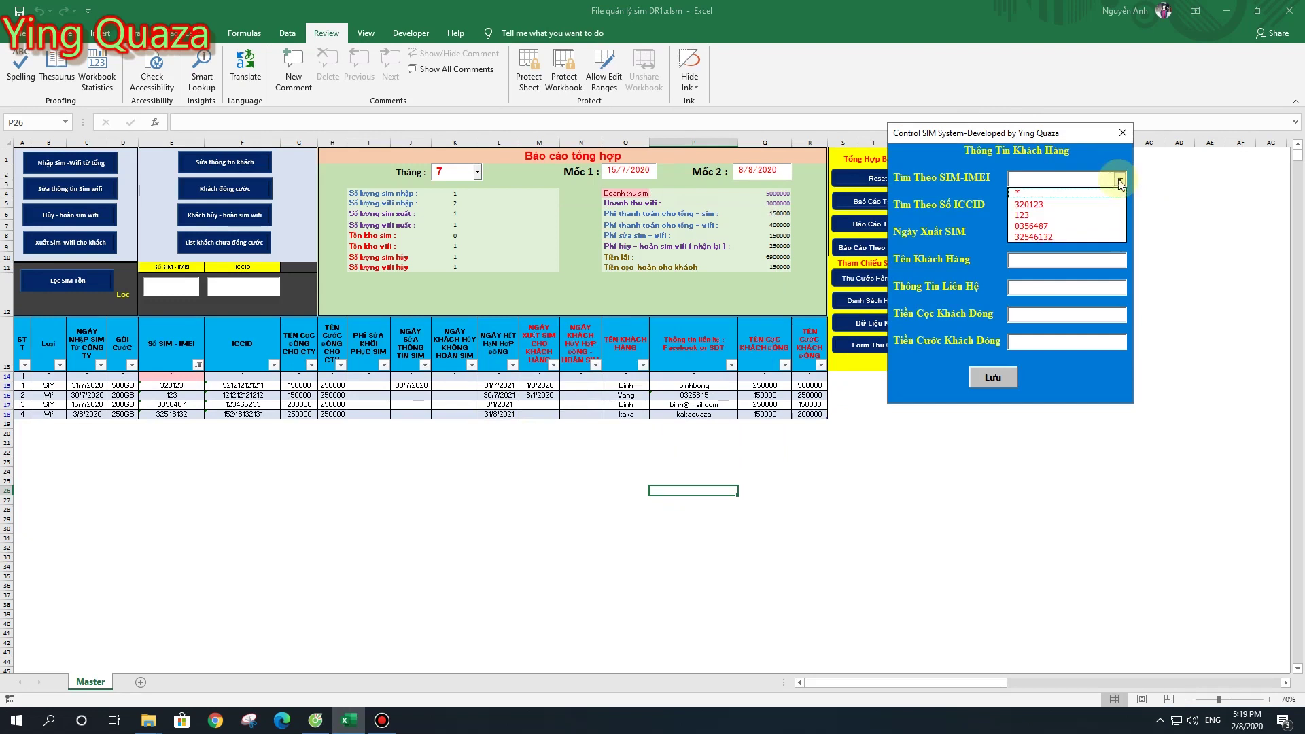
{"action": "left_click", "coordinate": [1061, 204]}
{"action": "left_click", "coordinate": [1068, 235]}
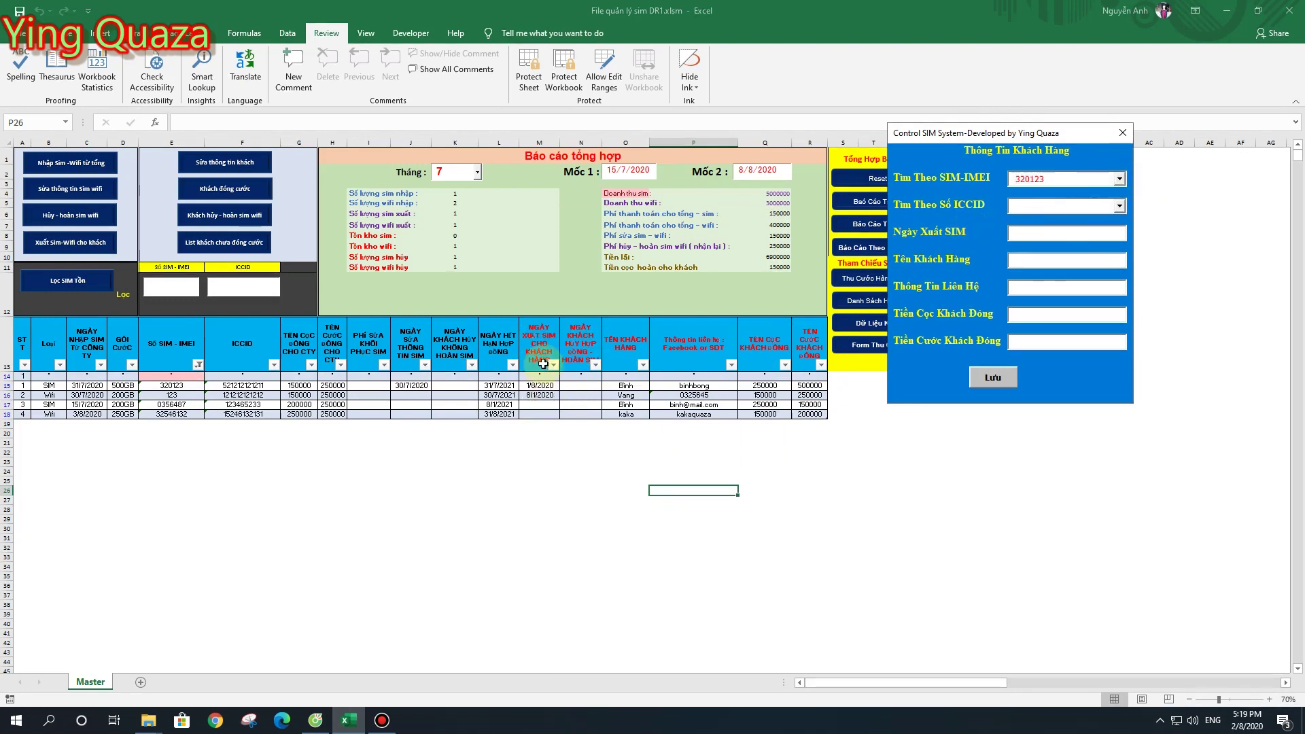
{"action": "type", "text": "2"}
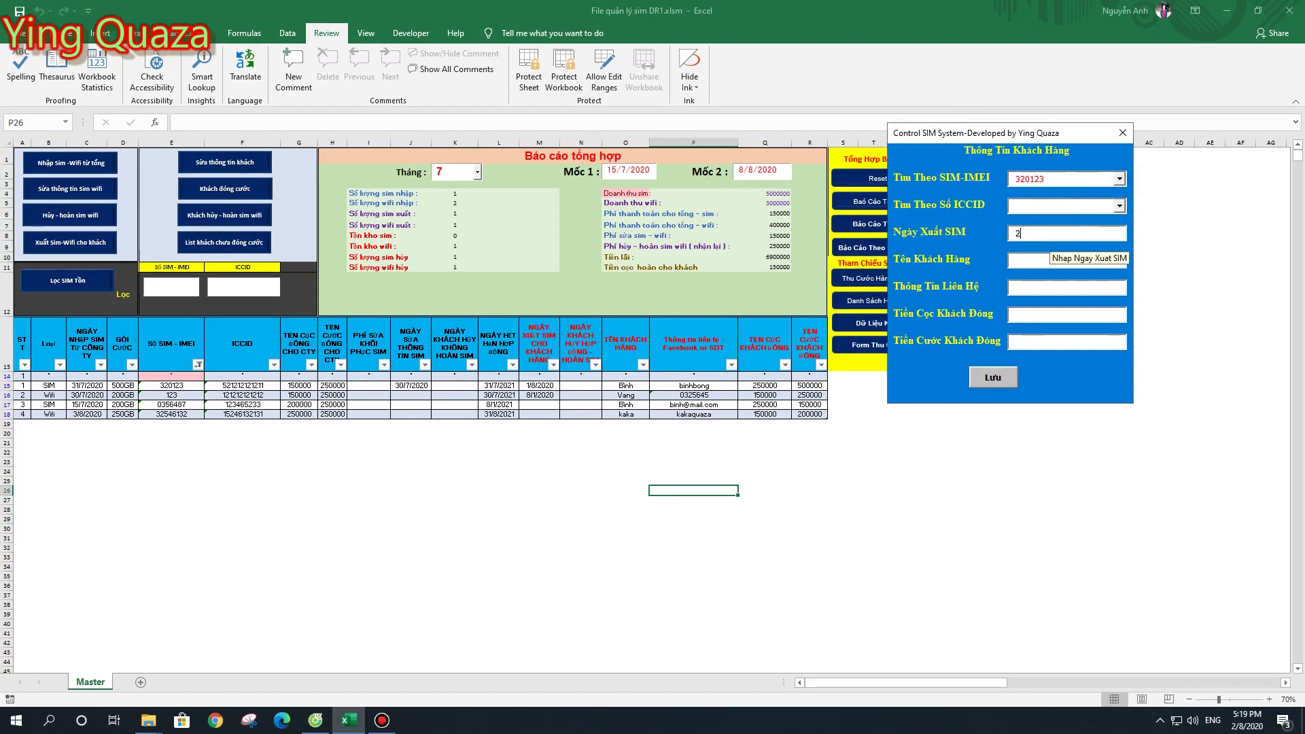
{"action": "type", "text": "/8/2020"}
Enter the customer's name and contact 0000, set the deposit to 150000 and the plan fee to 250000, save and close the form
{"action": "left_click", "coordinate": [1049, 262]}
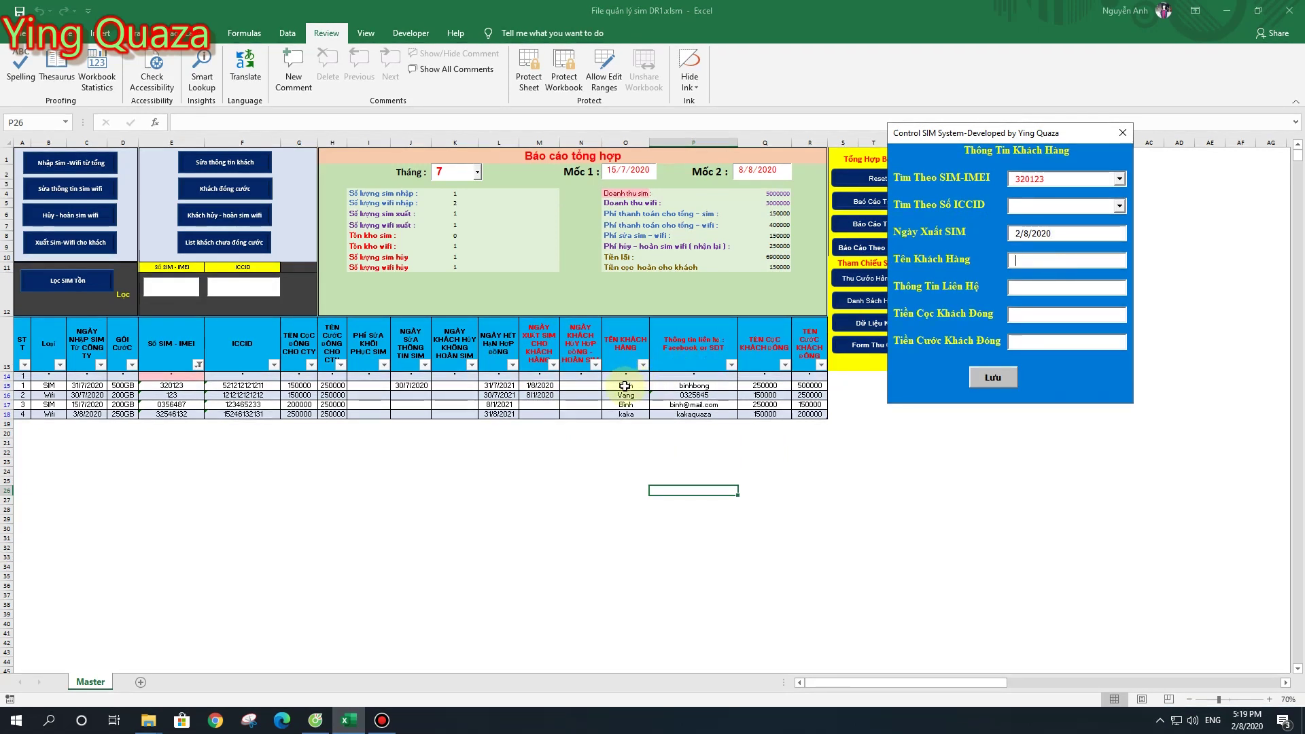
{"action": "type", "text": "Nam"}
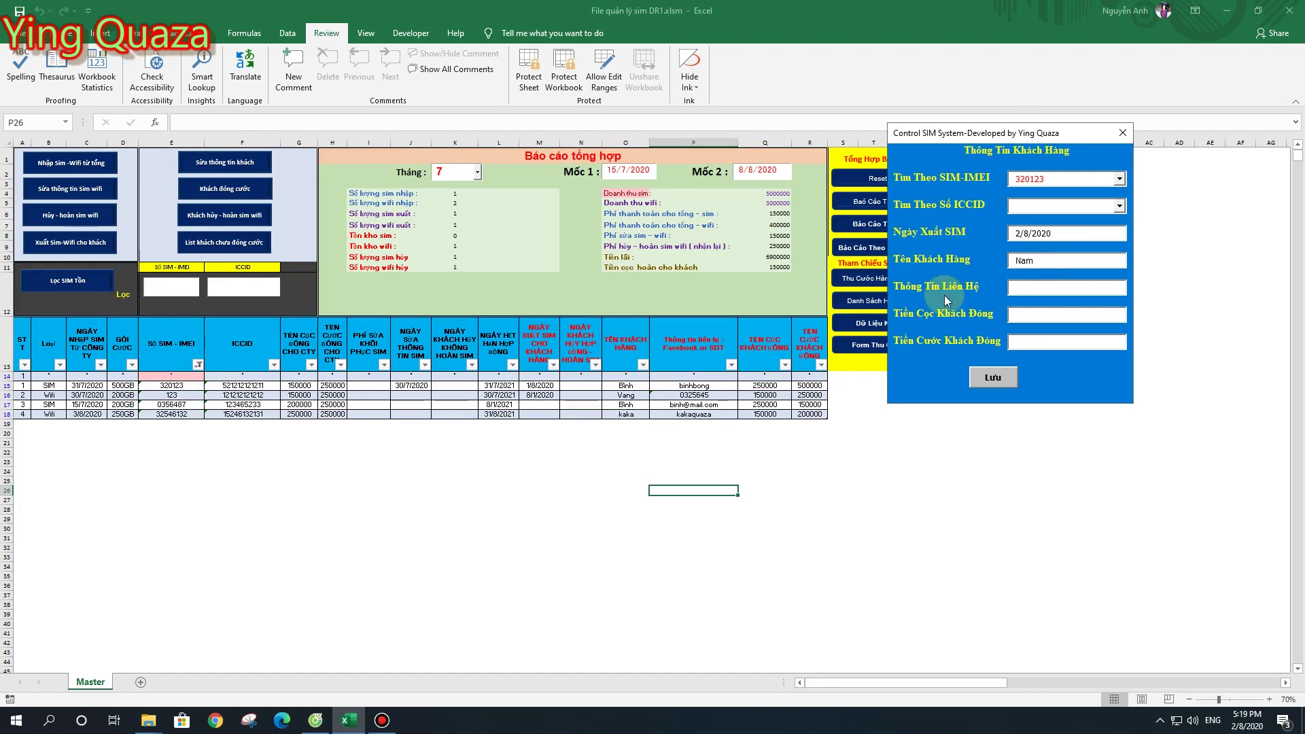
{"action": "left_click", "coordinate": [1023, 288]}
{"action": "type", "text": "0000"}
{"action": "left_click", "coordinate": [1046, 315]}
{"action": "type", "text": "15"}
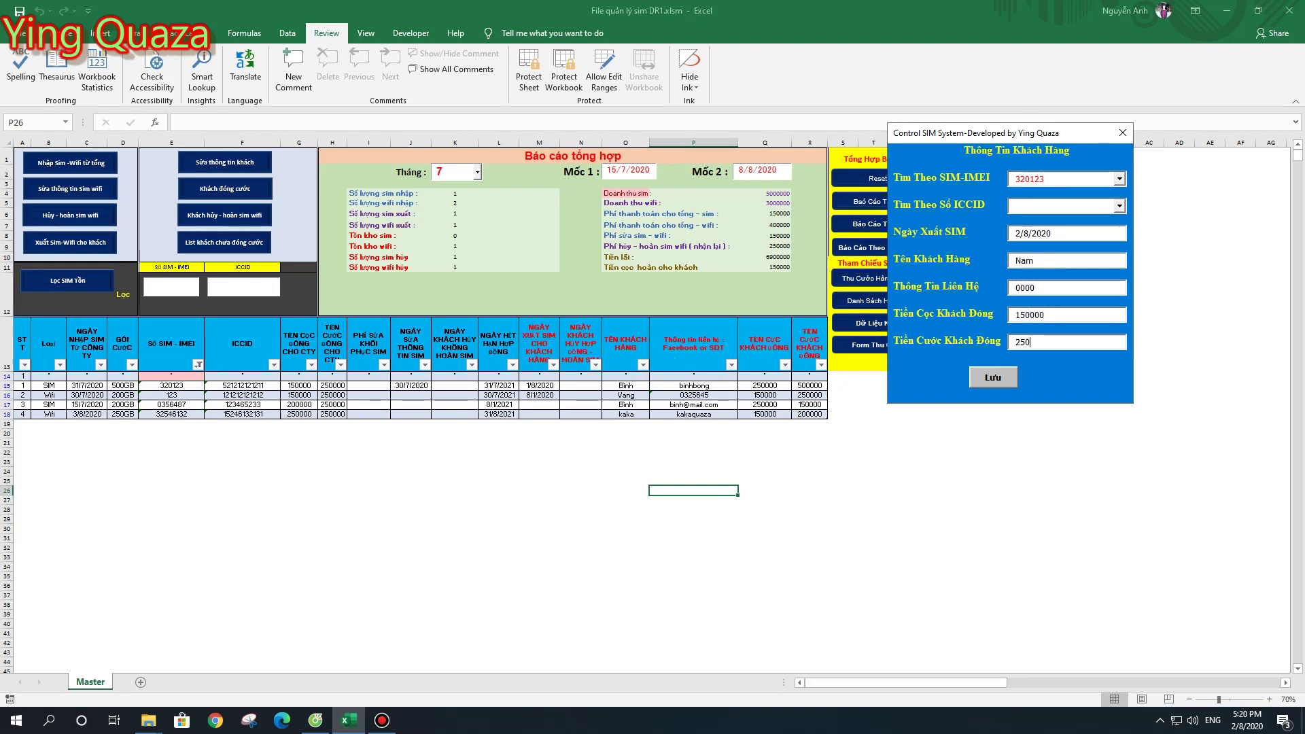
{"action": "left_click", "coordinate": [982, 381]}
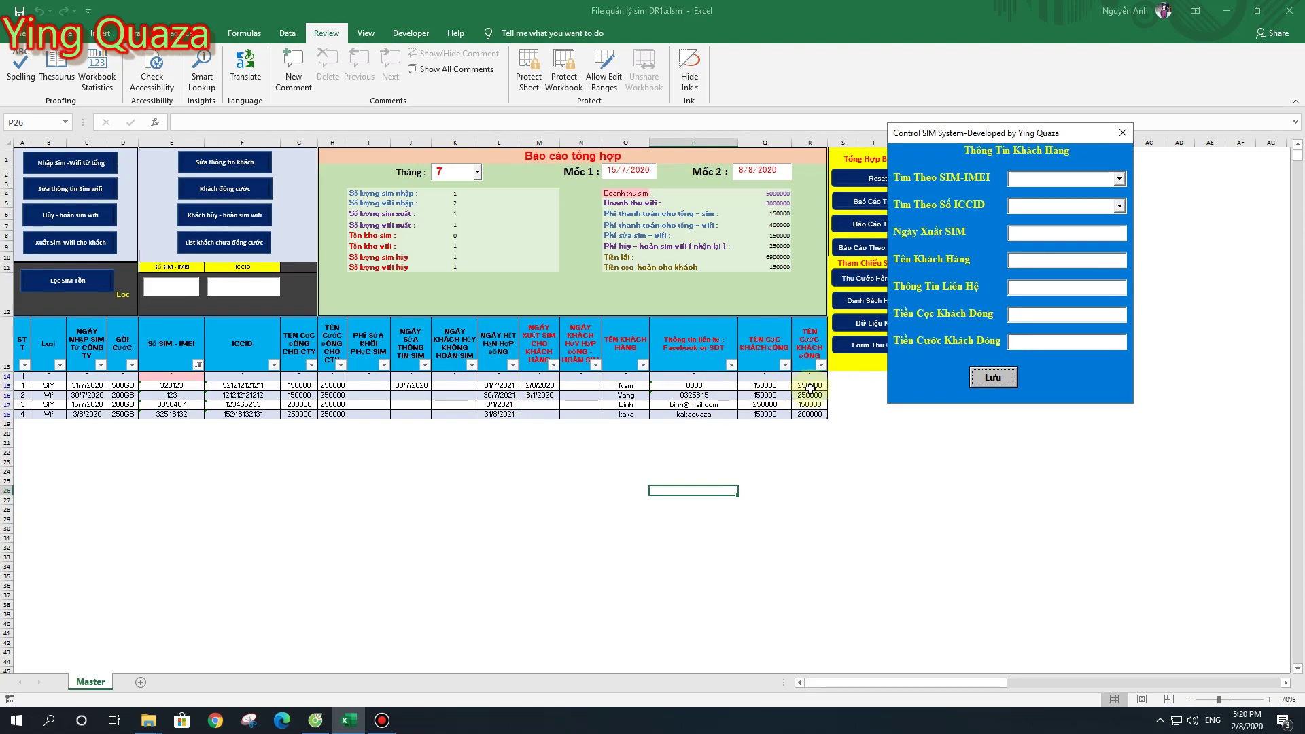
{"action": "left_click", "coordinate": [1123, 132]}
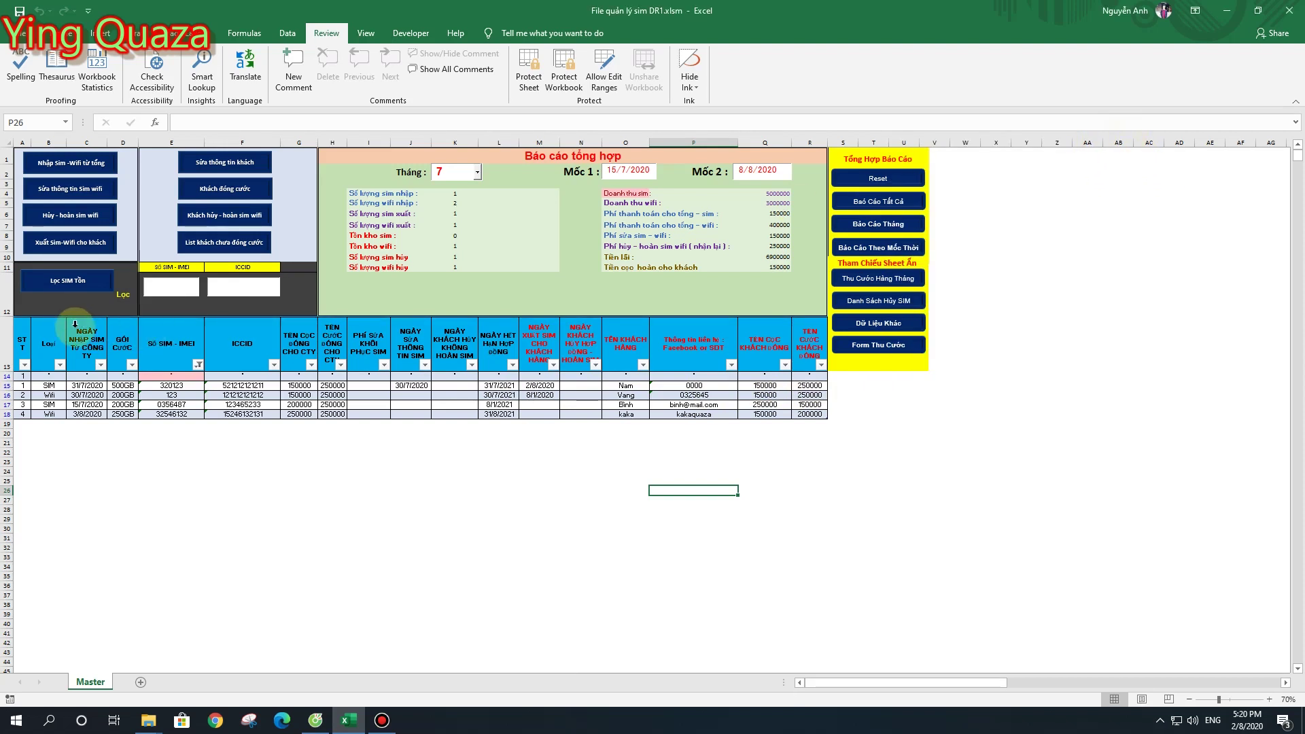
Look up the customer of the SIM in row 15 by customer name for editing the customer's information
{"action": "left_click", "coordinate": [229, 166]}
{"action": "left_click", "coordinate": [756, 329]}
{"action": "left_click", "coordinate": [700, 355]}
{"action": "left_click", "coordinate": [653, 413]}
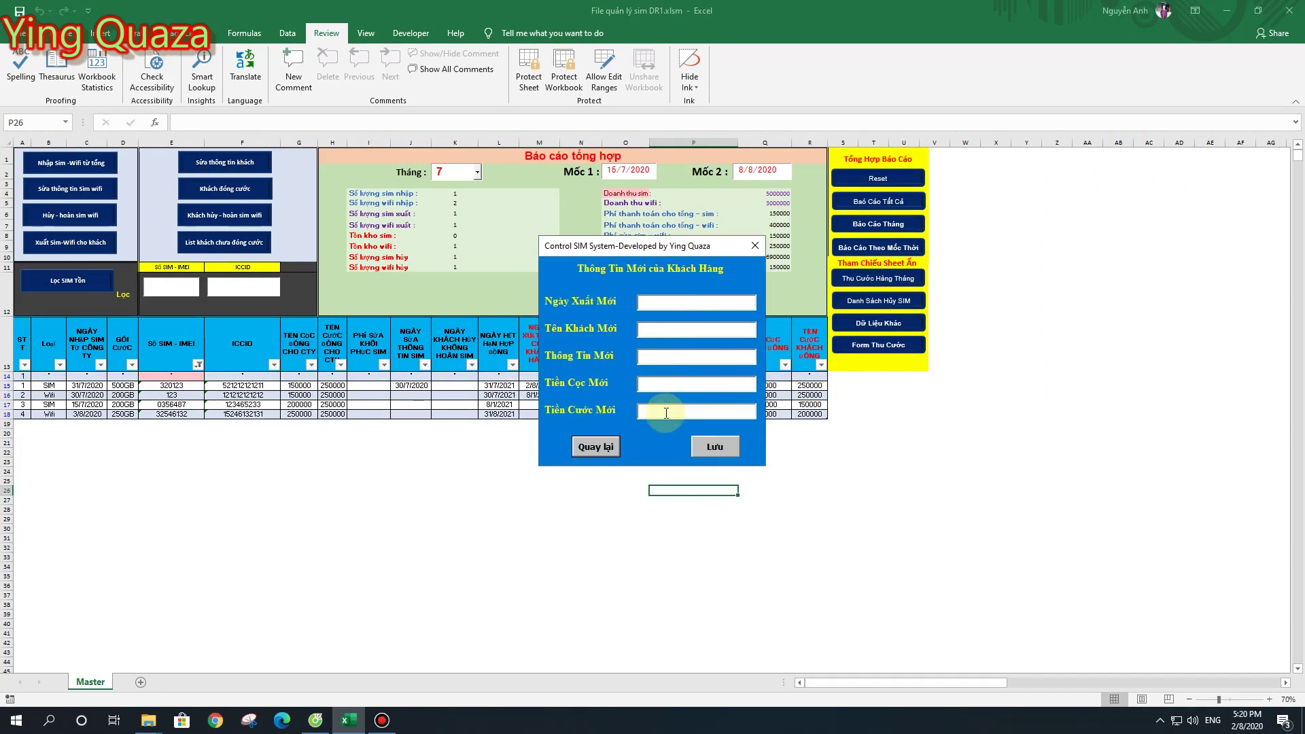
Set the new issue date to 3/8/2020, enter the new customer's name and e-mail, set deposit 250000 and plan fee 300000, and save
{"action": "left_click_drag", "start_coordinate": [674, 248], "coordinate": [1005, 163]}
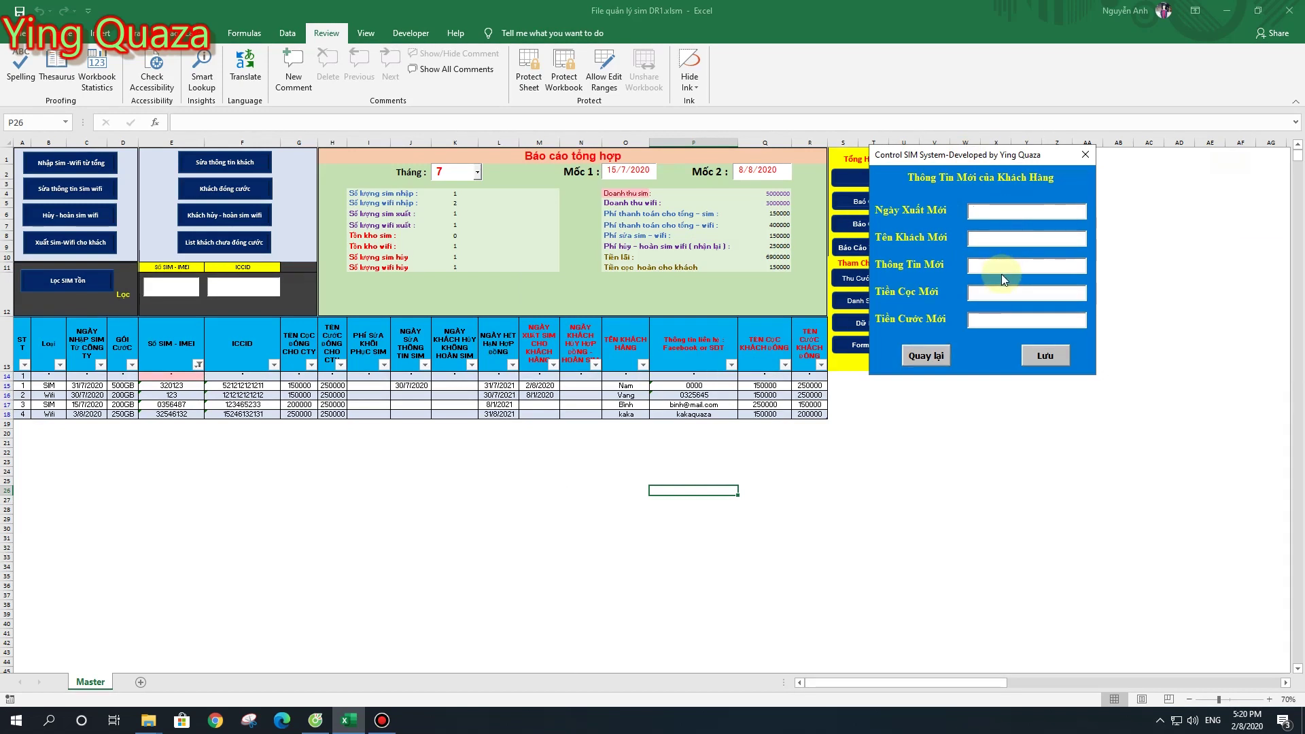
{"action": "type", "text": "3/8/2020"}
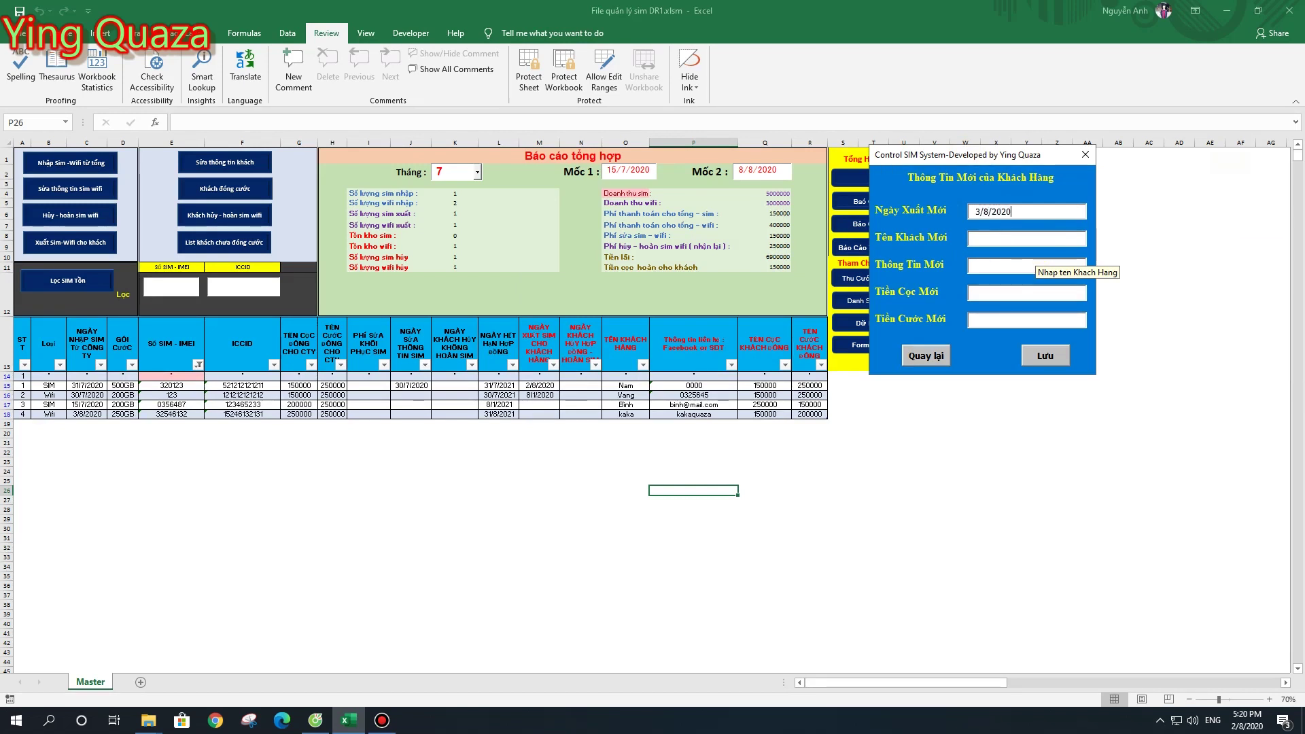
{"action": "left_click", "coordinate": [1013, 239]}
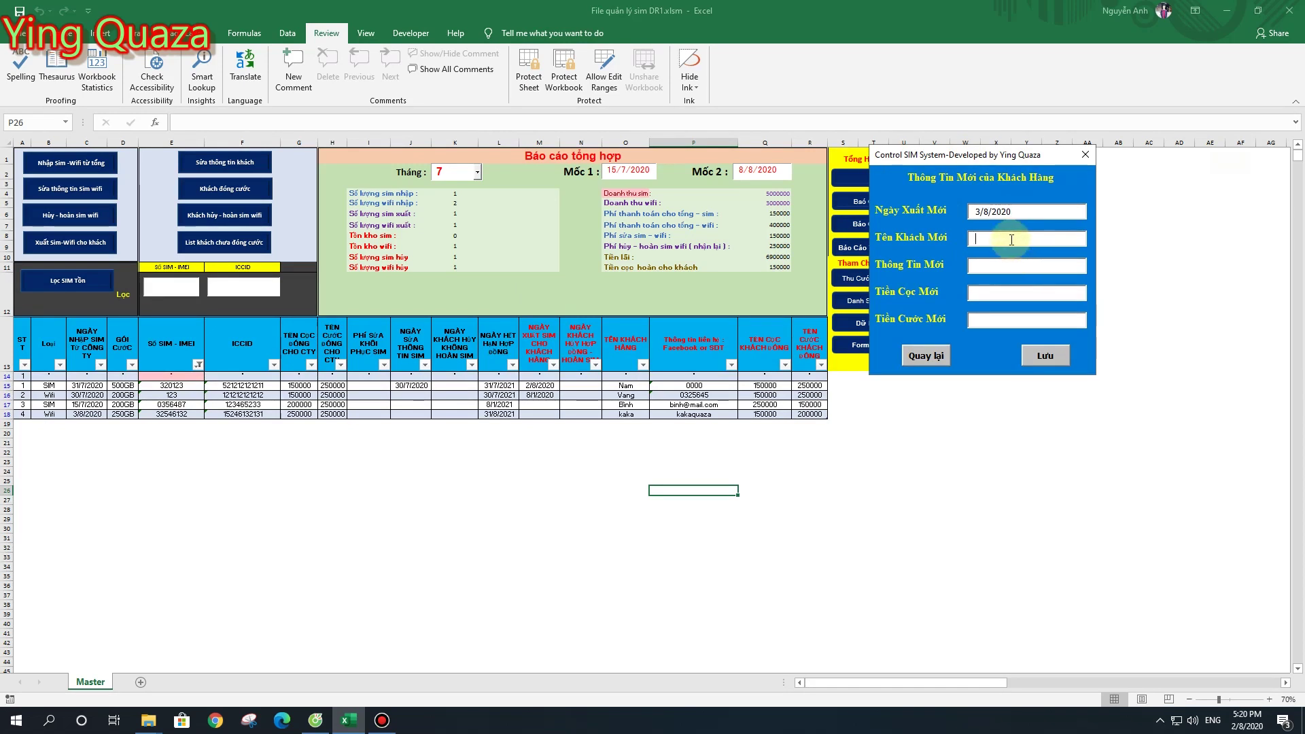
{"action": "type", "text": "La"}
{"action": "type", "text": "25"}
{"action": "type", "text": "30000"}
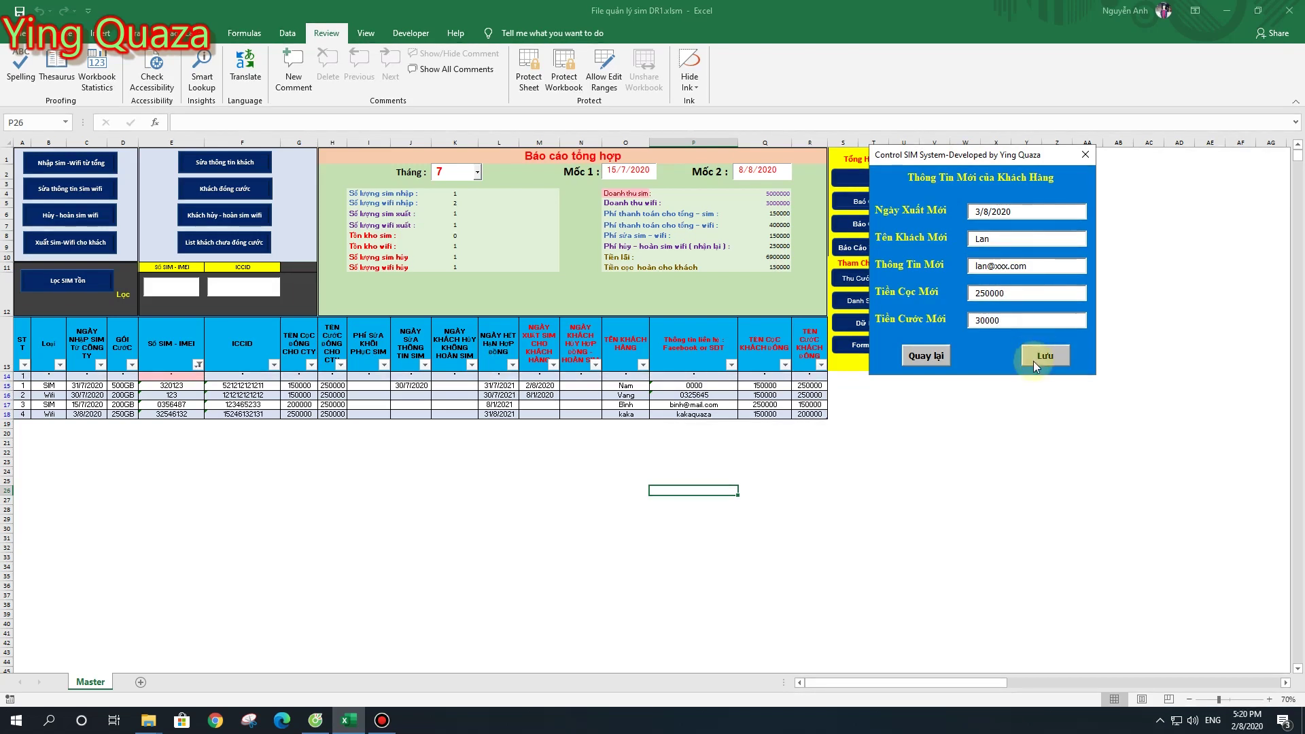
{"action": "type", "text": "0"}
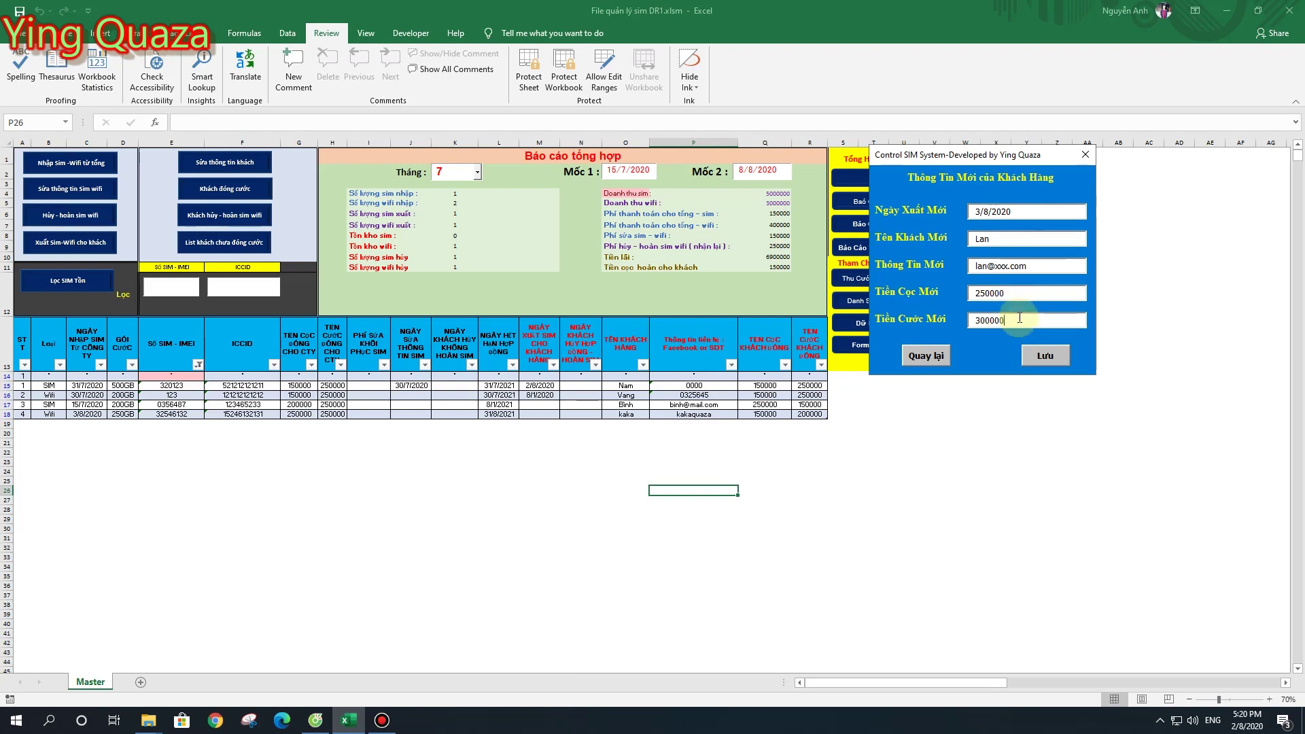
{"action": "left_click", "coordinate": [1040, 357]}
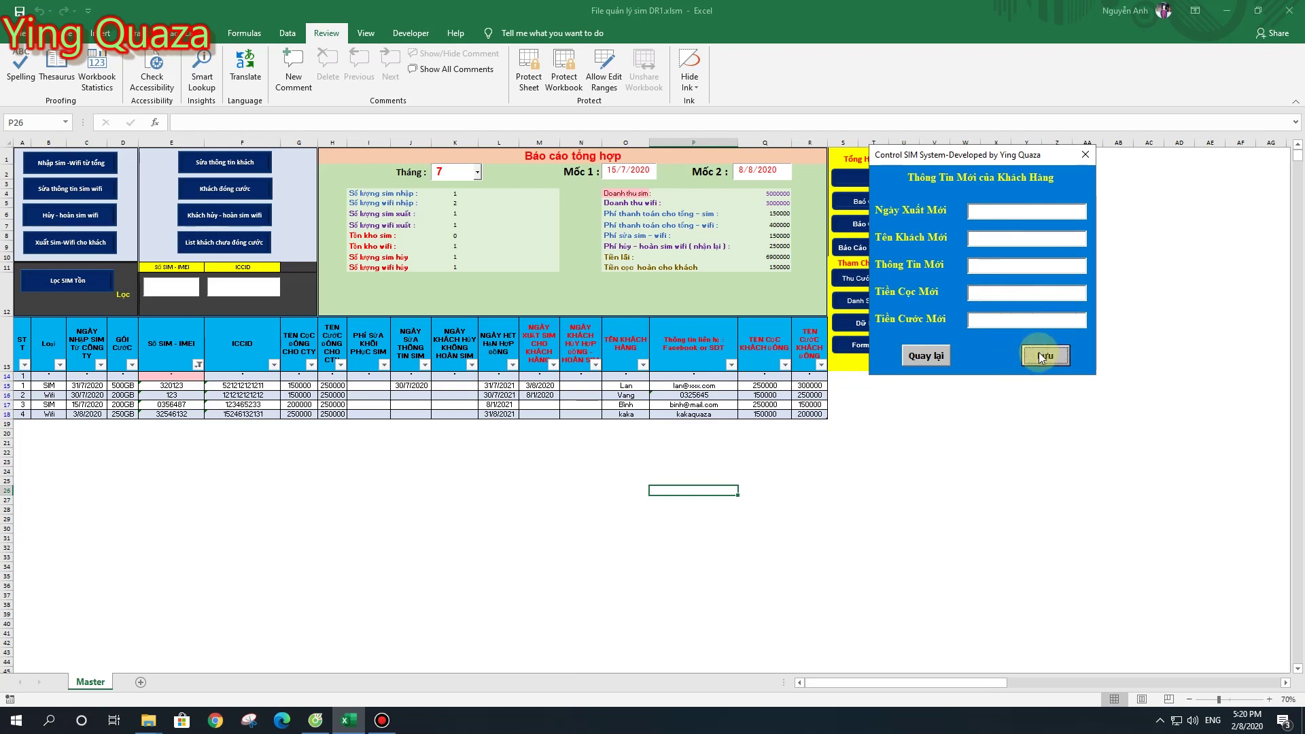
Check the updated customer, contact, deposit and fee values in row 15, and close the customer edit forms
{"action": "left_click_drag", "start_coordinate": [624, 386], "coordinate": [800, 382]}
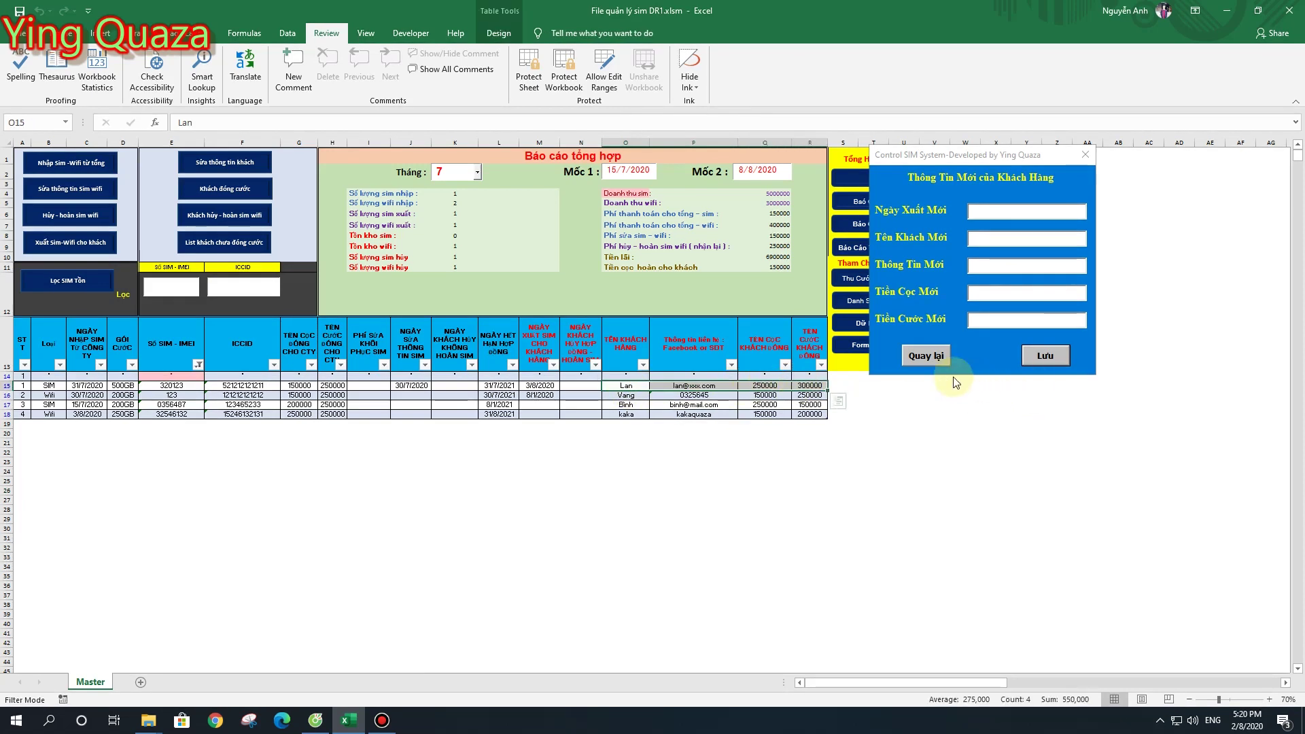
{"action": "left_click", "coordinate": [937, 359]}
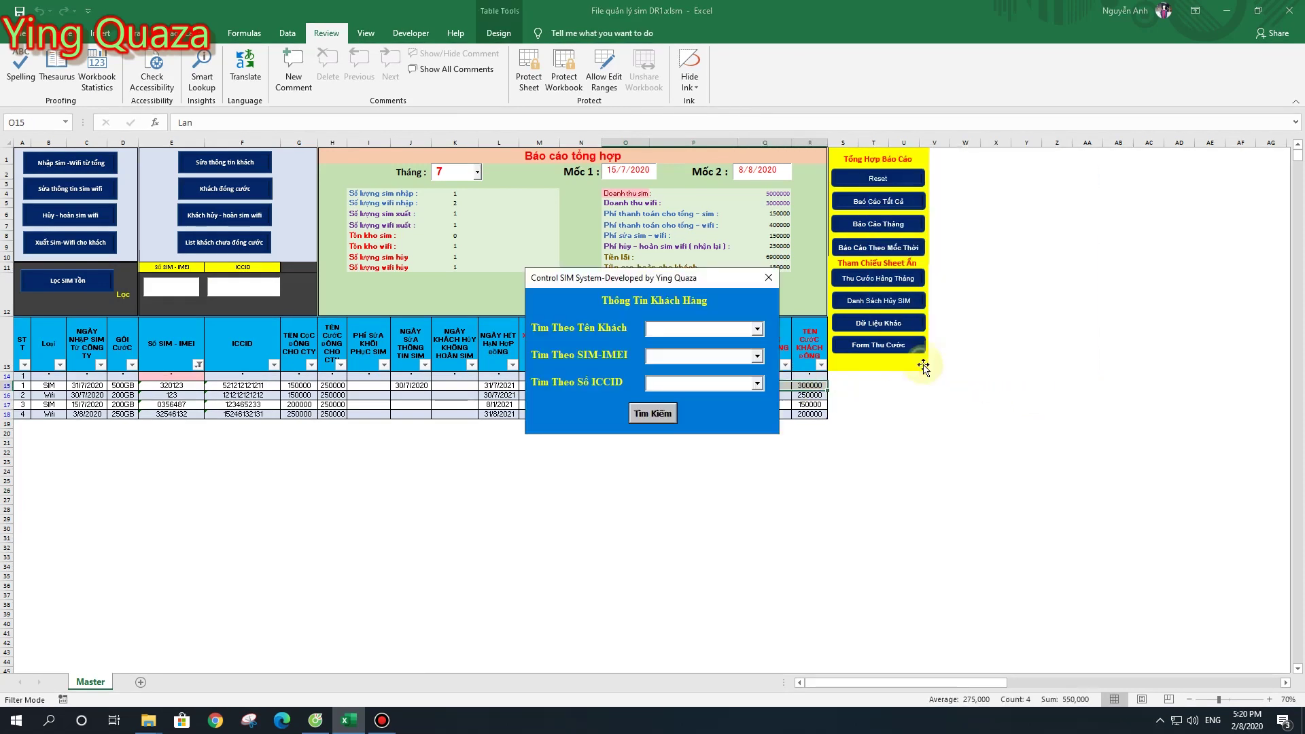
{"action": "left_click", "coordinate": [769, 278]}
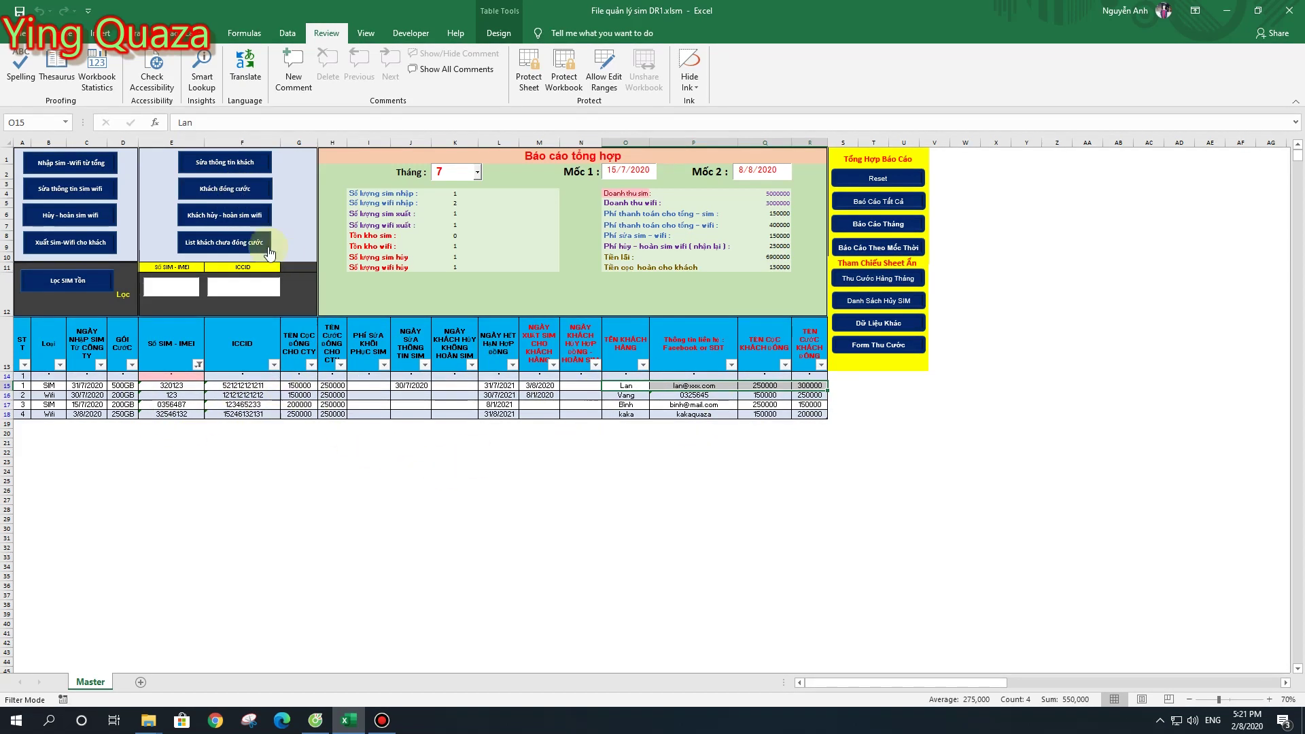
Open the customer fee-payment form and examine its customer name, SIM-IMEI and ICCID search lists
{"action": "left_click", "coordinate": [243, 195]}
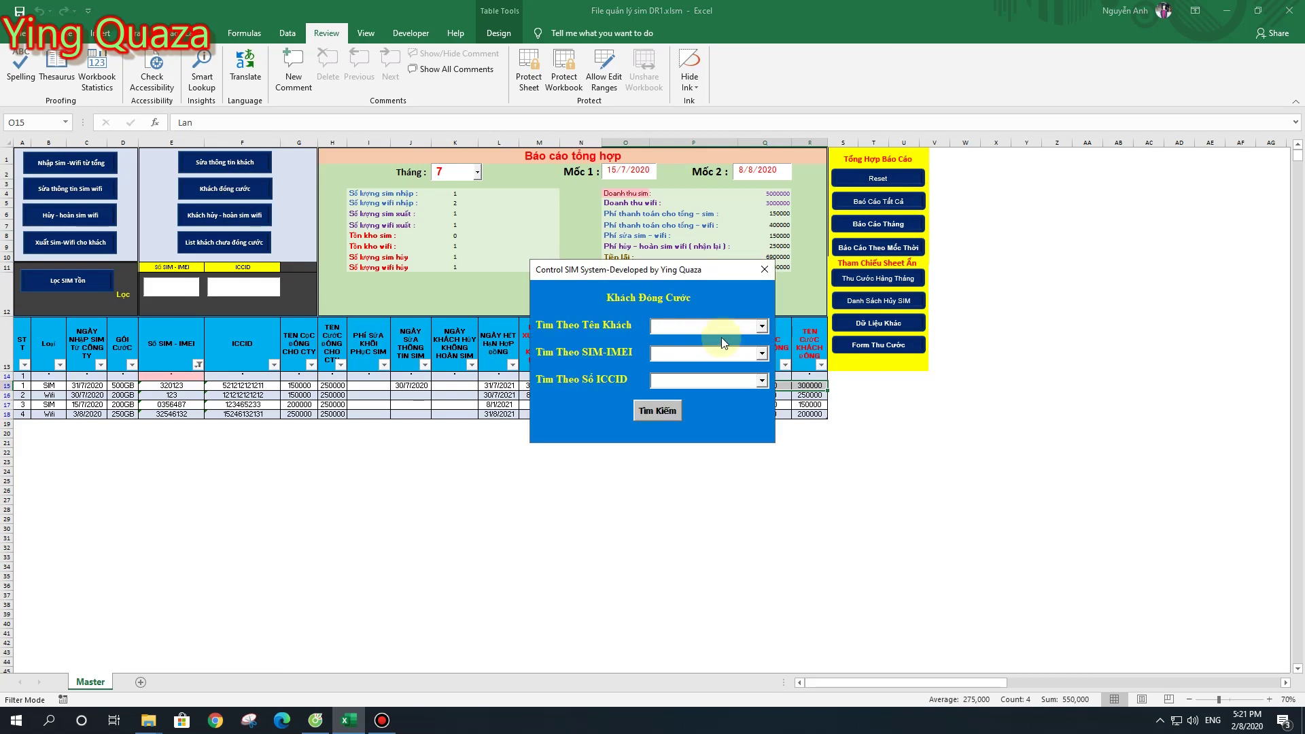
{"action": "left_click_drag", "start_coordinate": [698, 269], "coordinate": [812, 142]}
{"action": "left_click", "coordinate": [882, 206]}
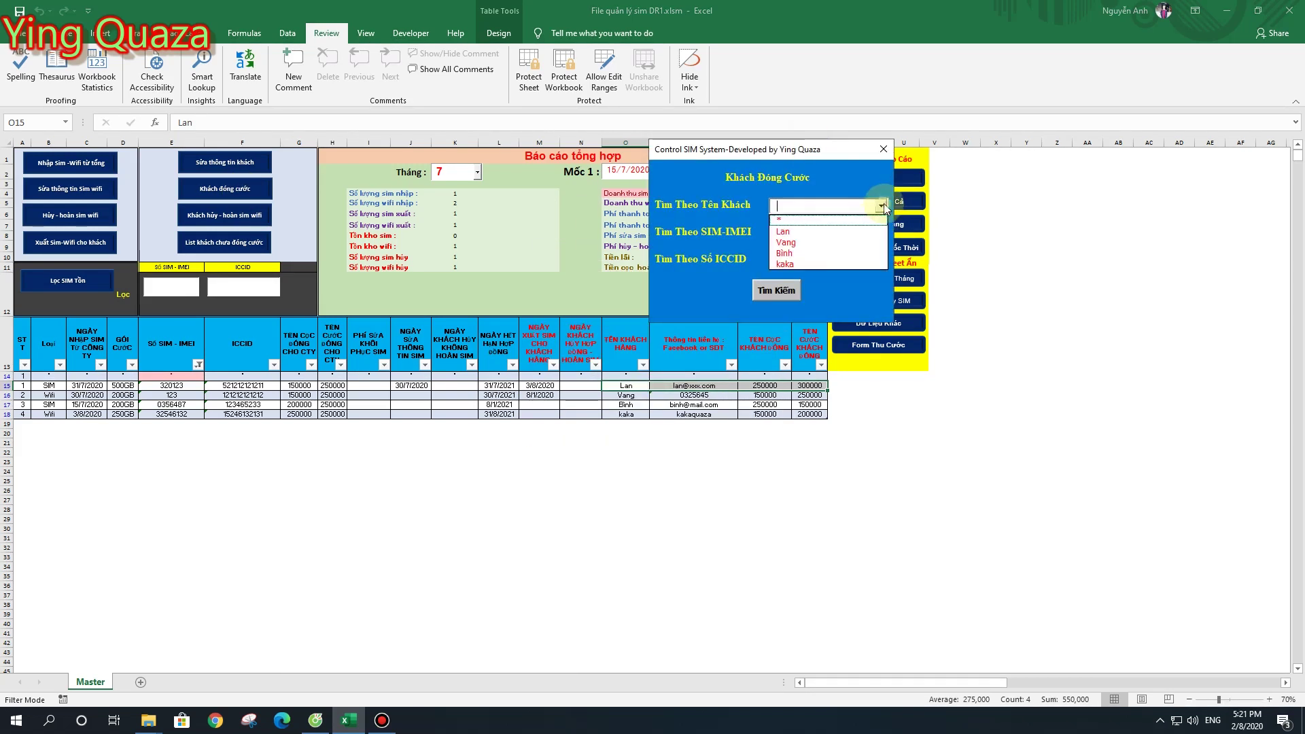
{"action": "left_click", "coordinate": [761, 189]}
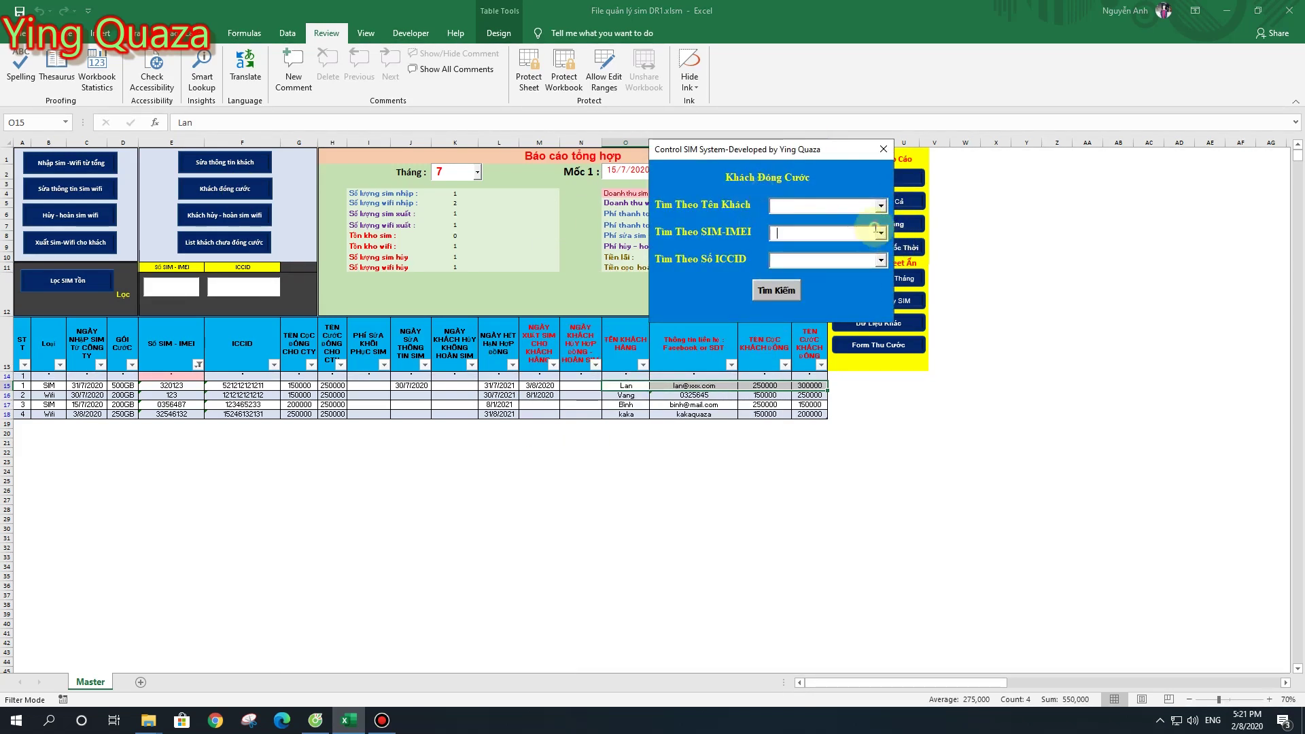
{"action": "left_click", "coordinate": [881, 232]}
{"action": "left_click", "coordinate": [696, 269]}
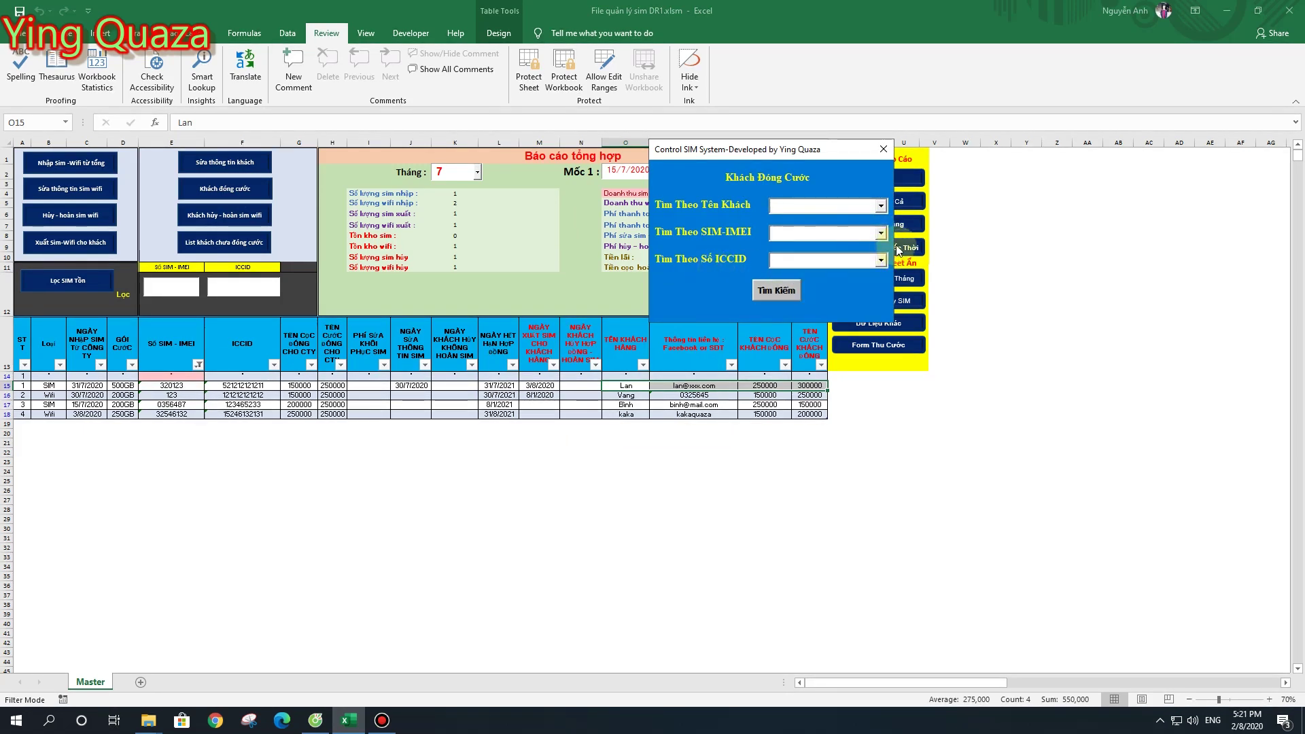
{"action": "left_click", "coordinate": [881, 261]}
{"action": "left_click", "coordinate": [896, 209]}
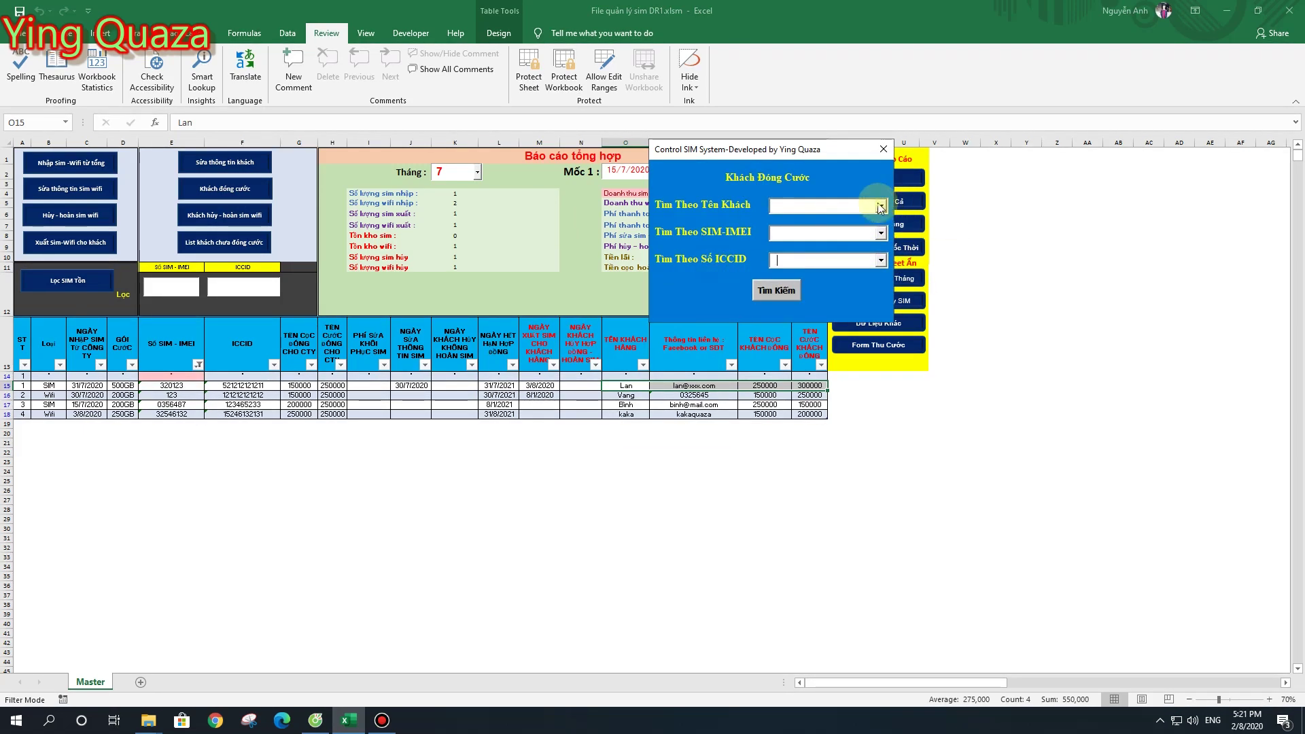
Look up the customer of the SIM in row 15 by customer name for a fee payment
{"action": "left_click", "coordinate": [881, 206]}
{"action": "left_click", "coordinate": [780, 235]}
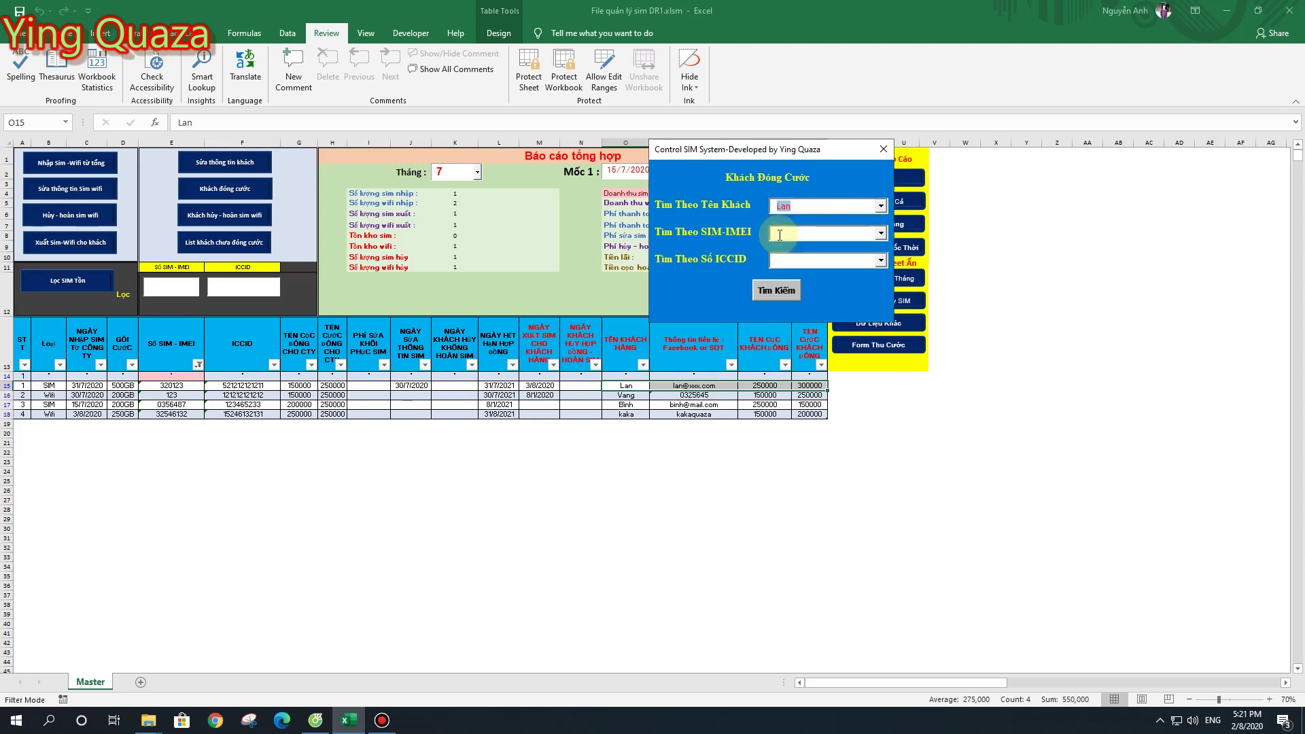
{"action": "left_click", "coordinate": [775, 292]}
{"action": "left_click_drag", "start_coordinate": [688, 193], "coordinate": [1022, 79]}
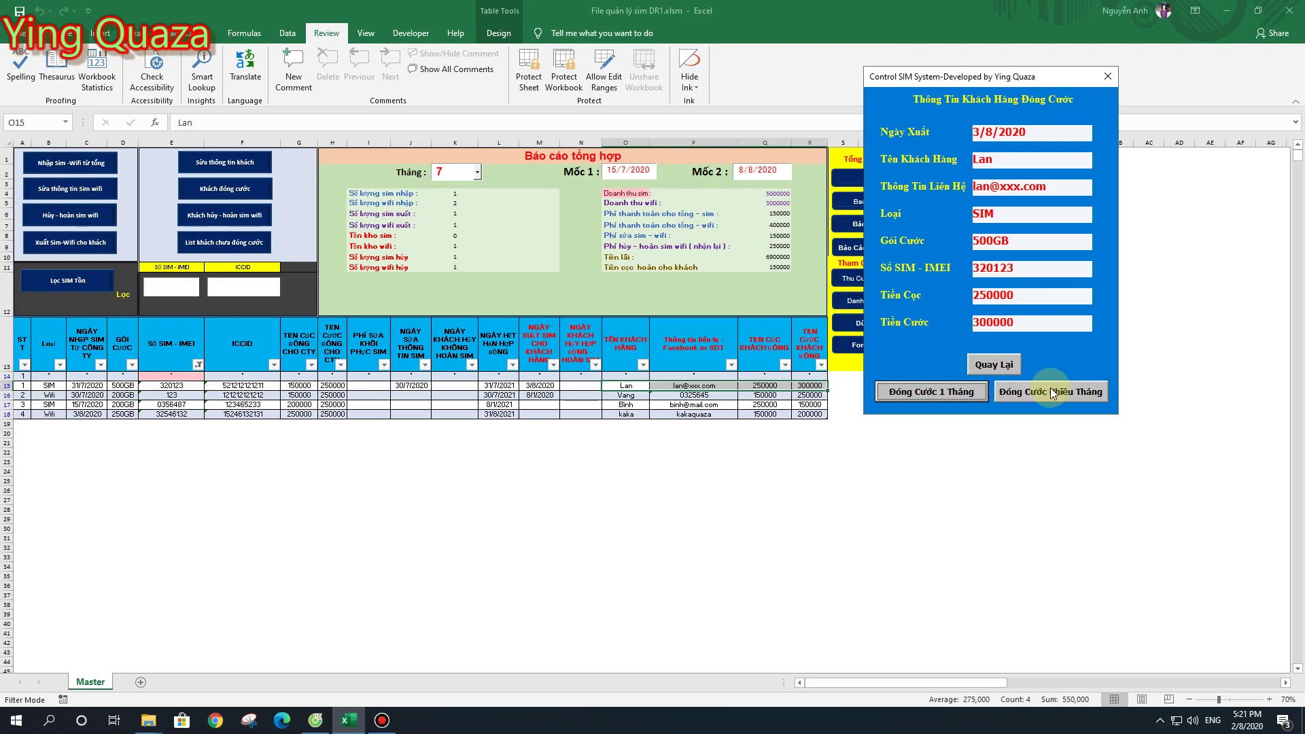
Record a one-month fee payment for year 2020, month 1, with amount 150000 and payment date 3/8/2020
{"action": "left_click", "coordinate": [961, 399]}
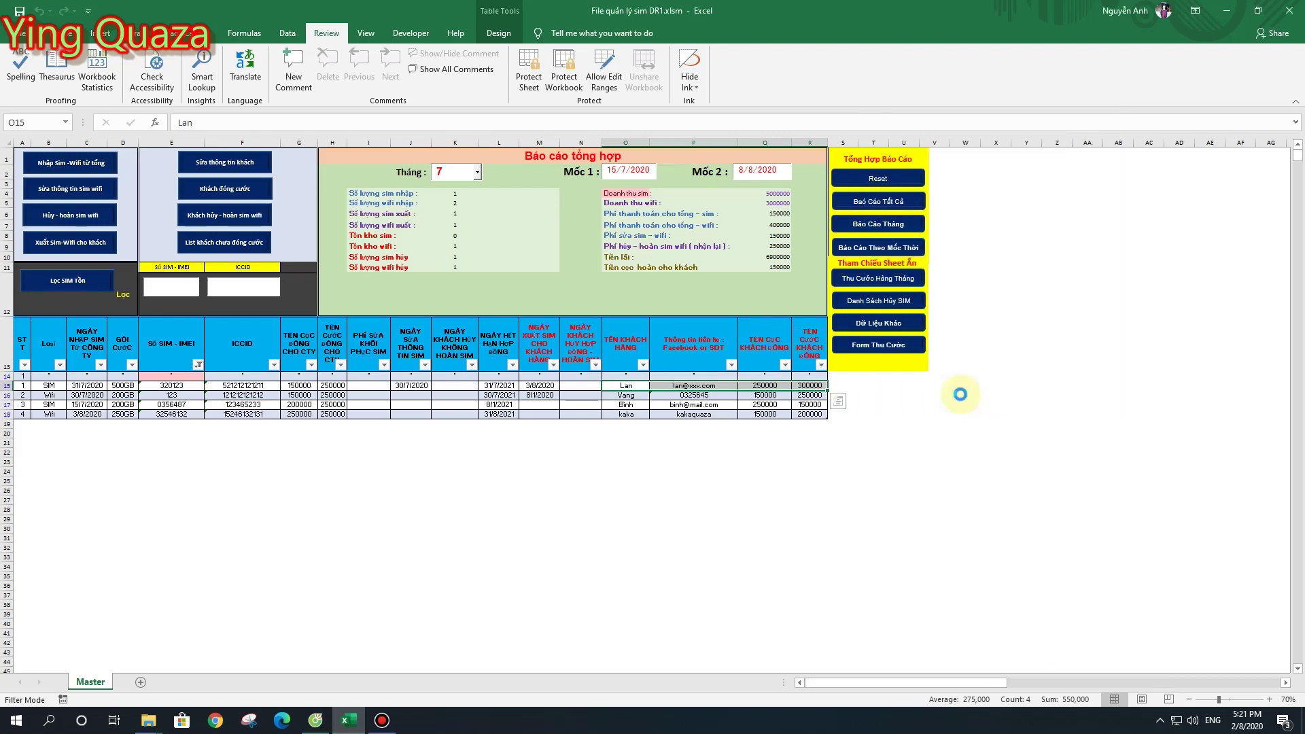
{"action": "left_click_drag", "start_coordinate": [686, 255], "coordinate": [704, 168]}
{"action": "type", "text": "2020"}
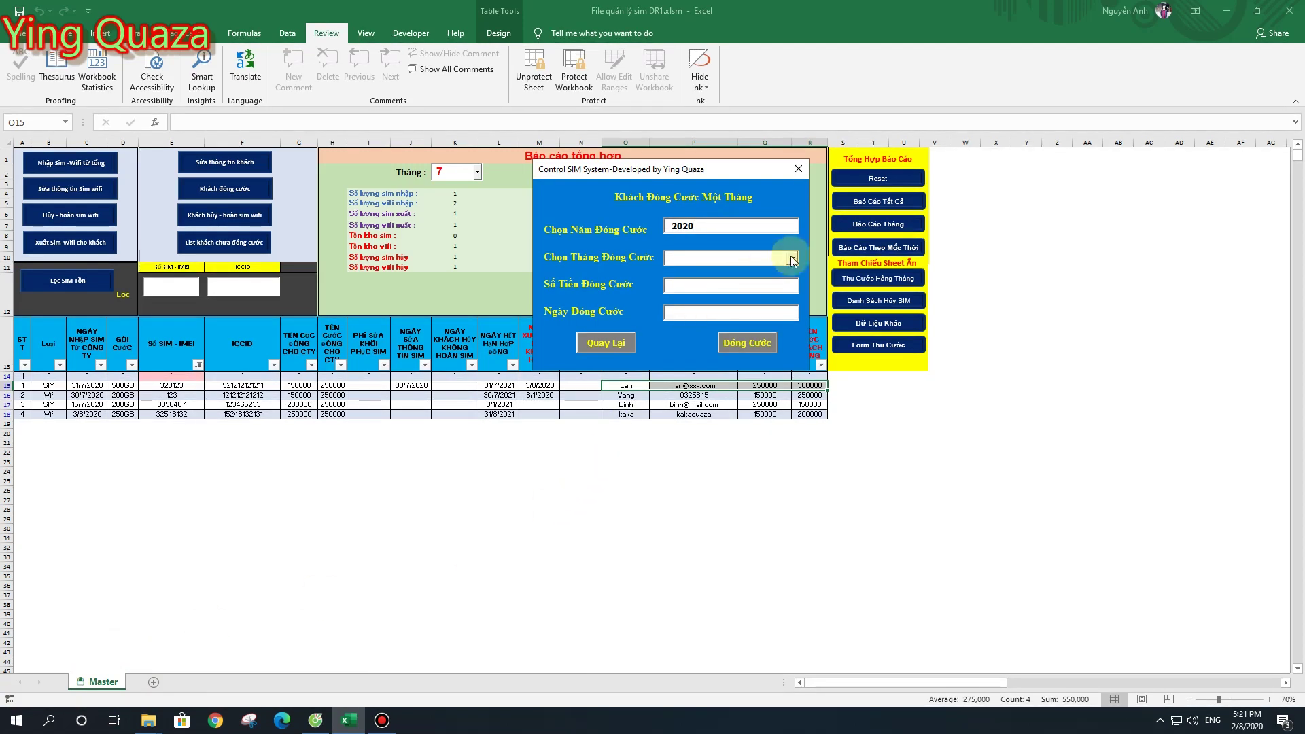
{"action": "left_click", "coordinate": [720, 258]}
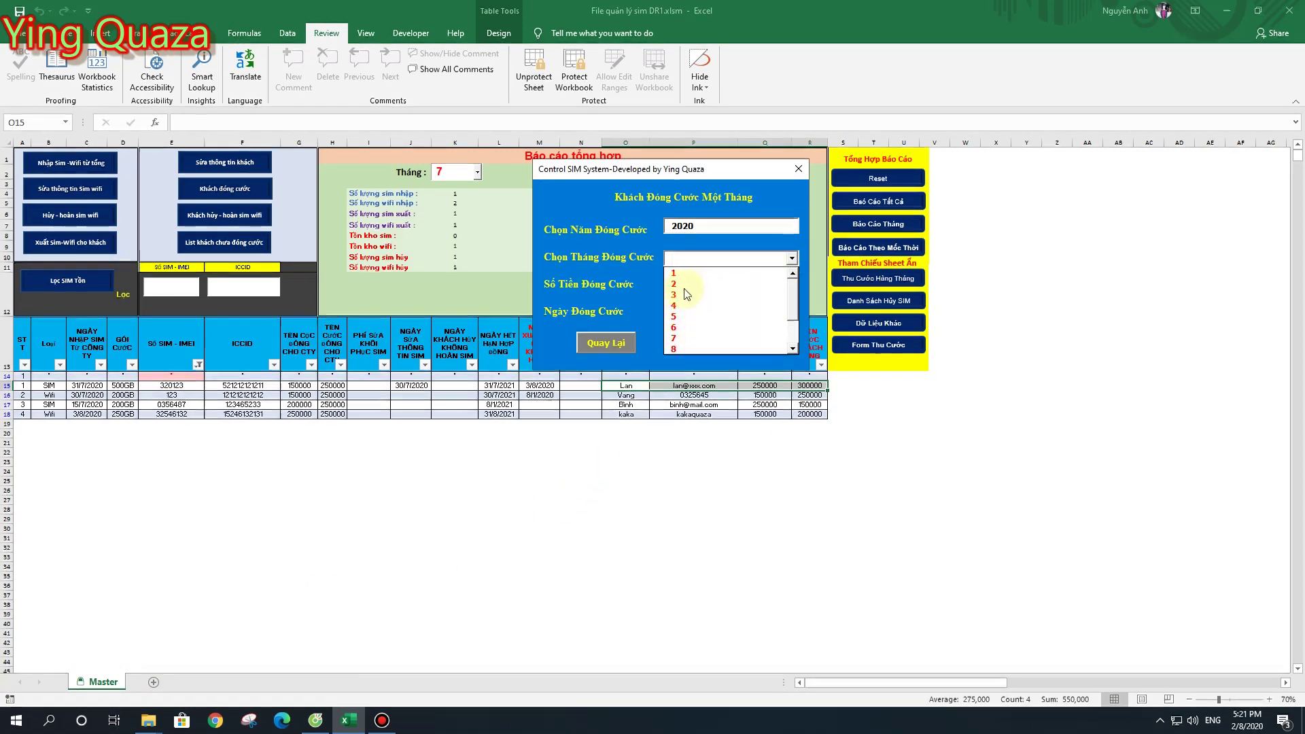
{"action": "left_click", "coordinate": [686, 284]}
{"action": "left_click", "coordinate": [693, 286]}
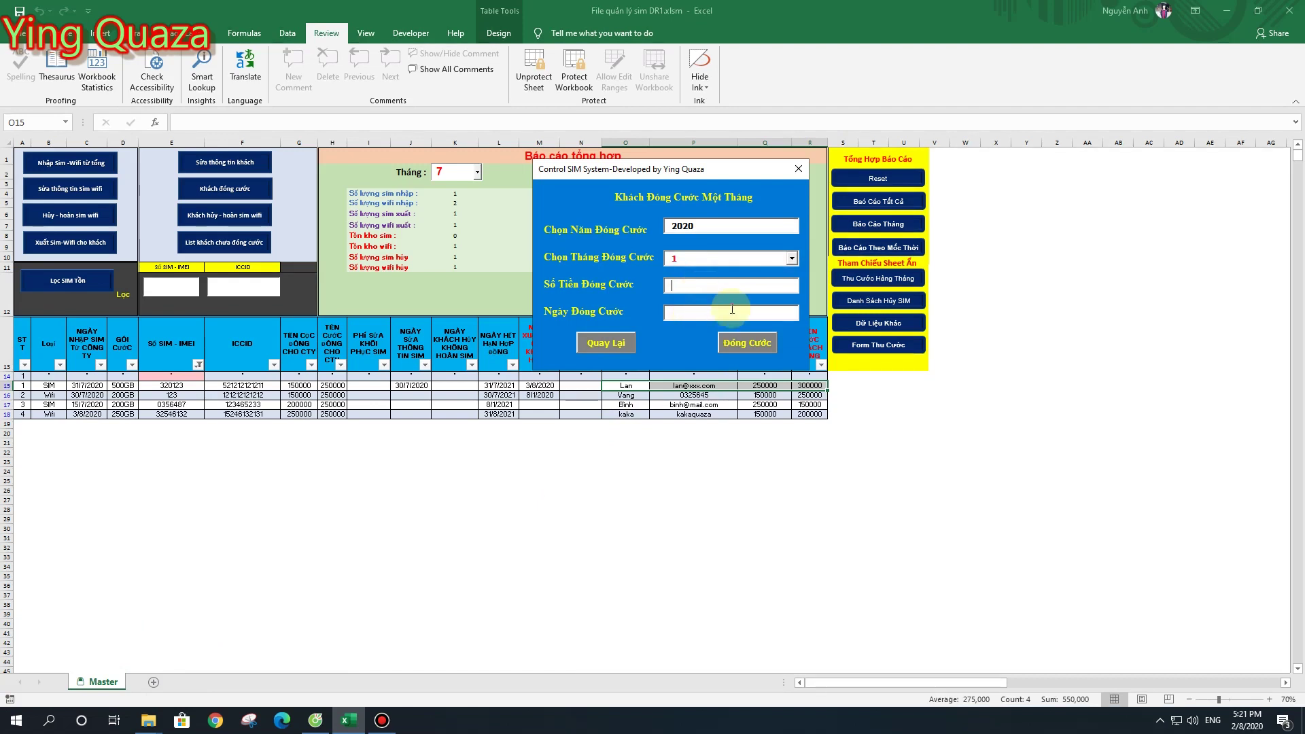
{"action": "type", "text": "150000"}
{"action": "left_click", "coordinate": [731, 311]}
{"action": "type", "text": "3/8/2020"}
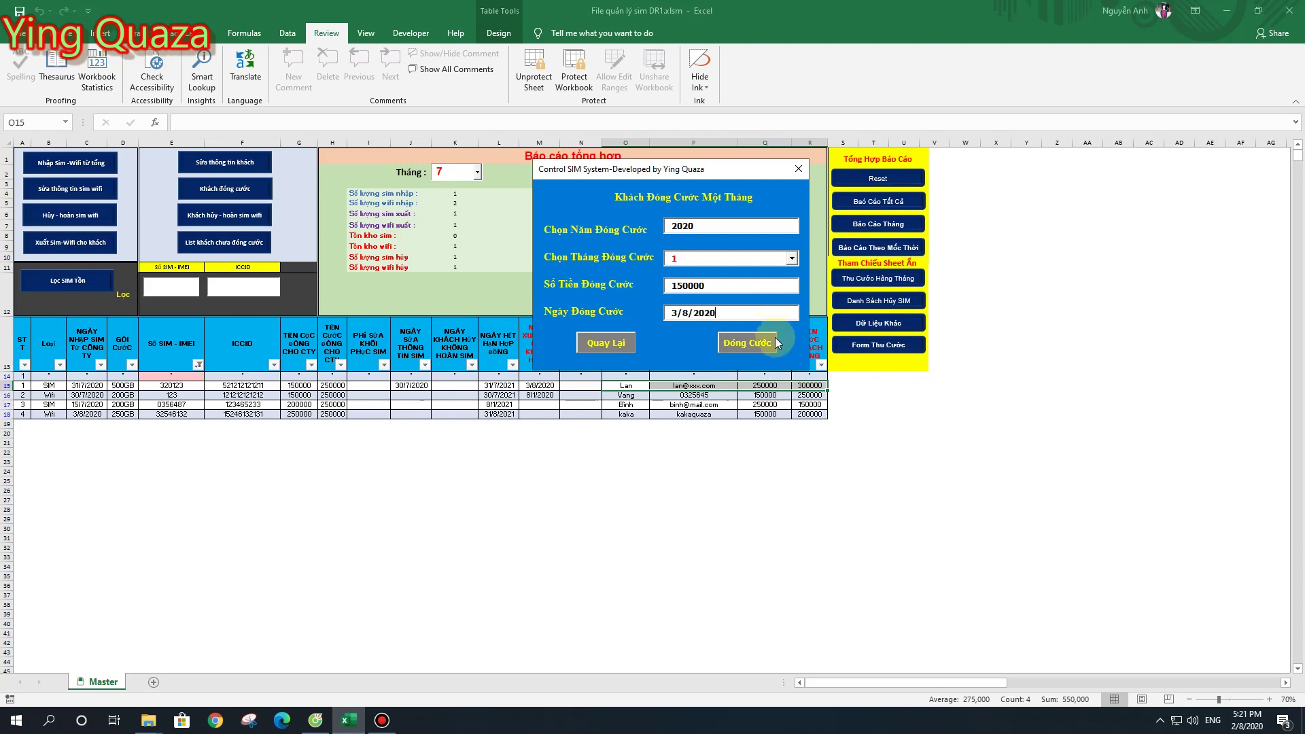
{"action": "left_click", "coordinate": [762, 349]}
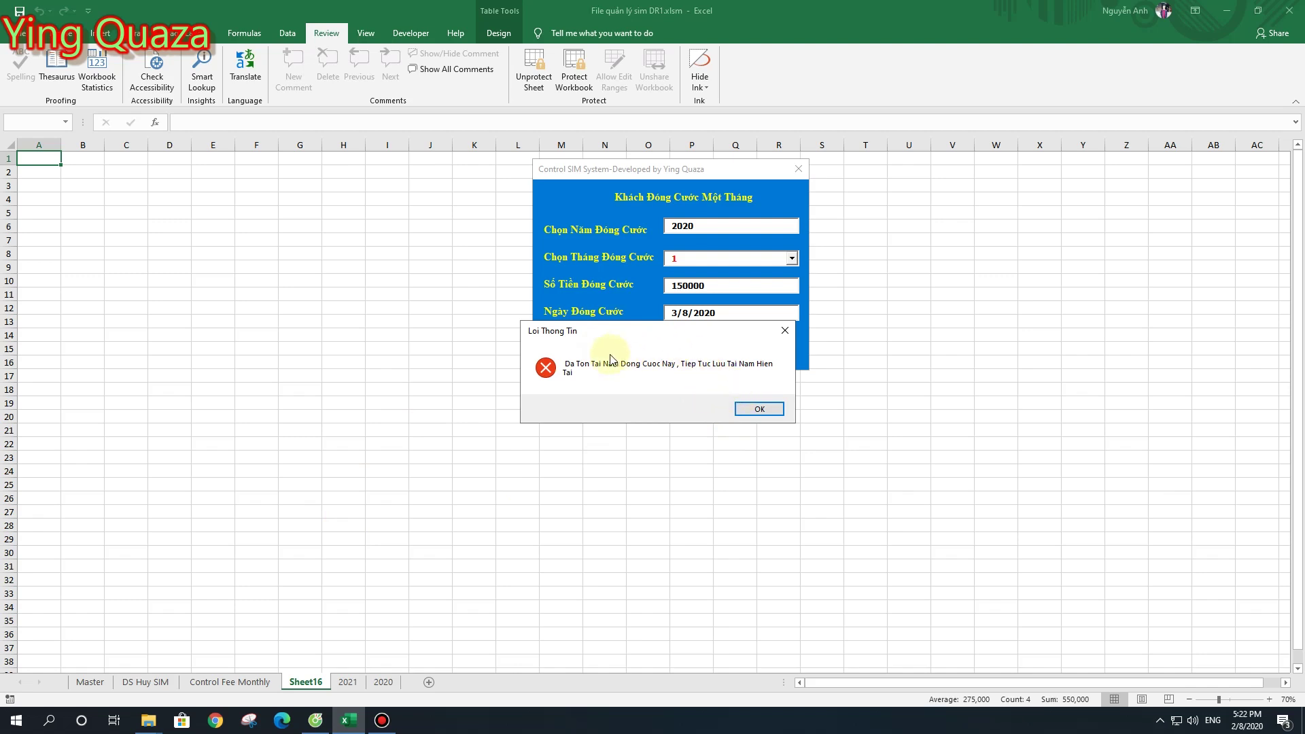
{"action": "left_click", "coordinate": [755, 410]}
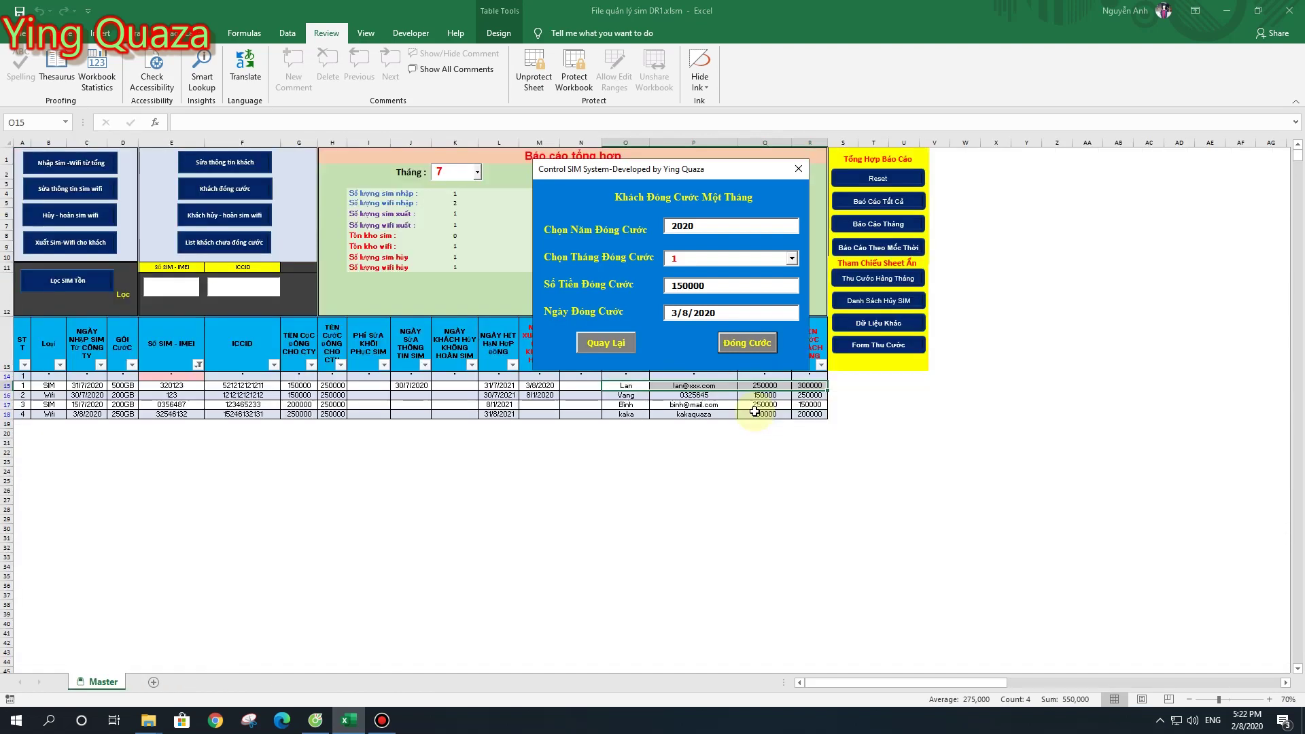
Show the monthly fee sheets and check the customer's month 1 payment in row 20 of sheet 2020
{"action": "left_click", "coordinate": [867, 278]}
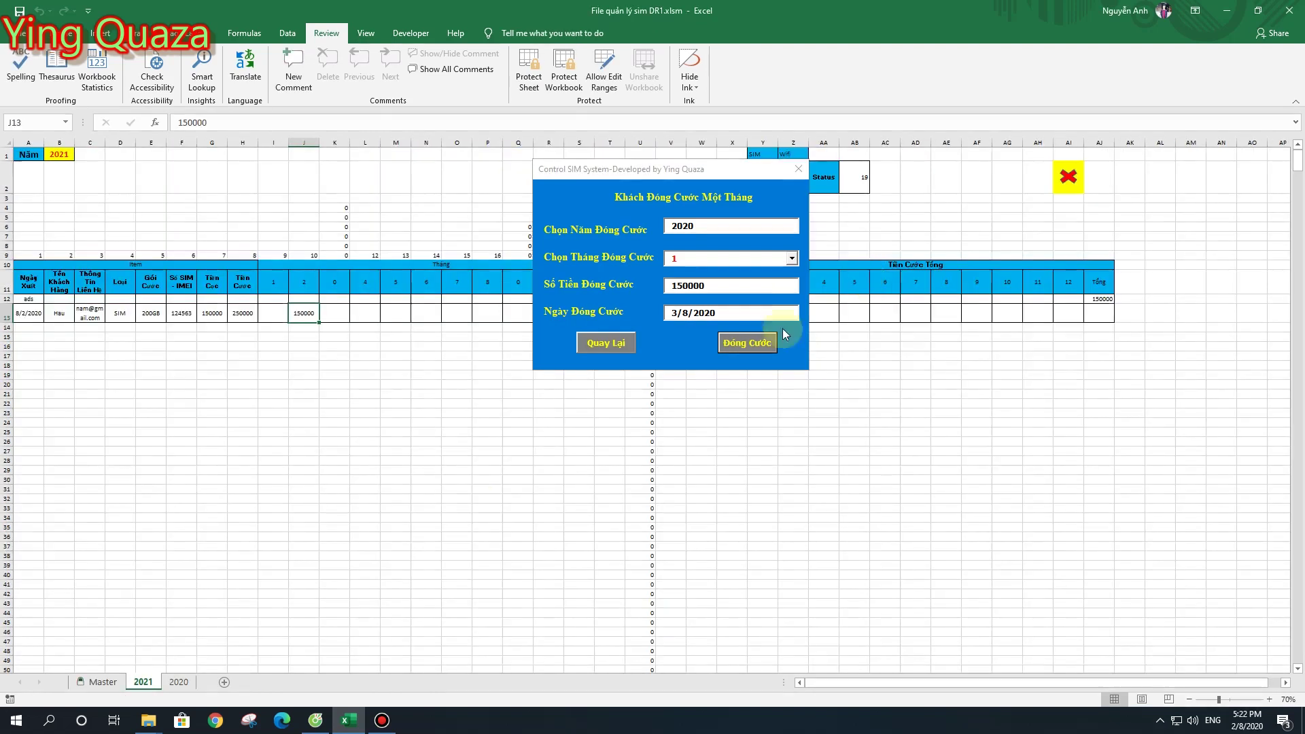
{"action": "left_click", "coordinate": [181, 681]}
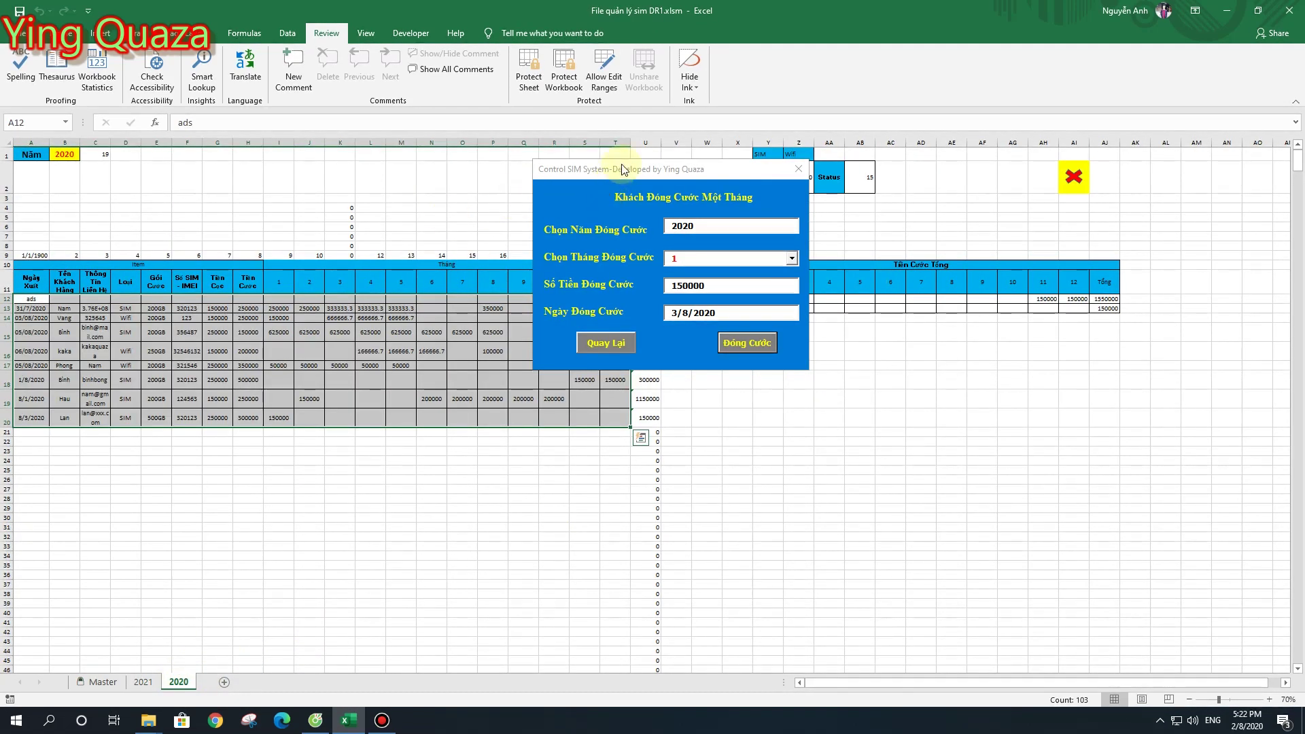
{"action": "left_click_drag", "start_coordinate": [623, 169], "coordinate": [959, 179]}
{"action": "left_click", "coordinate": [7, 422]}
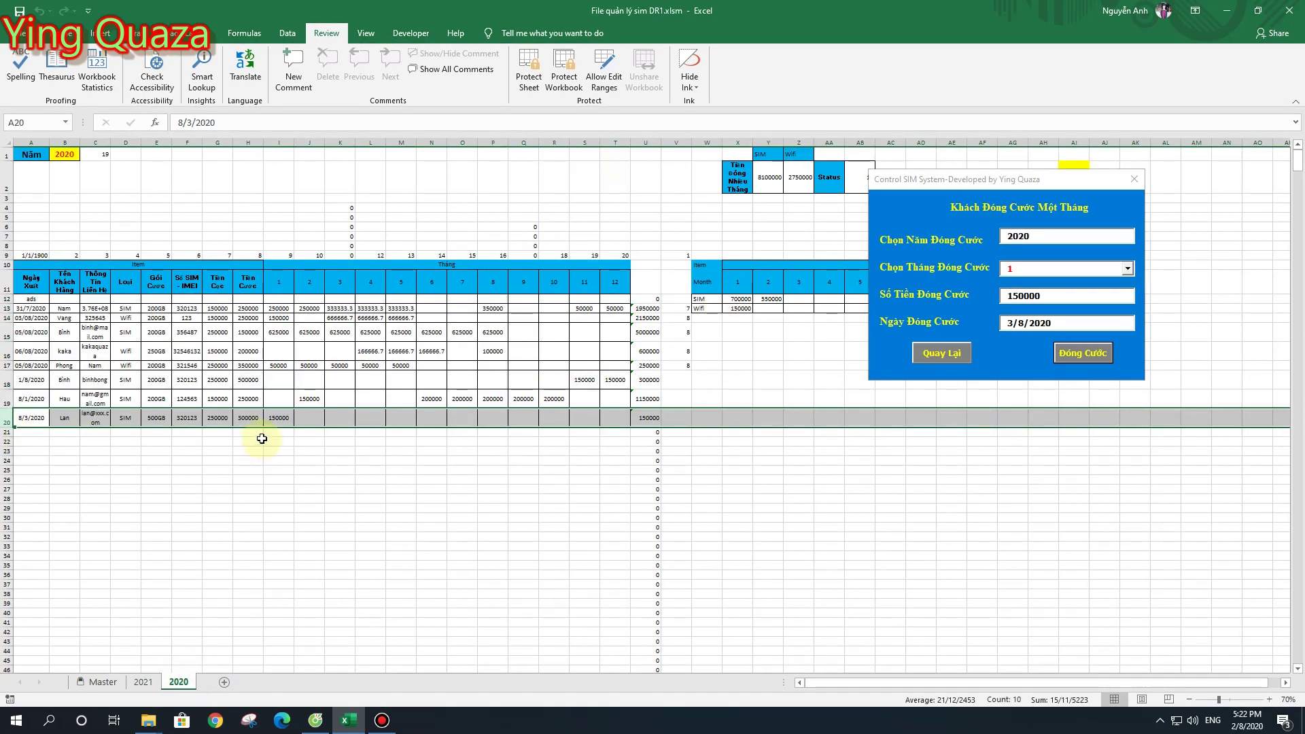
{"action": "left_click", "coordinate": [275, 421]}
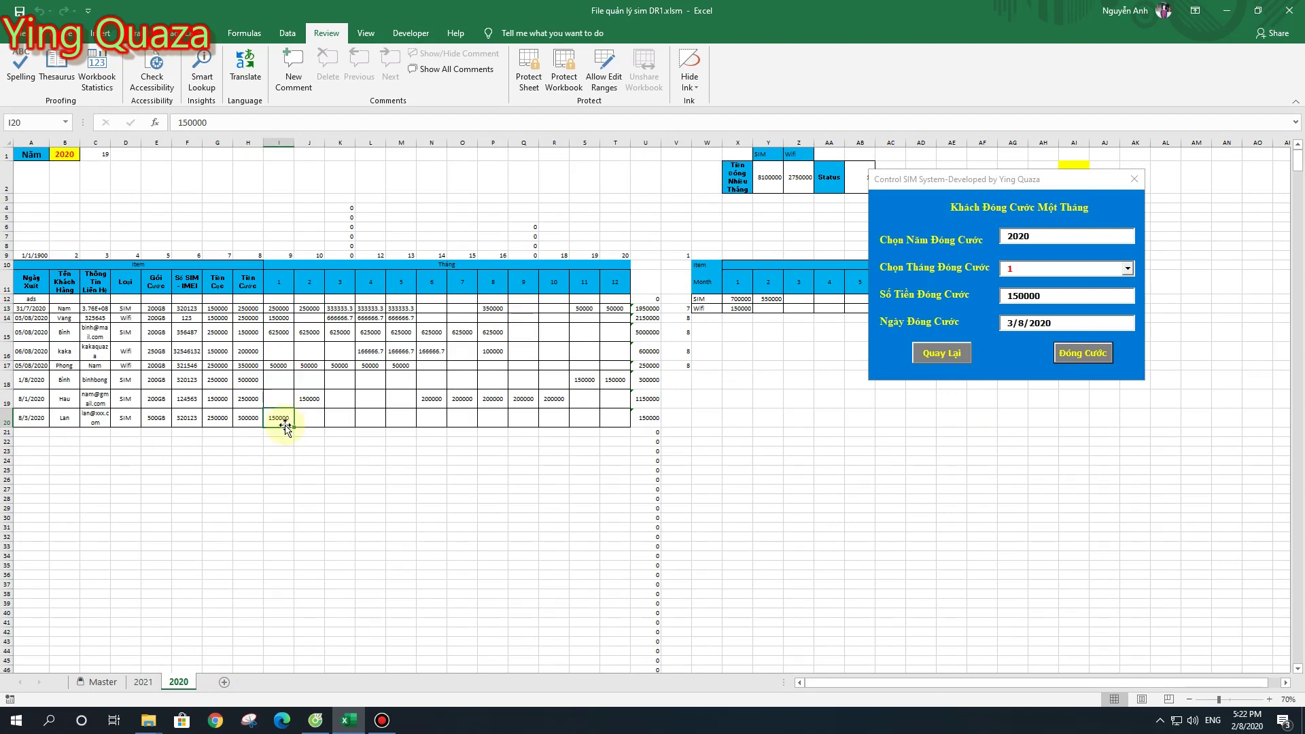
Record the same 150000 payment for month 3 of 2020 and check it in row 20 of sheet 2020
{"action": "left_click", "coordinate": [1127, 268]}
{"action": "left_click", "coordinate": [1083, 295]}
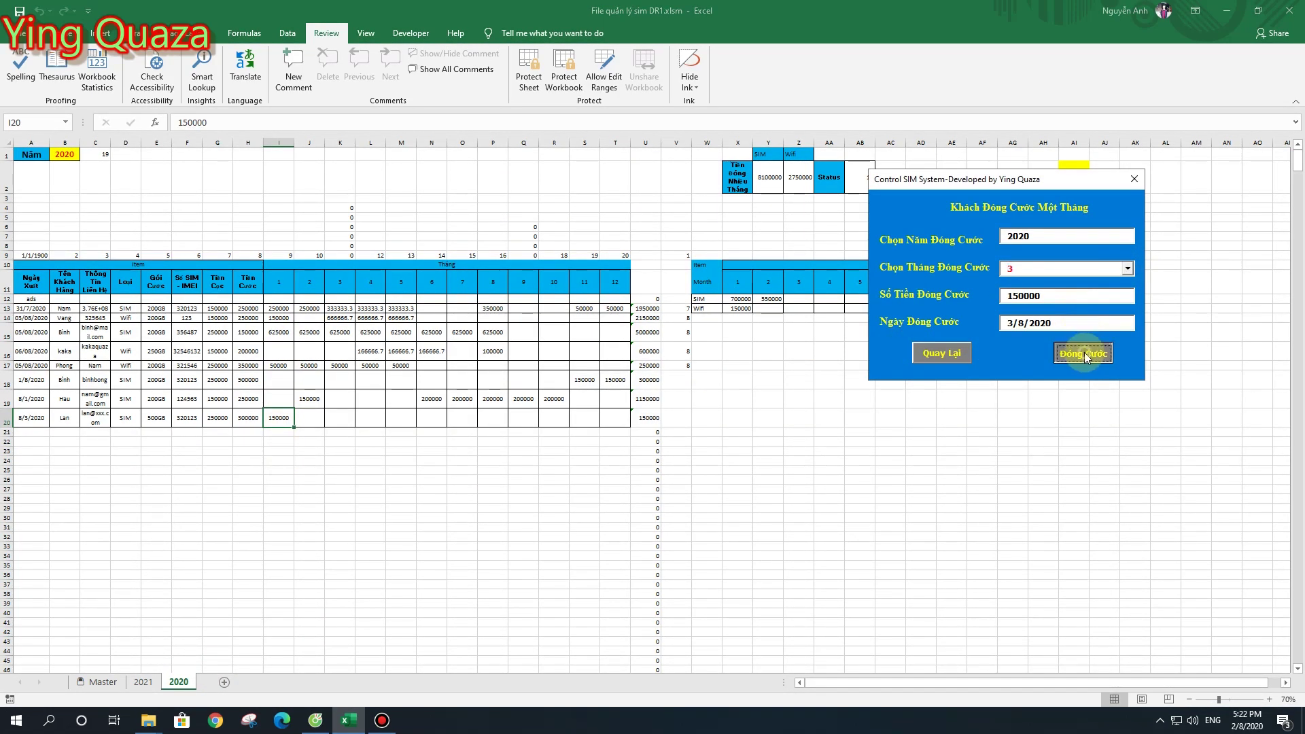
{"action": "left_click", "coordinate": [1084, 353]}
{"action": "left_click", "coordinate": [756, 408]}
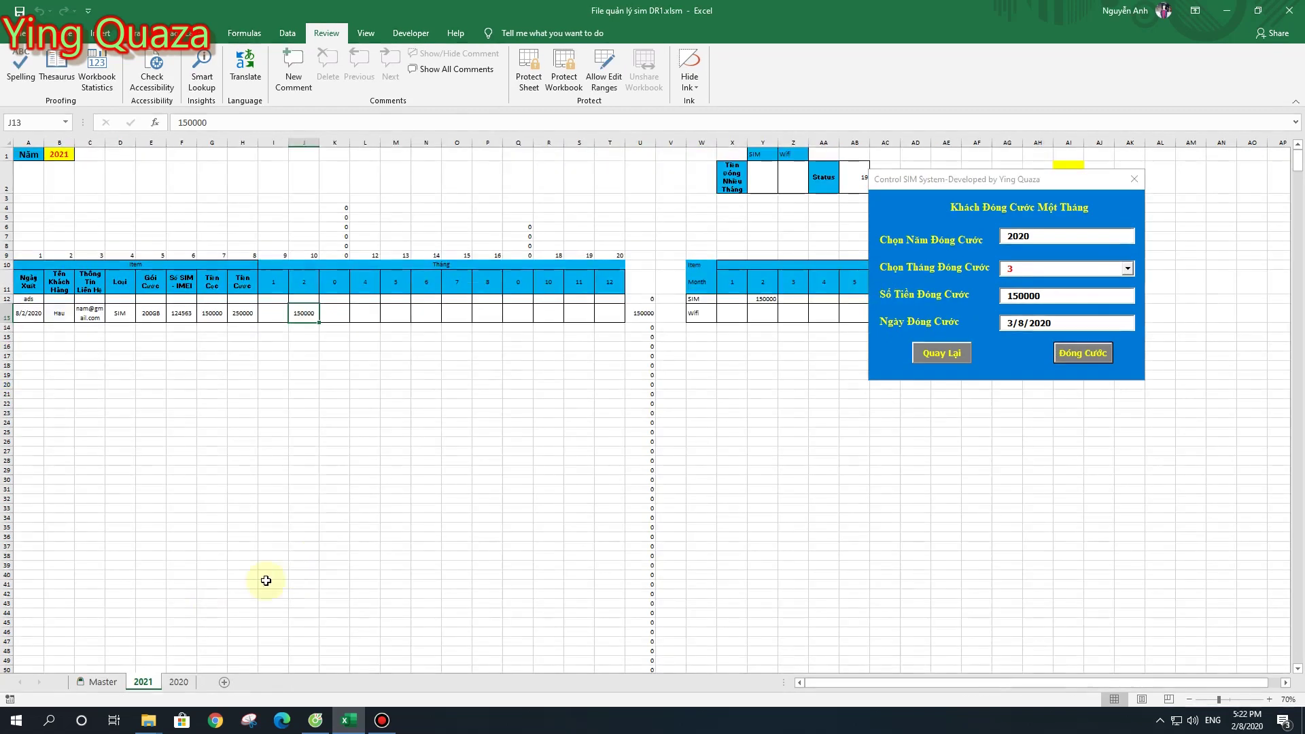
{"action": "left_click", "coordinate": [178, 682]}
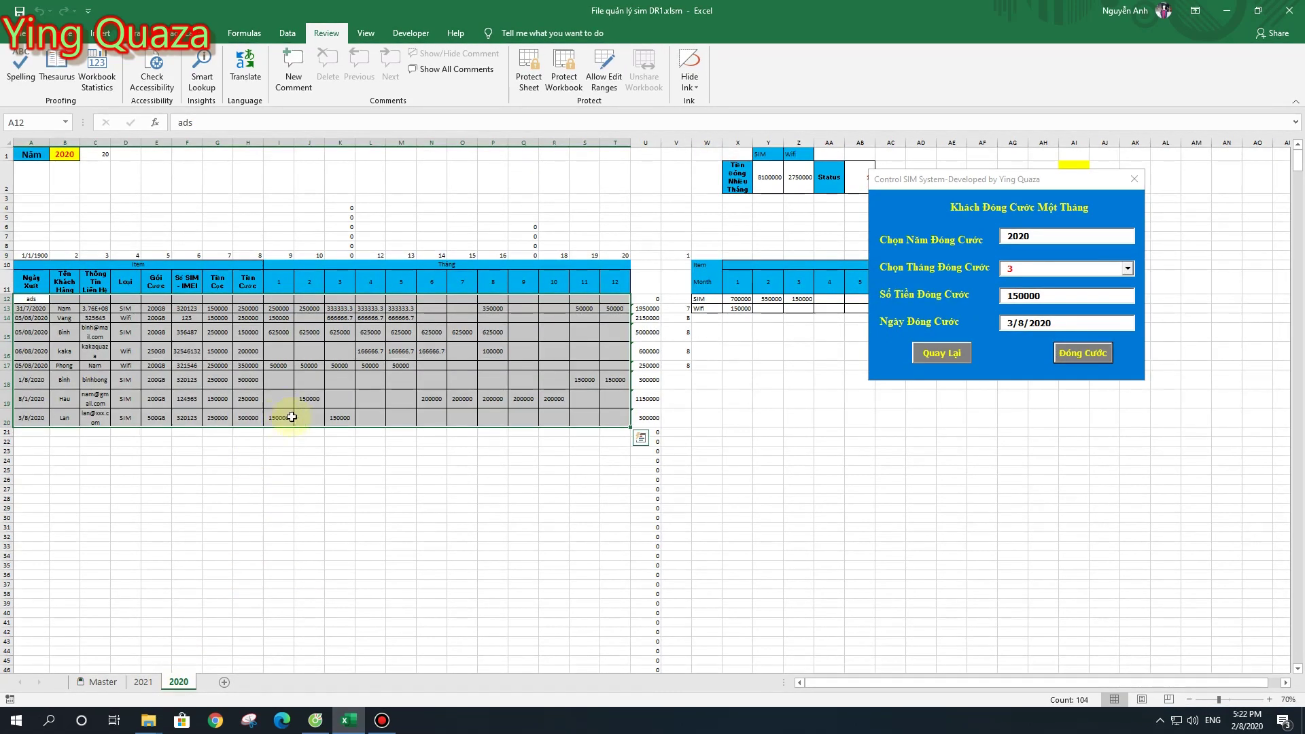
{"action": "left_click", "coordinate": [344, 420]}
Return from the payment form, look up the same customer by name again and open the one-month payment form
{"action": "left_click", "coordinate": [942, 352]}
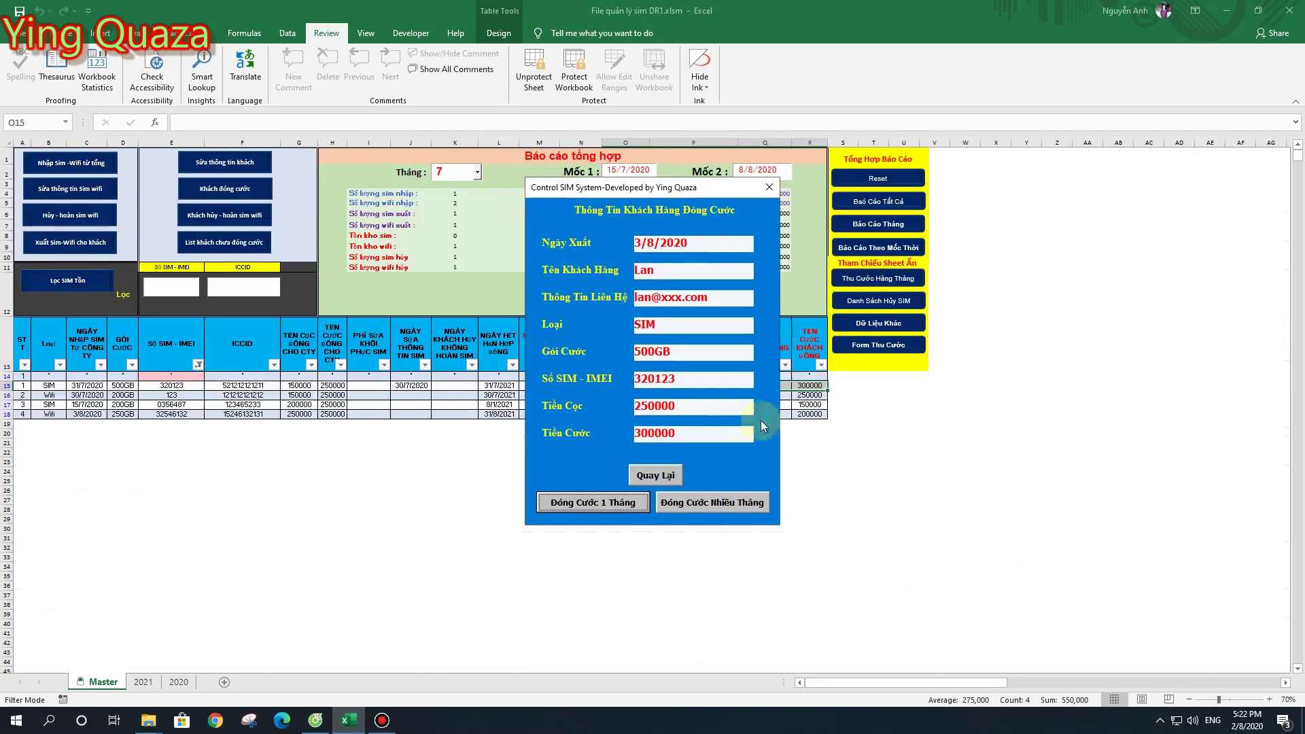
{"action": "left_click", "coordinate": [631, 510]}
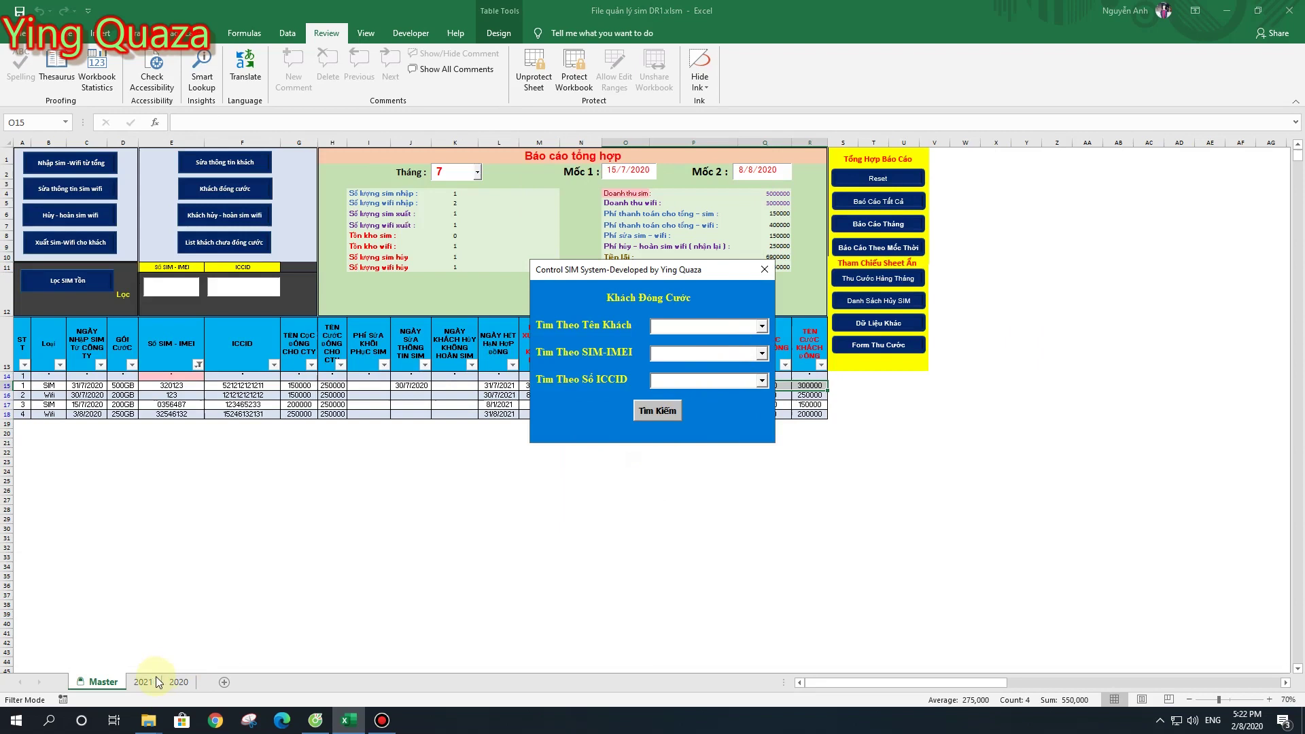
{"action": "left_click", "coordinate": [760, 326]}
{"action": "left_click", "coordinate": [711, 352]}
{"action": "left_click", "coordinate": [659, 411]}
{"action": "left_click", "coordinate": [622, 507]}
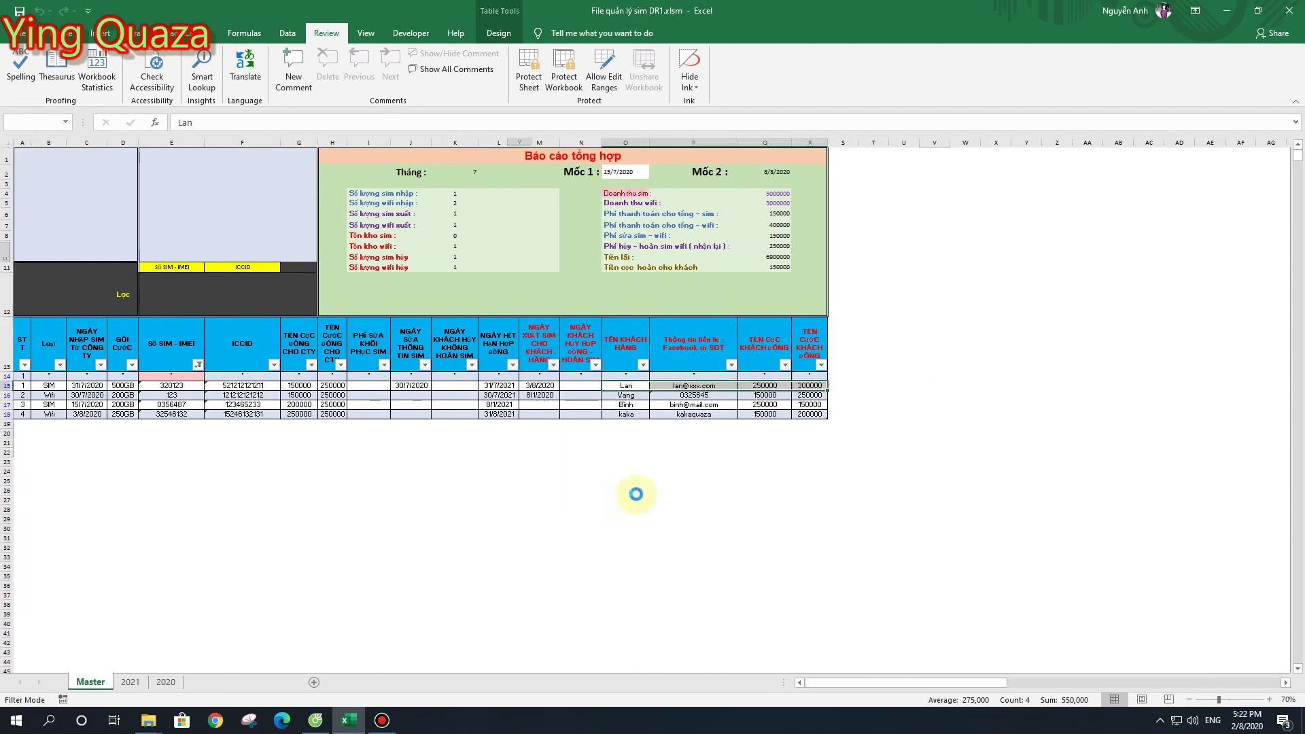
Record a one-month fee payment for year 2022, month 1, with amount 150000 and payment date 1/8/2022
{"action": "left_click", "coordinate": [764, 311]}
{"action": "type", "text": "202"}
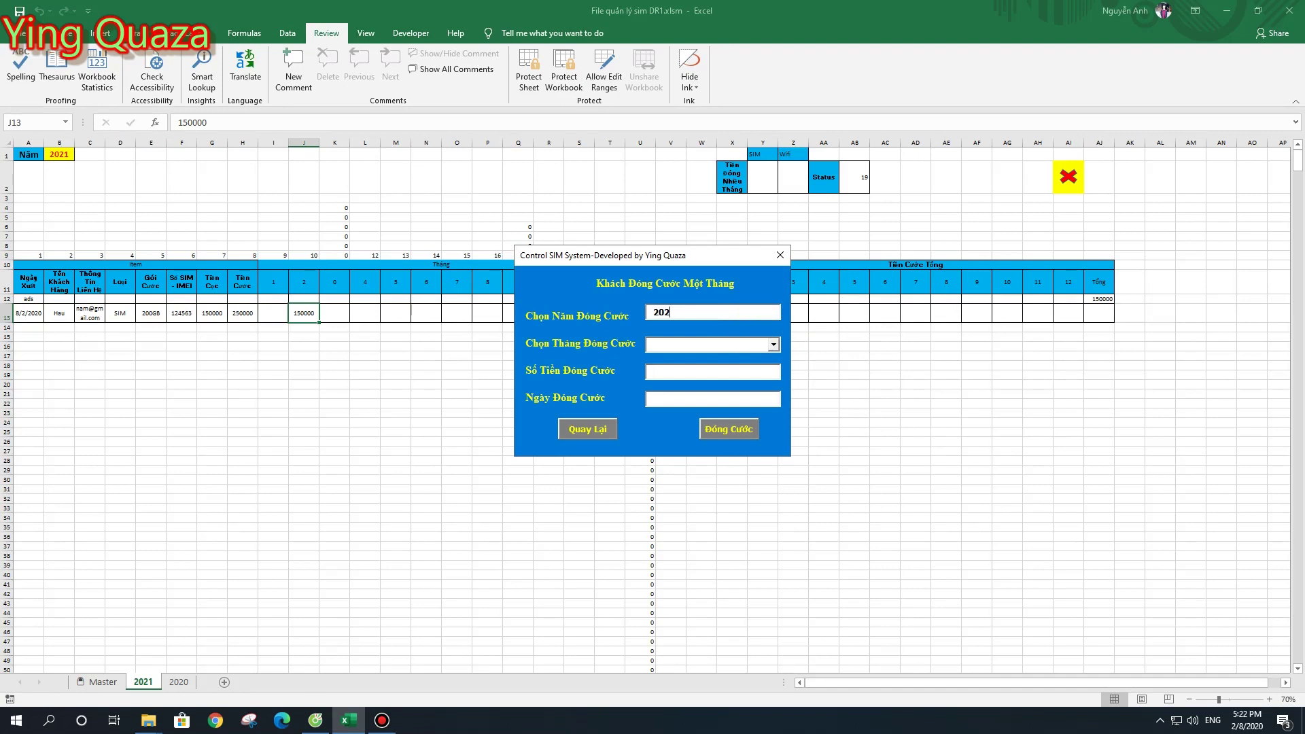
{"action": "left_click", "coordinate": [773, 344]}
{"action": "left_click", "coordinate": [711, 369]}
{"action": "left_click", "coordinate": [714, 374]}
{"action": "type", "text": "150000"}
{"action": "type", "text": "1"}
{"action": "type", "text": "/8/2022"}
{"action": "left_click", "coordinate": [720, 433]}
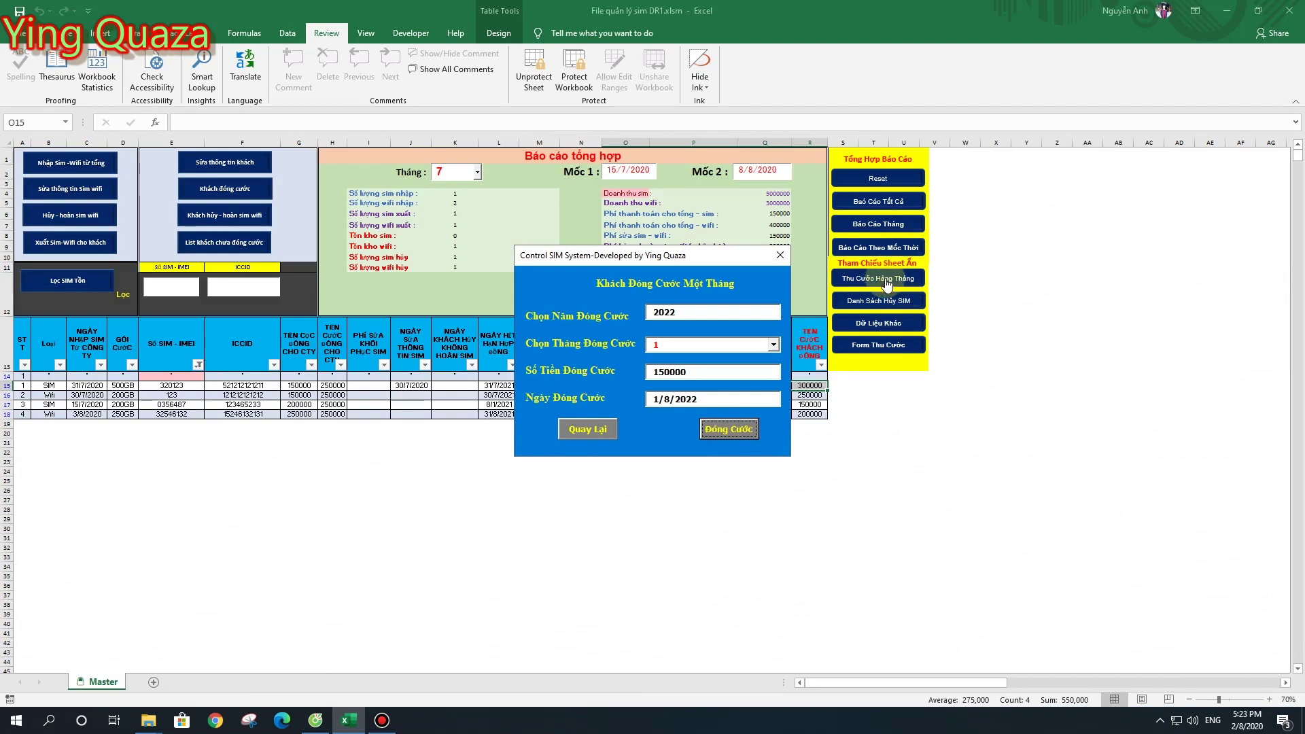
Show the monthly fee sheets, check the new payment row on sheet 2022, and close the payment forms
{"action": "left_click", "coordinate": [887, 285]}
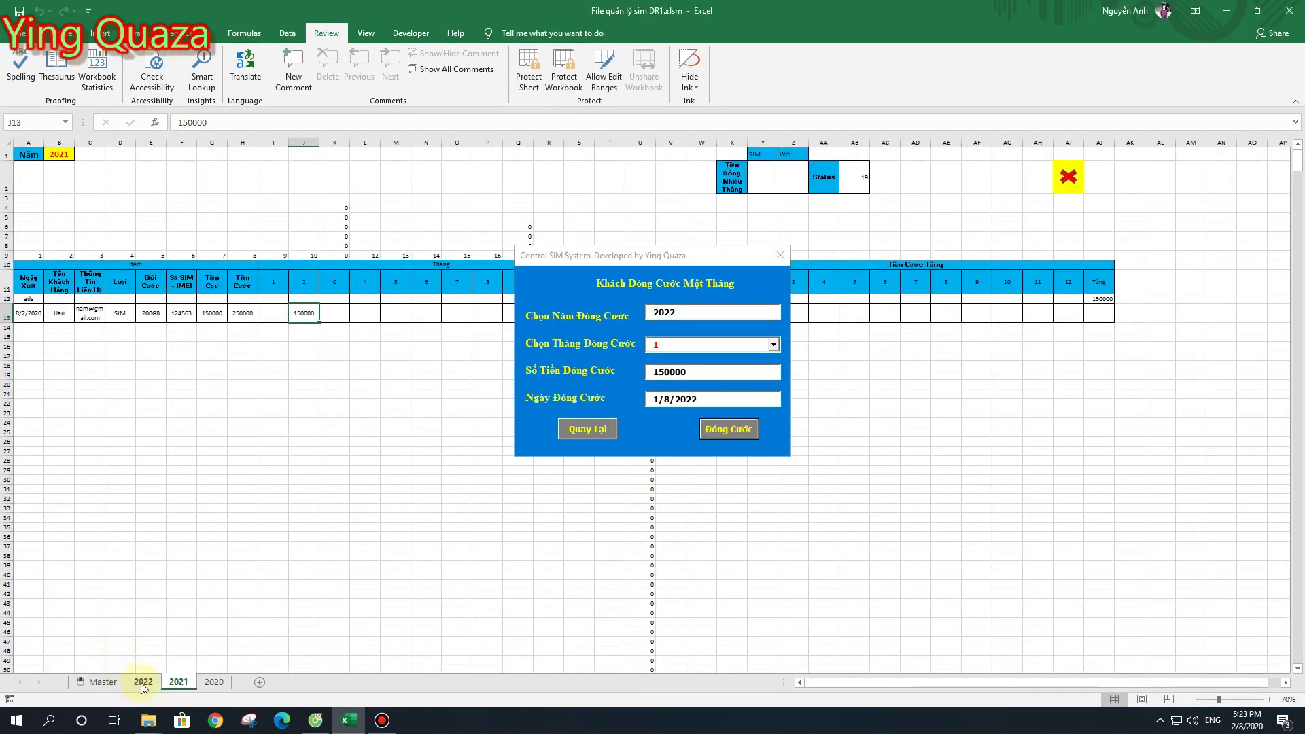
{"action": "left_click", "coordinate": [143, 682]}
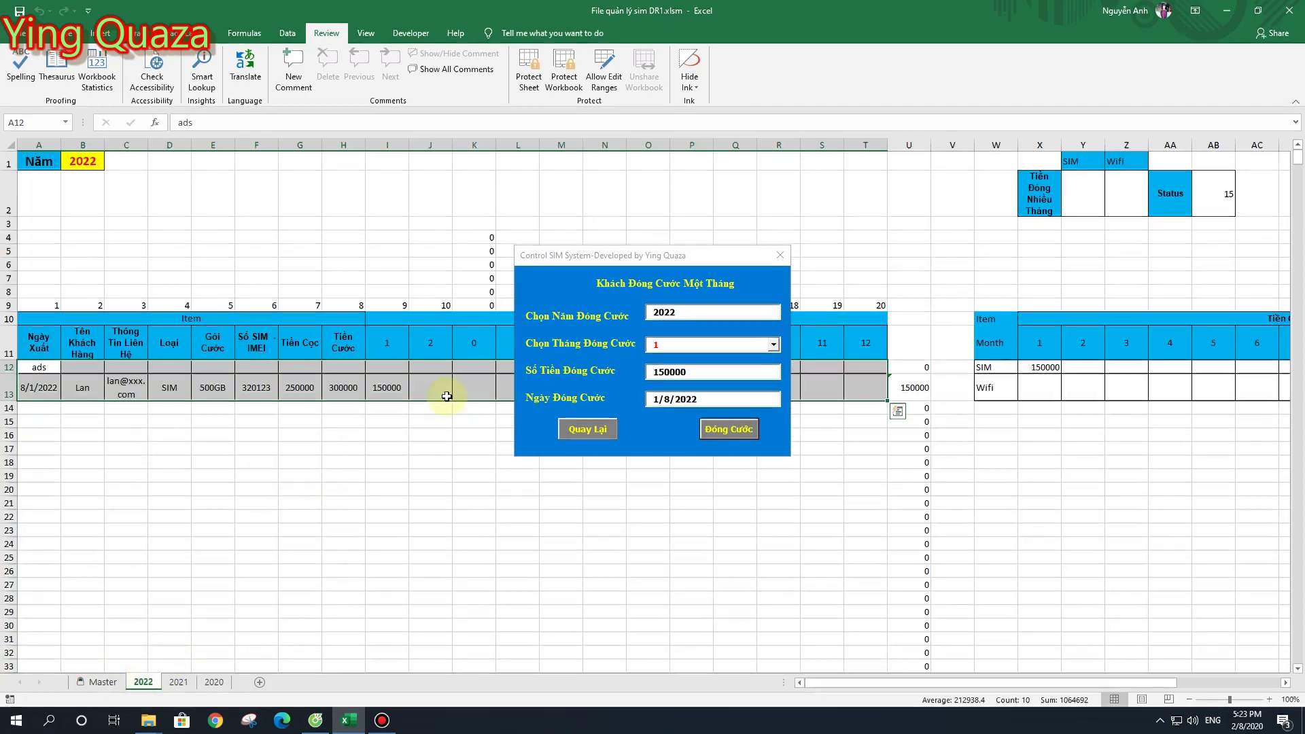
{"action": "left_click_drag", "start_coordinate": [581, 258], "coordinate": [808, 170]}
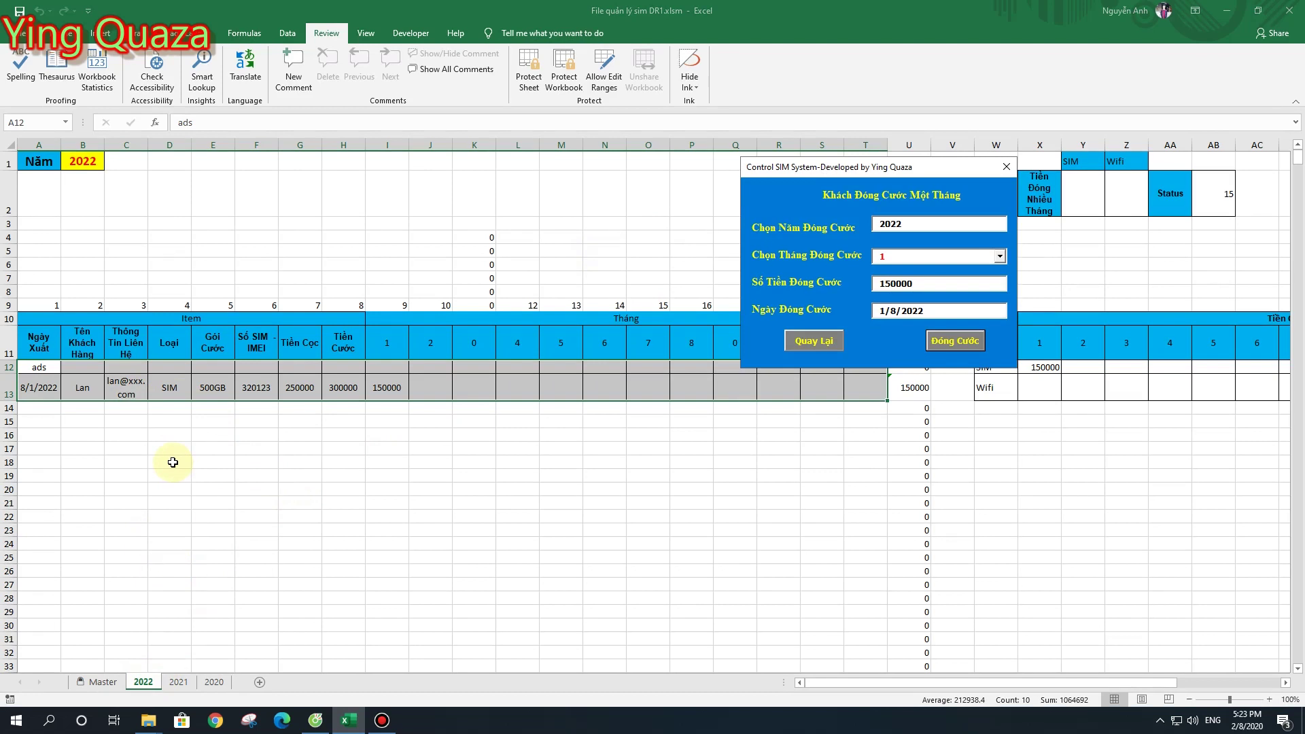
{"action": "left_click", "coordinate": [814, 341]}
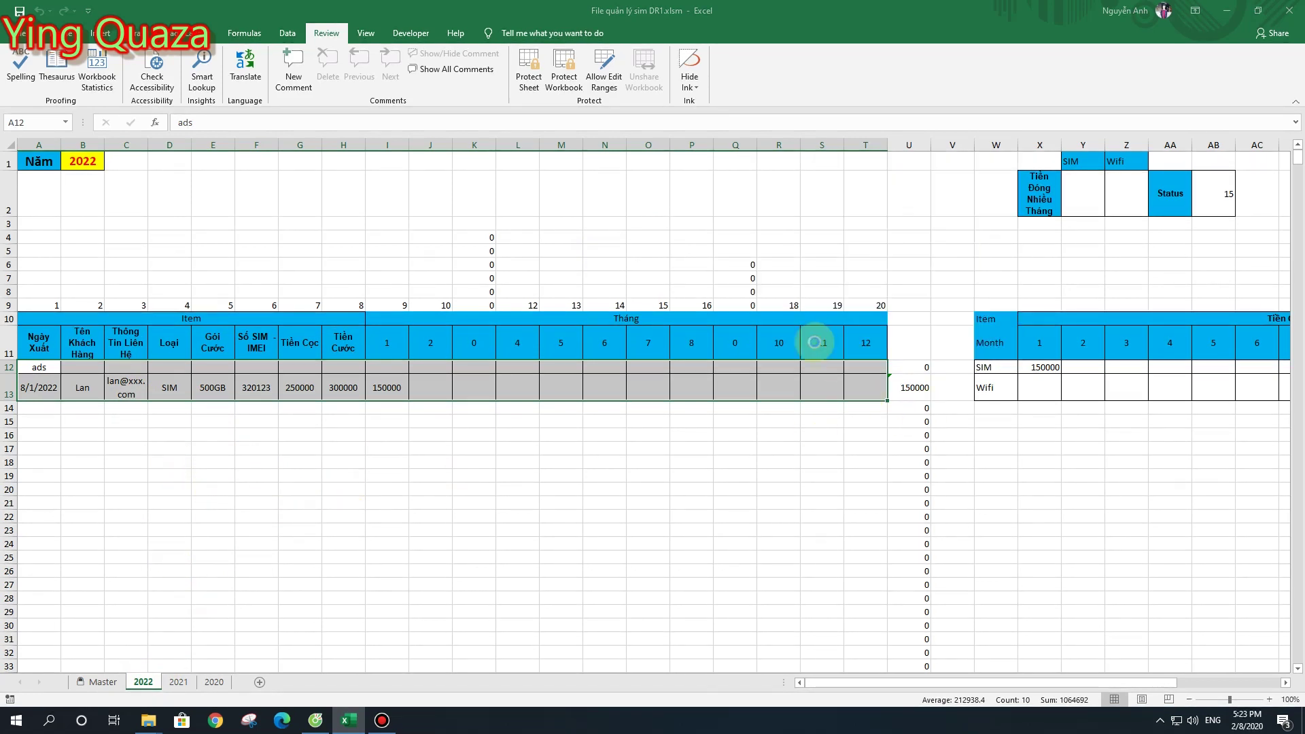
{"action": "left_click", "coordinate": [764, 211]}
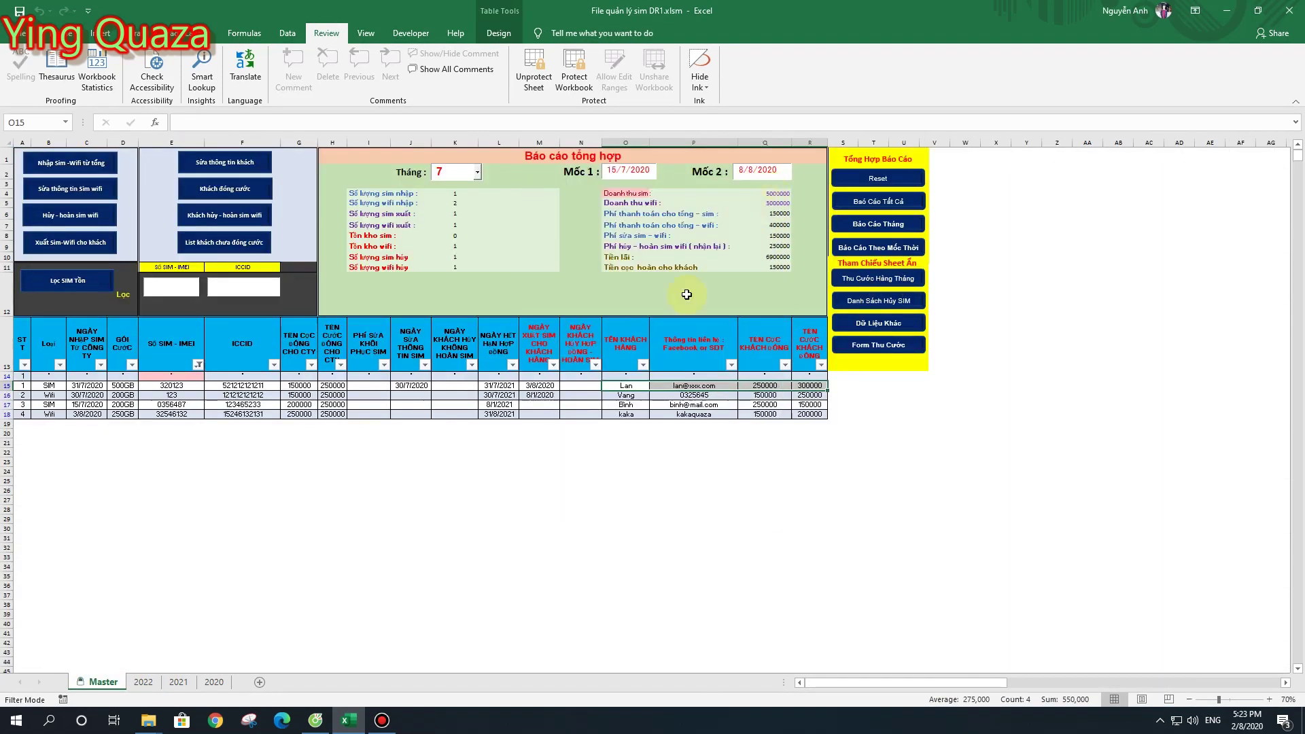
View the 2022 and 2020 fee sheets, hide the yearly sheets and return to the Master sheet
{"action": "left_click", "coordinate": [143, 683]}
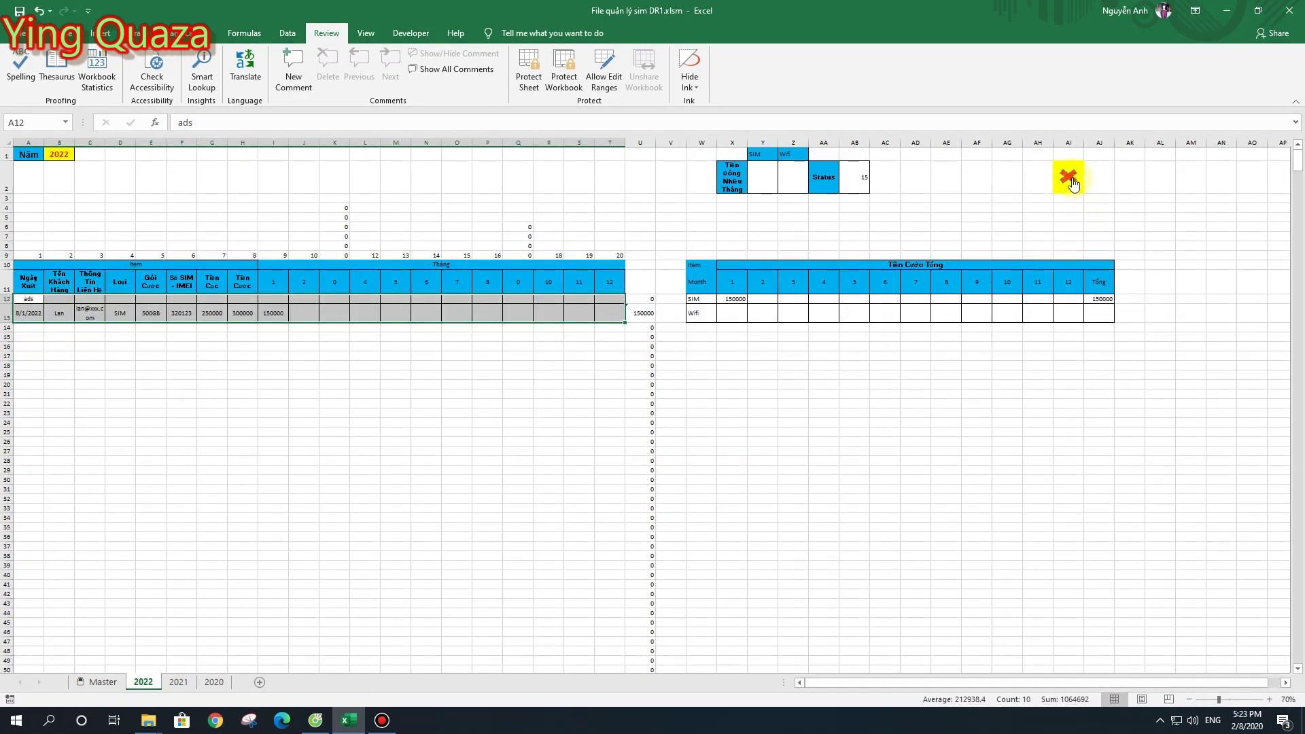
{"action": "left_click", "coordinate": [1076, 181]}
{"action": "left_click", "coordinate": [1072, 185]}
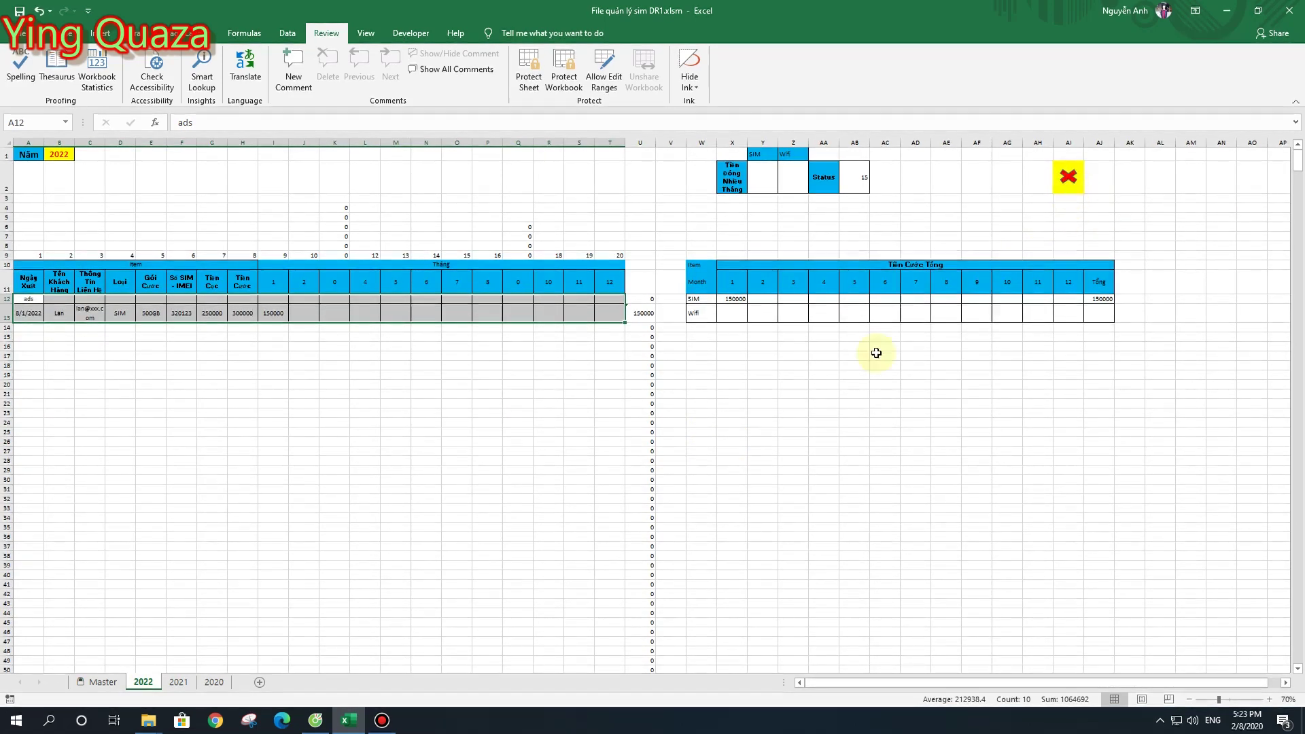
{"action": "left_click", "coordinate": [217, 685]}
{"action": "left_click", "coordinate": [1078, 180]}
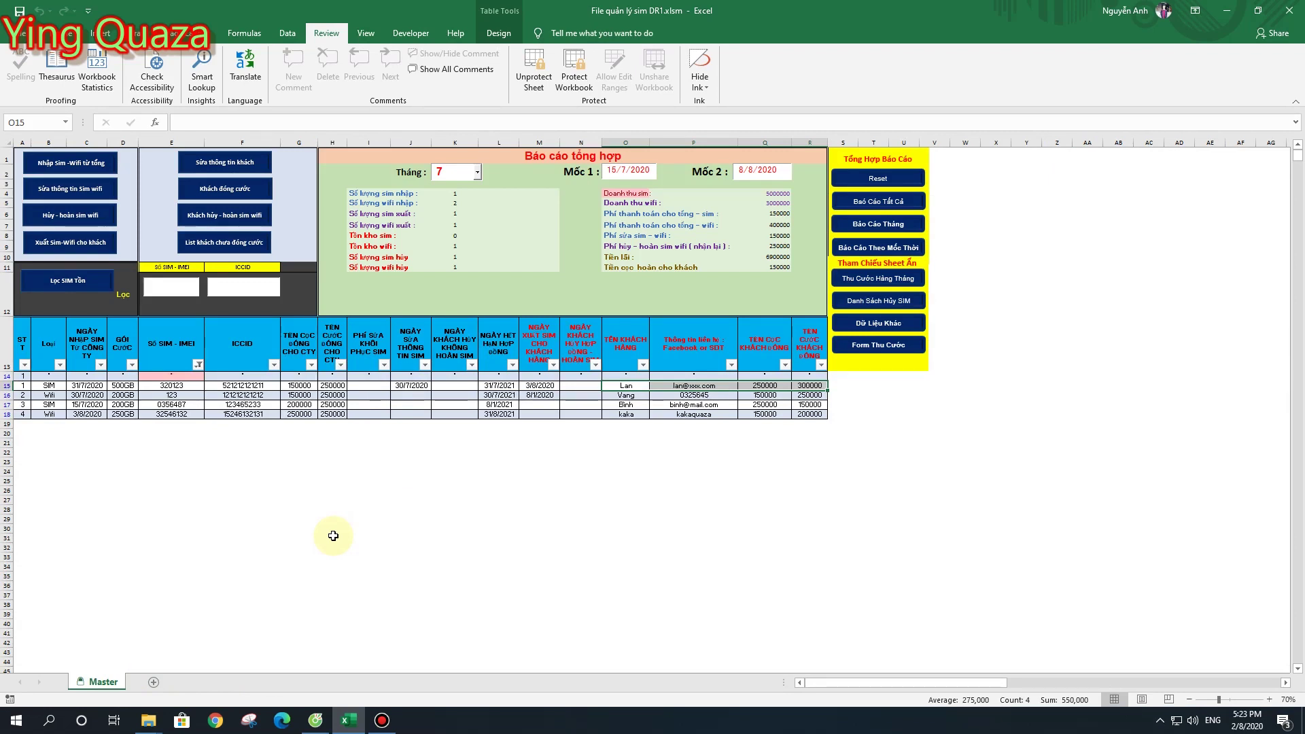
Look up the customer from the first table row by name for fee payment and open the multi-month payment form
{"action": "left_click", "coordinate": [216, 191]}
{"action": "left_click", "coordinate": [761, 326]}
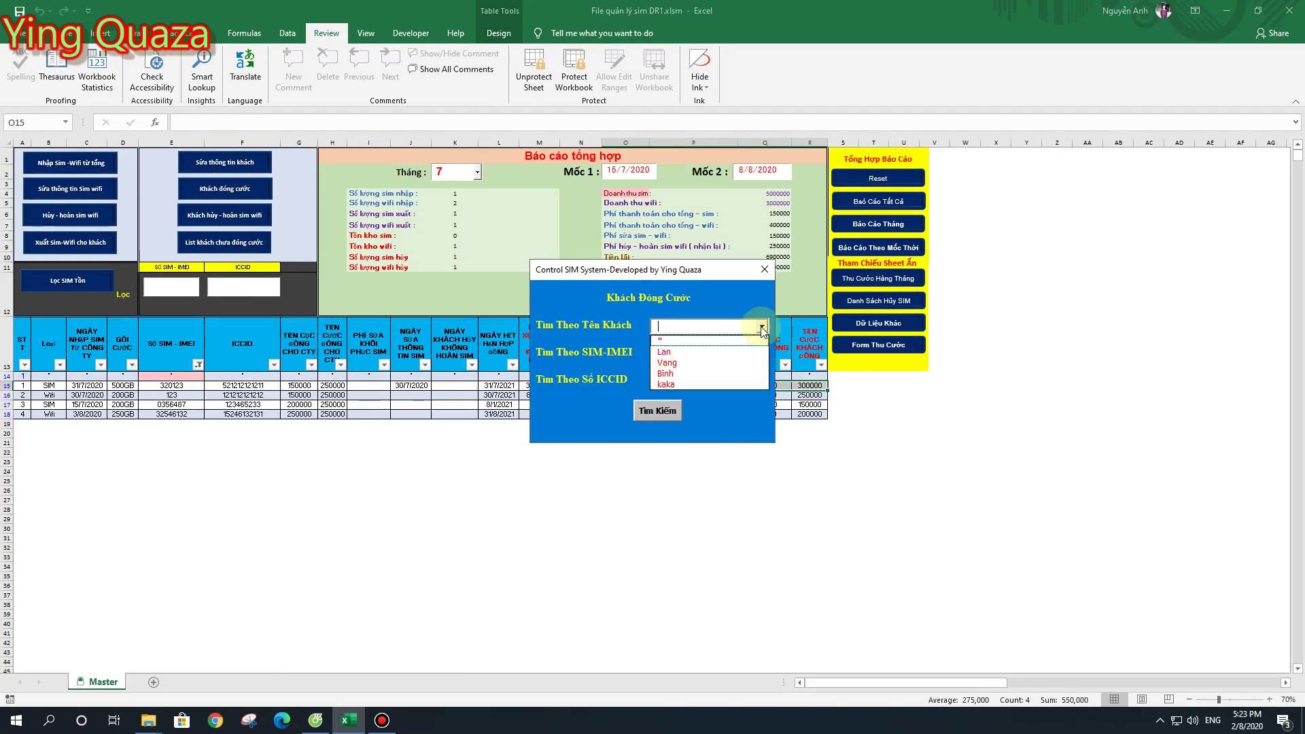
{"action": "left_click", "coordinate": [705, 350]}
{"action": "type", "text": "Lan"}
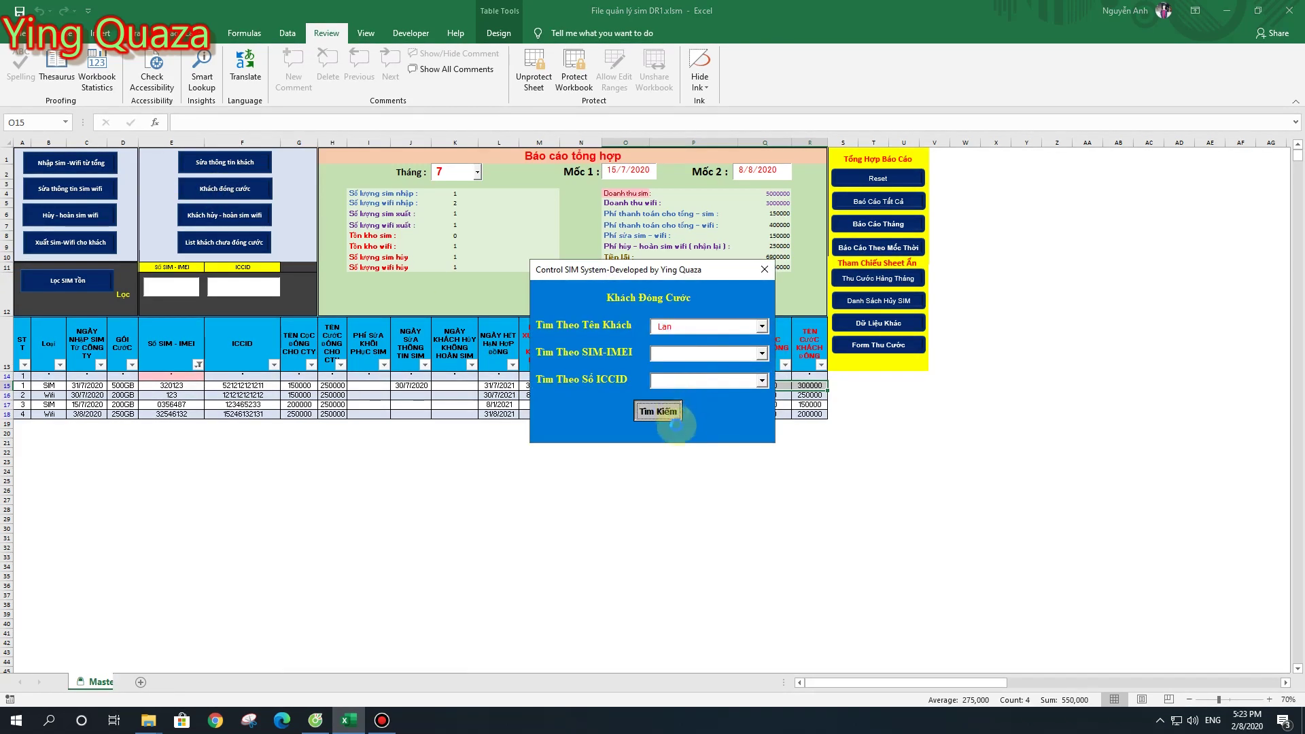
{"action": "left_click", "coordinate": [663, 410]}
{"action": "left_click", "coordinate": [704, 505]}
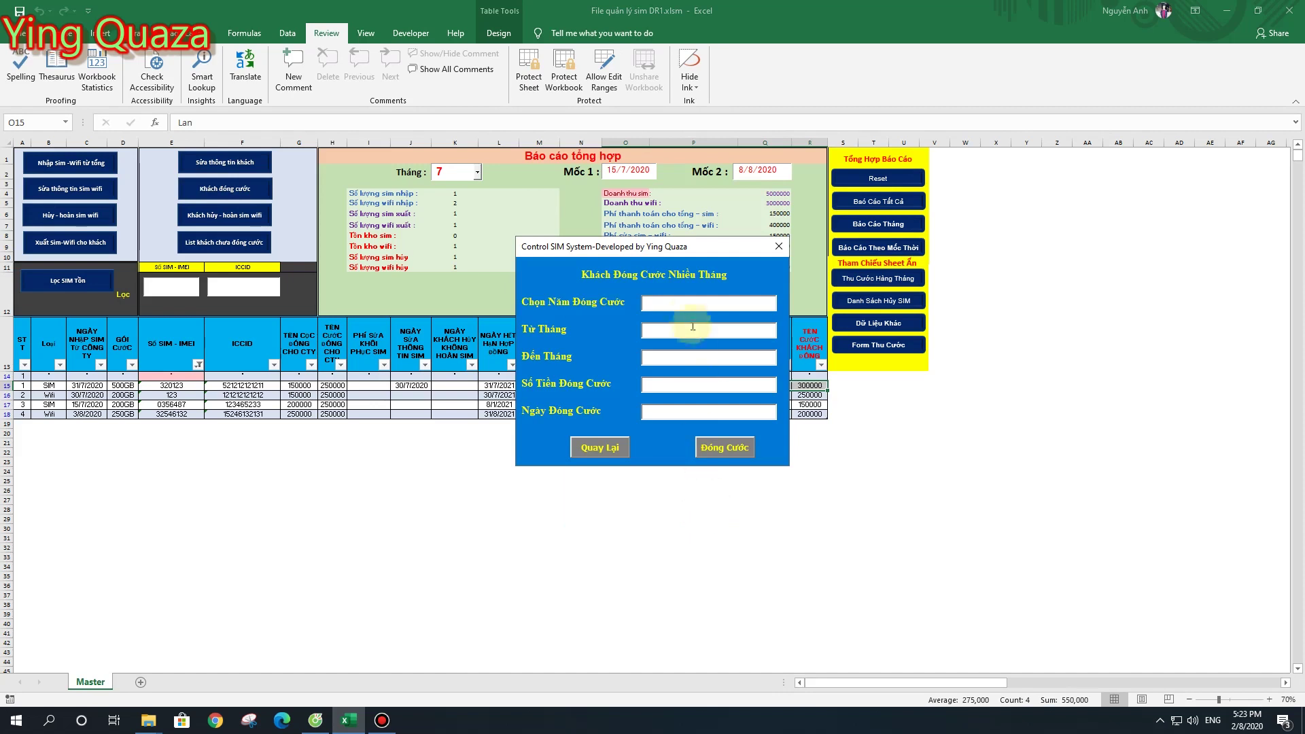
Record a multi-month fee payment for year 2020, months 8 to 12, with amount 5000000 and payment date 2/8/2020
{"action": "type", "text": "2020"}
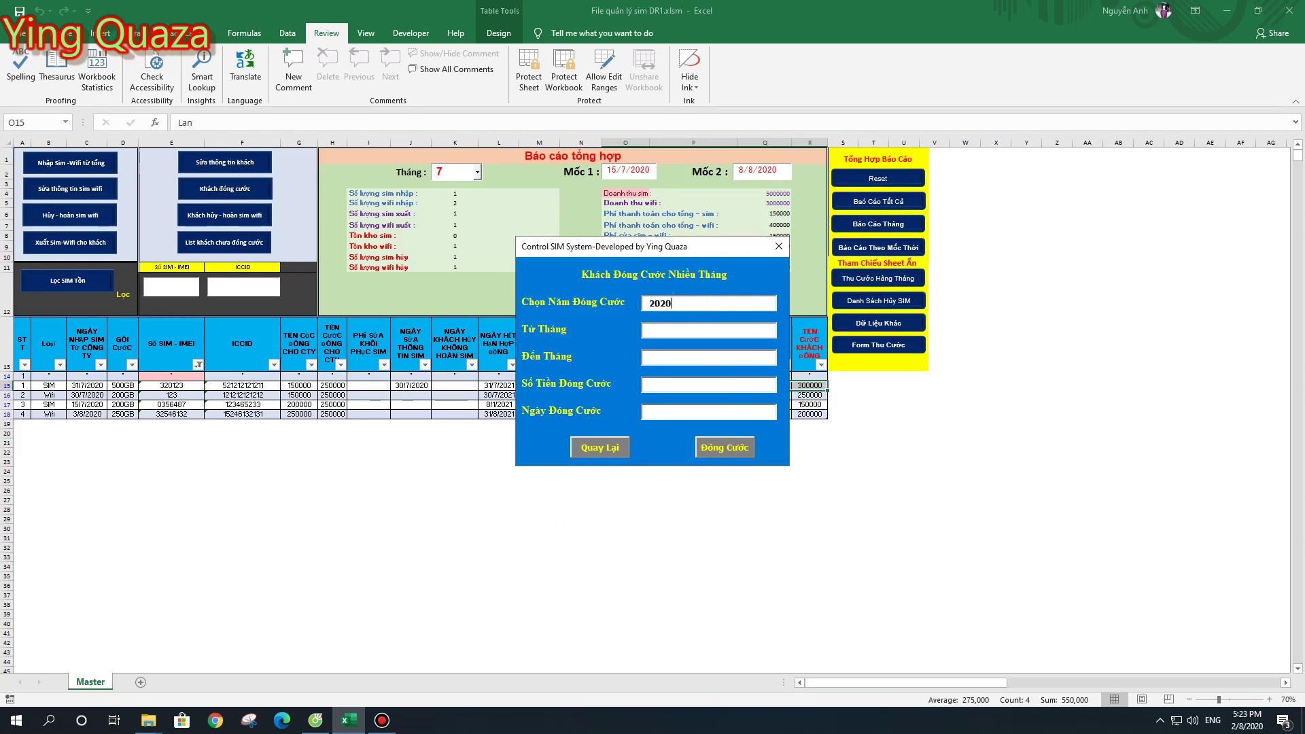
{"action": "left_click", "coordinate": [693, 330]}
{"action": "type", "text": "8"}
{"action": "left_click", "coordinate": [722, 361]}
{"action": "type", "text": "15"}
{"action": "left_click", "coordinate": [707, 389]}
{"action": "type", "text": "5000000"}
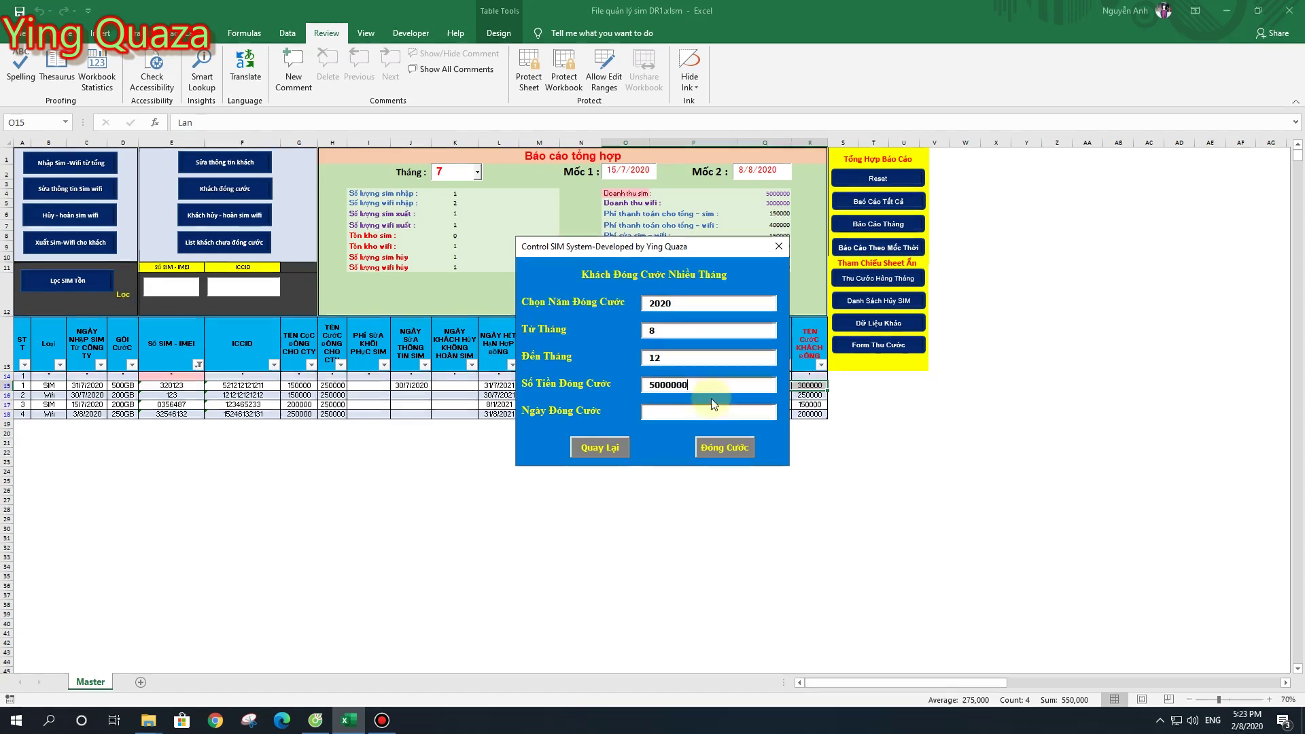
{"action": "type", "text": "2/8/2020"}
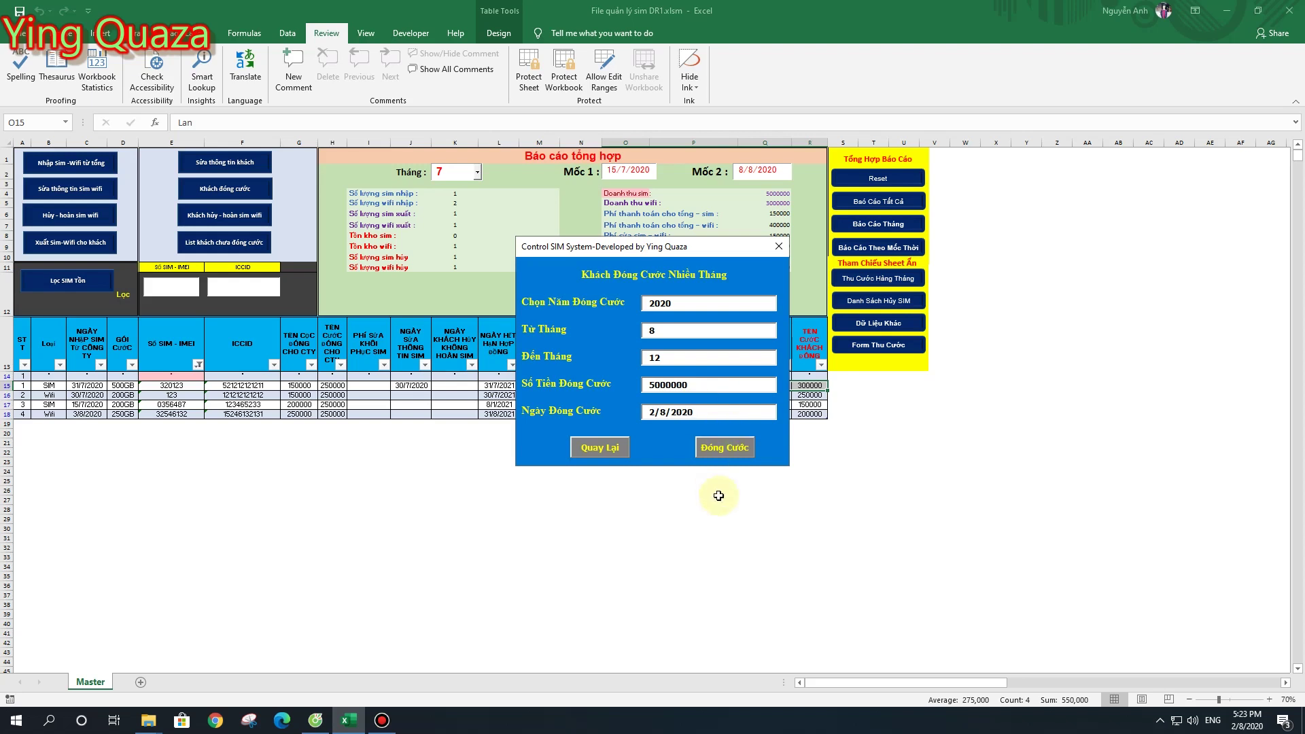
{"action": "left_click", "coordinate": [725, 448]}
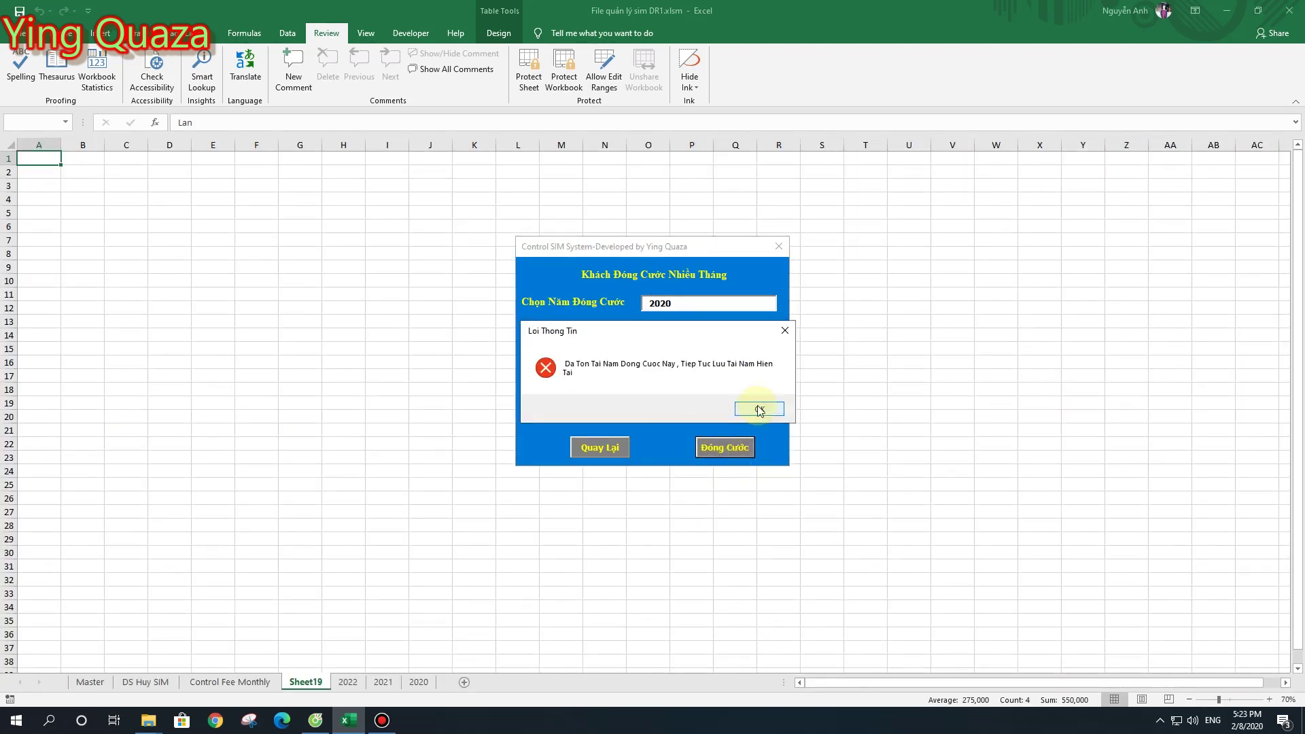
{"action": "left_click", "coordinate": [758, 408]}
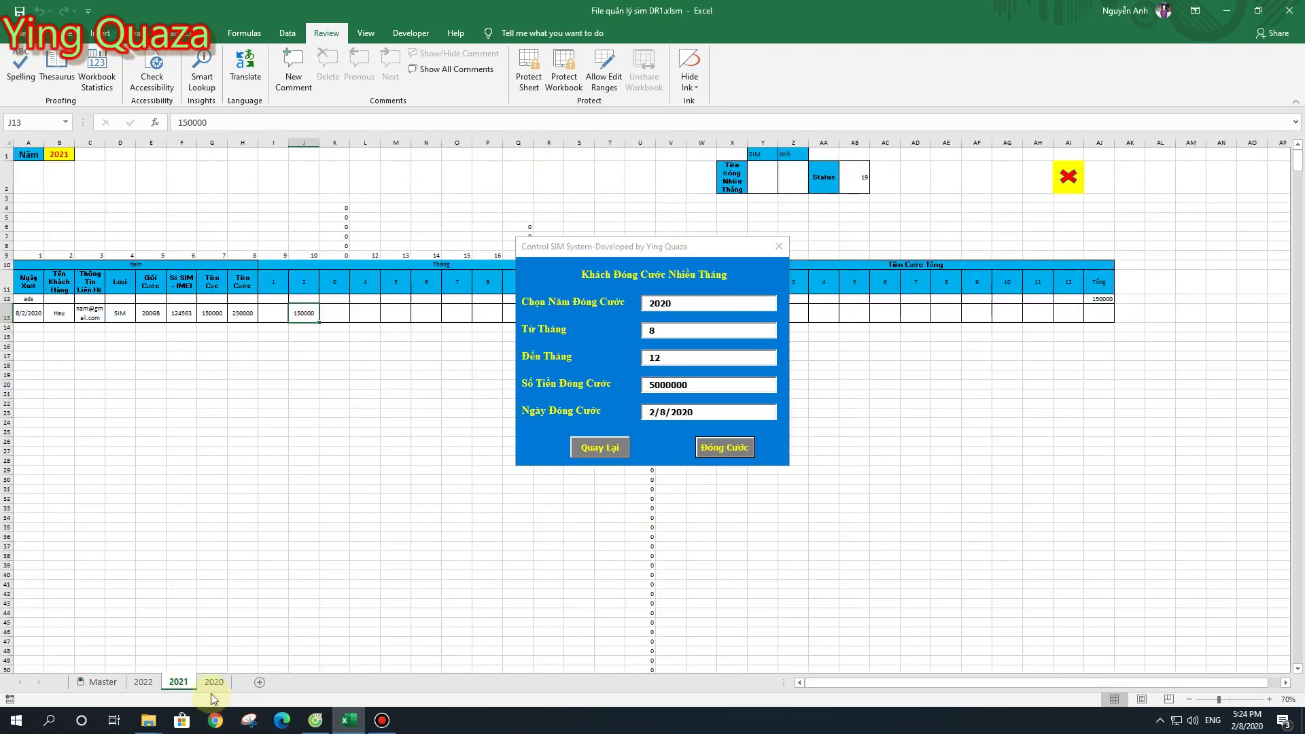
Check the new payments for months 8 to 12 on sheet 2020, return to the Master sheet and close the payment form
{"action": "left_click", "coordinate": [213, 685]}
{"action": "left_click_drag", "start_coordinate": [697, 246], "coordinate": [1115, 314]}
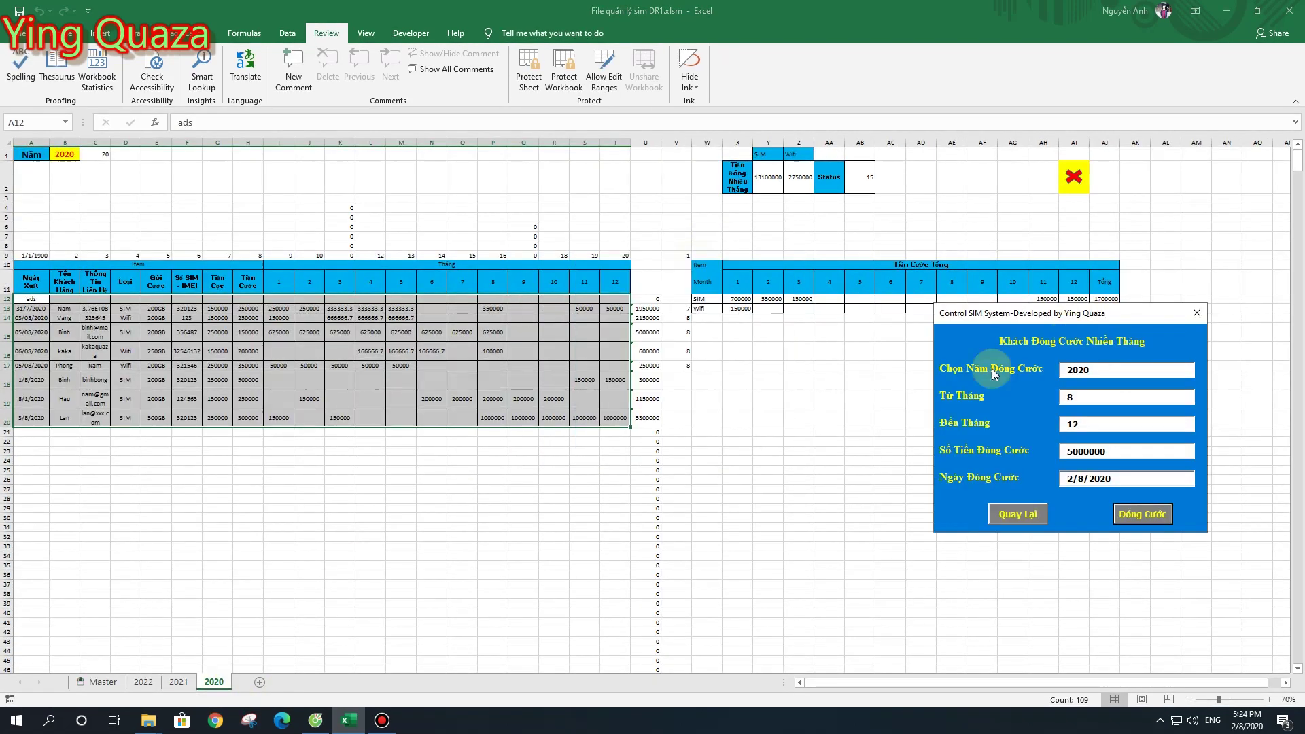
{"action": "left_click_drag", "start_coordinate": [494, 419], "coordinate": [614, 417]}
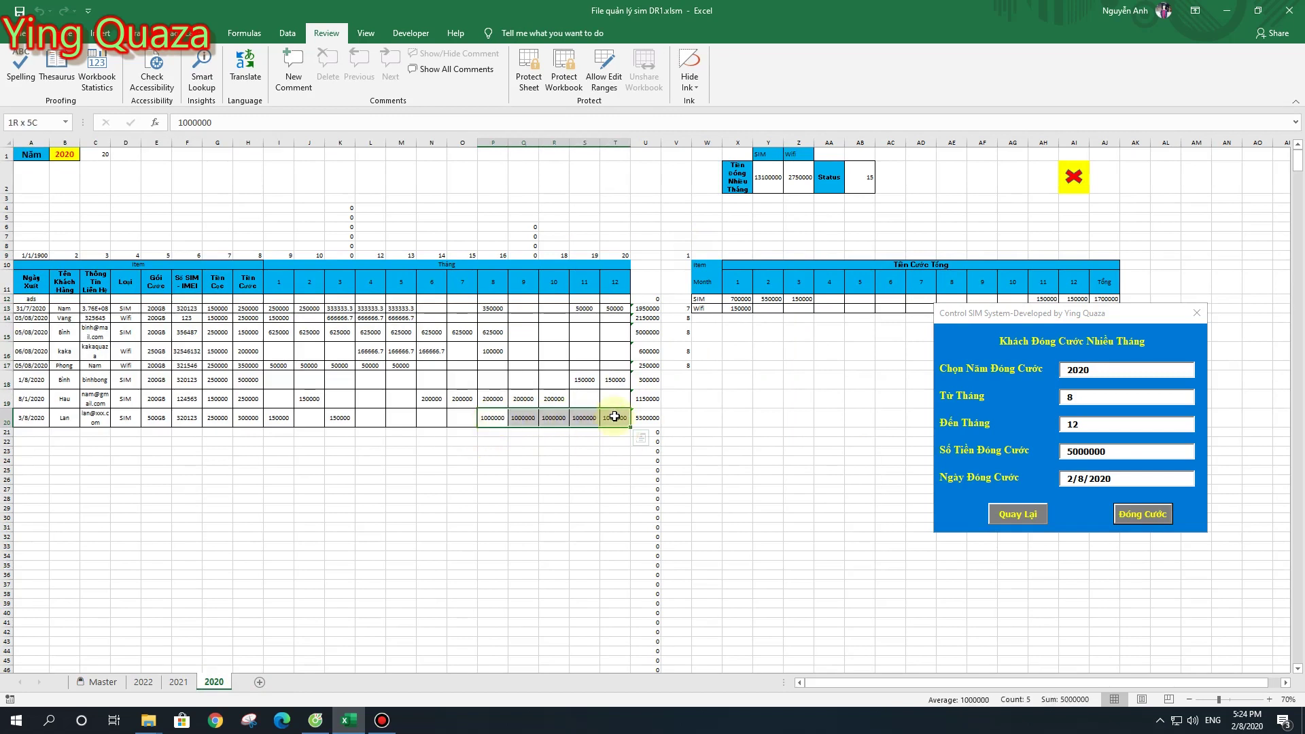
{"action": "left_click", "coordinate": [997, 516]}
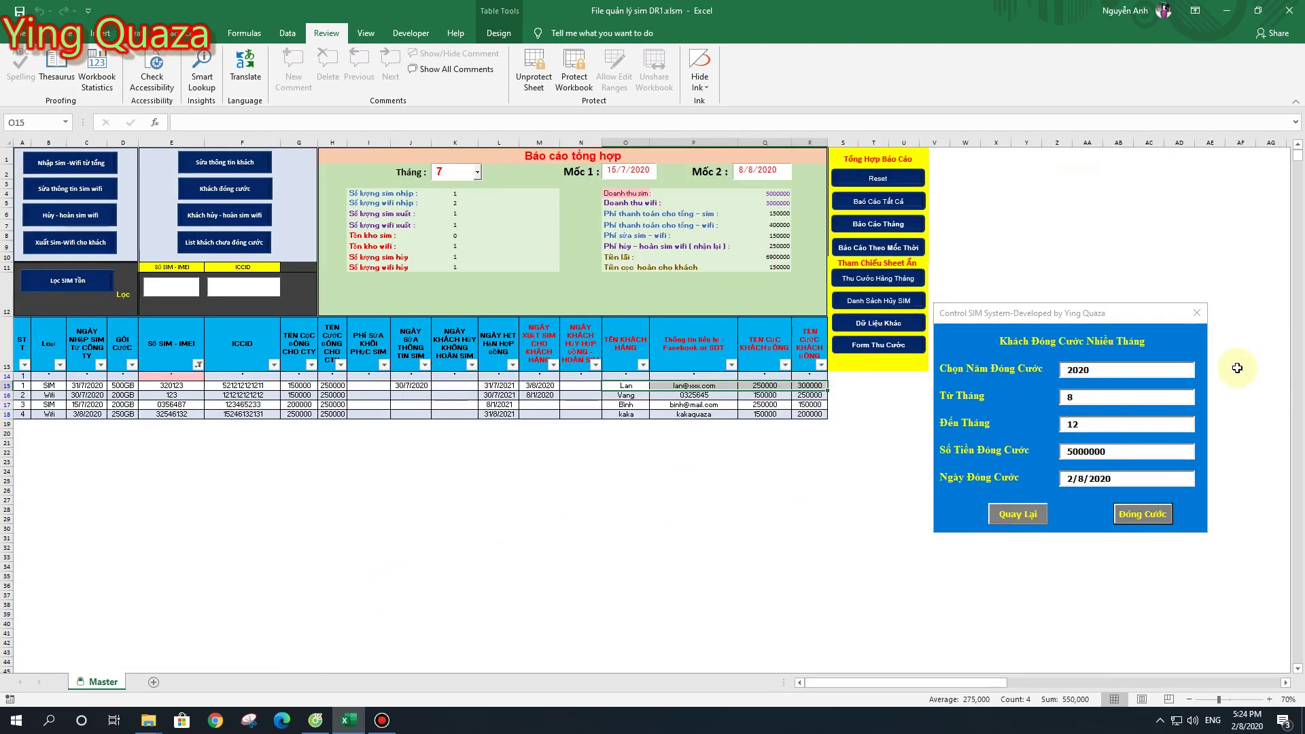
{"action": "mouse_move", "coordinate": [1135, 312]}
{"action": "left_mouse_down"}
{"action": "mouse_move", "coordinate": [915, 292]}
{"action": "mouse_move", "coordinate": [648, 337]}
{"action": "left_mouse_up"}
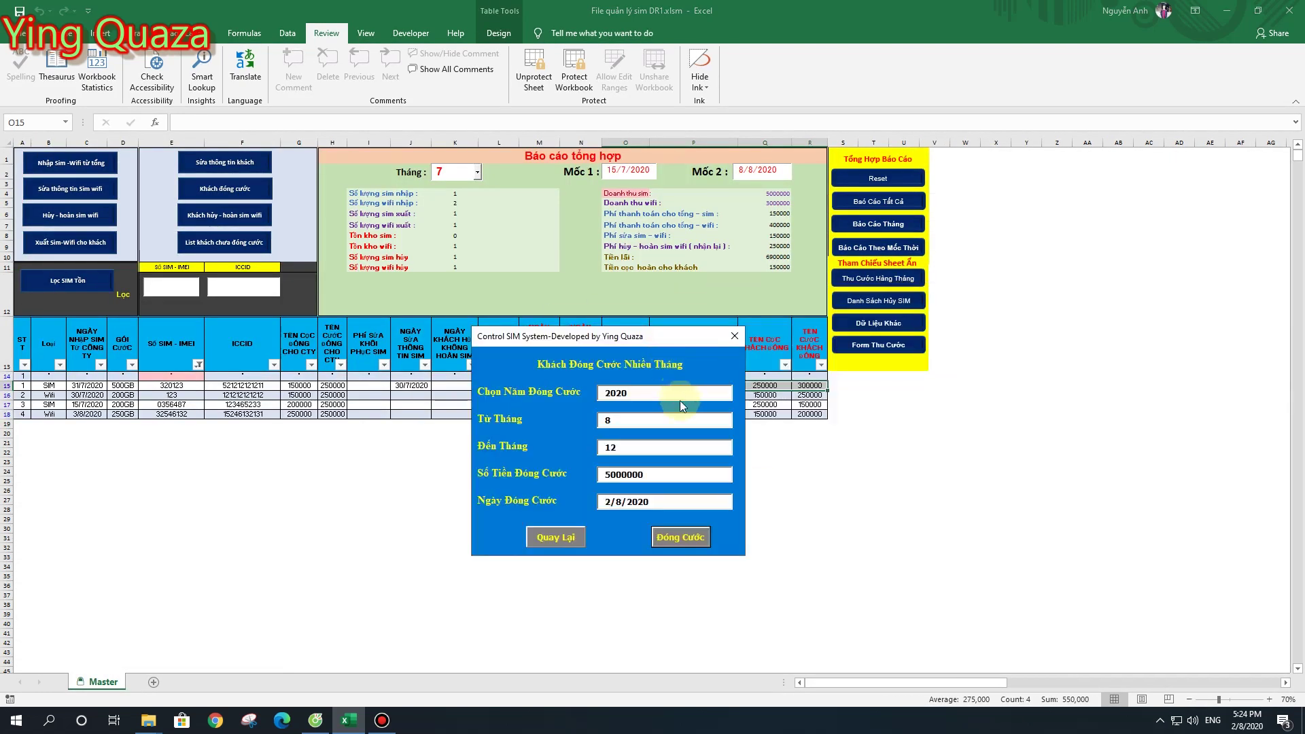
{"action": "left_click", "coordinate": [734, 336]}
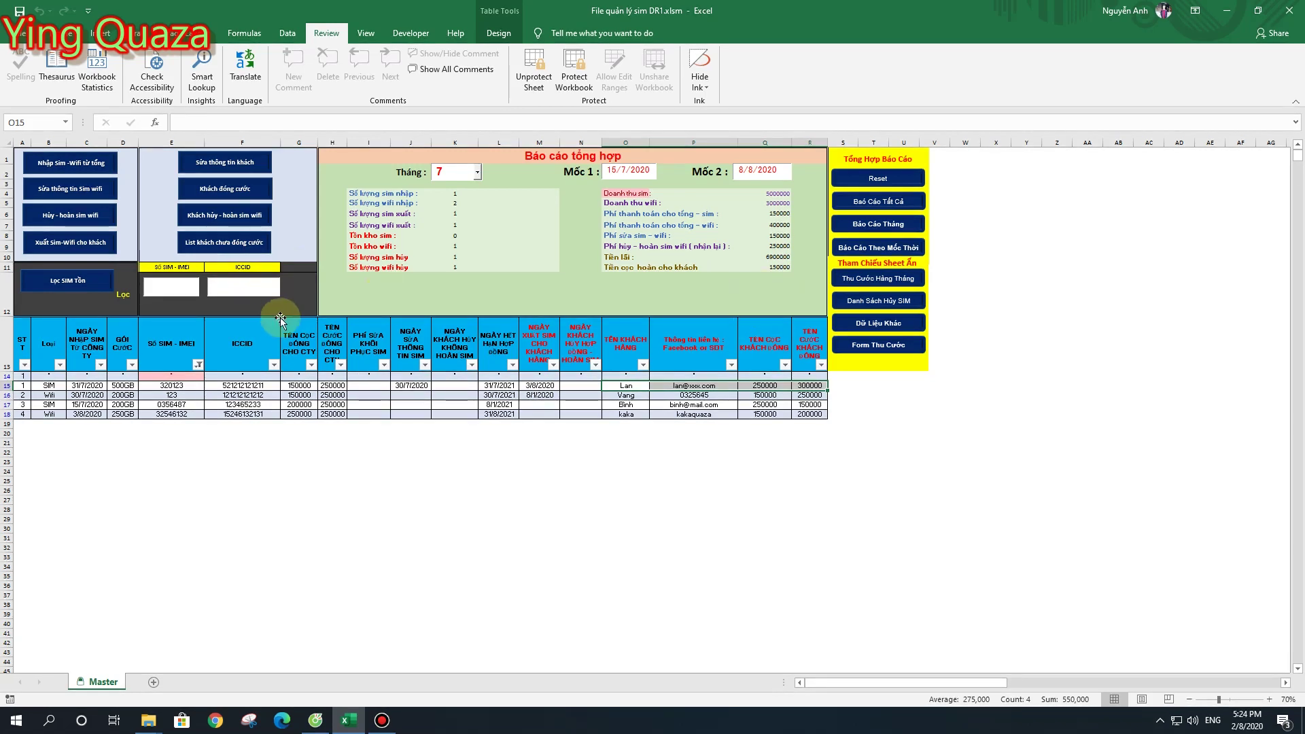
List the customers who have not paid their fees for year 2020, month 2
{"action": "left_click", "coordinate": [242, 249]}
{"action": "type", "text": "2020"}
{"action": "left_click", "coordinate": [868, 244]}
{"action": "left_click", "coordinate": [836, 262]}
{"action": "left_click", "coordinate": [849, 505]}
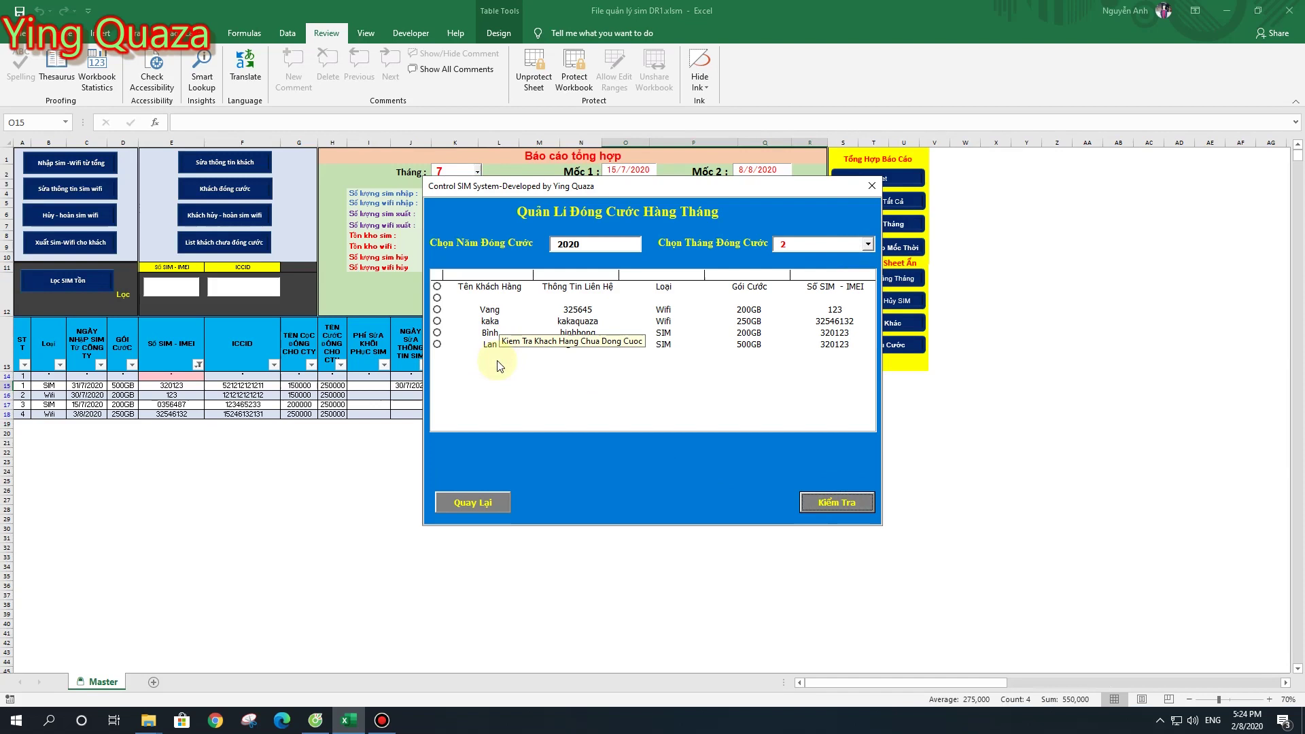
Show the yearly fee sheets and compare the unpaid customer list with the empty month 2 cells on sheet 2020
{"action": "left_click", "coordinate": [404, 603]}
{"action": "left_click", "coordinate": [935, 254]}
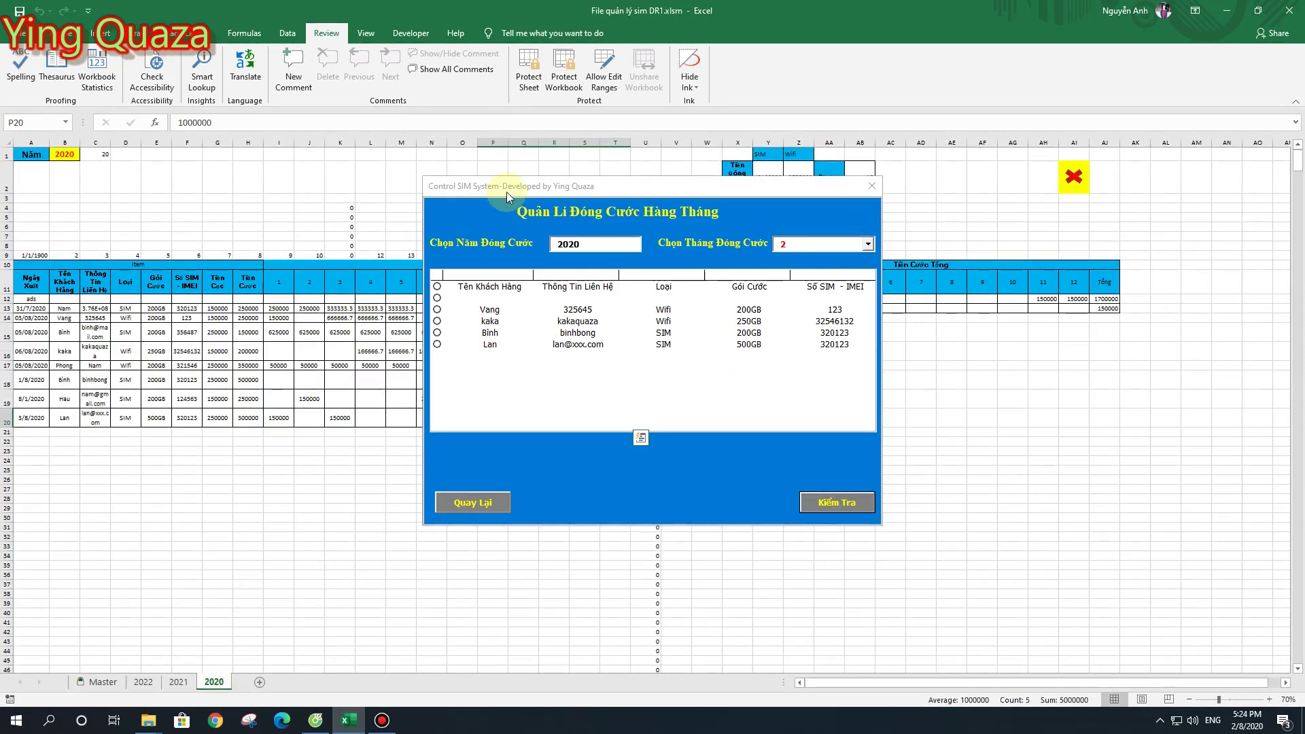
{"action": "left_click_drag", "start_coordinate": [507, 192], "coordinate": [681, 202]}
{"action": "left_click", "coordinate": [314, 319]}
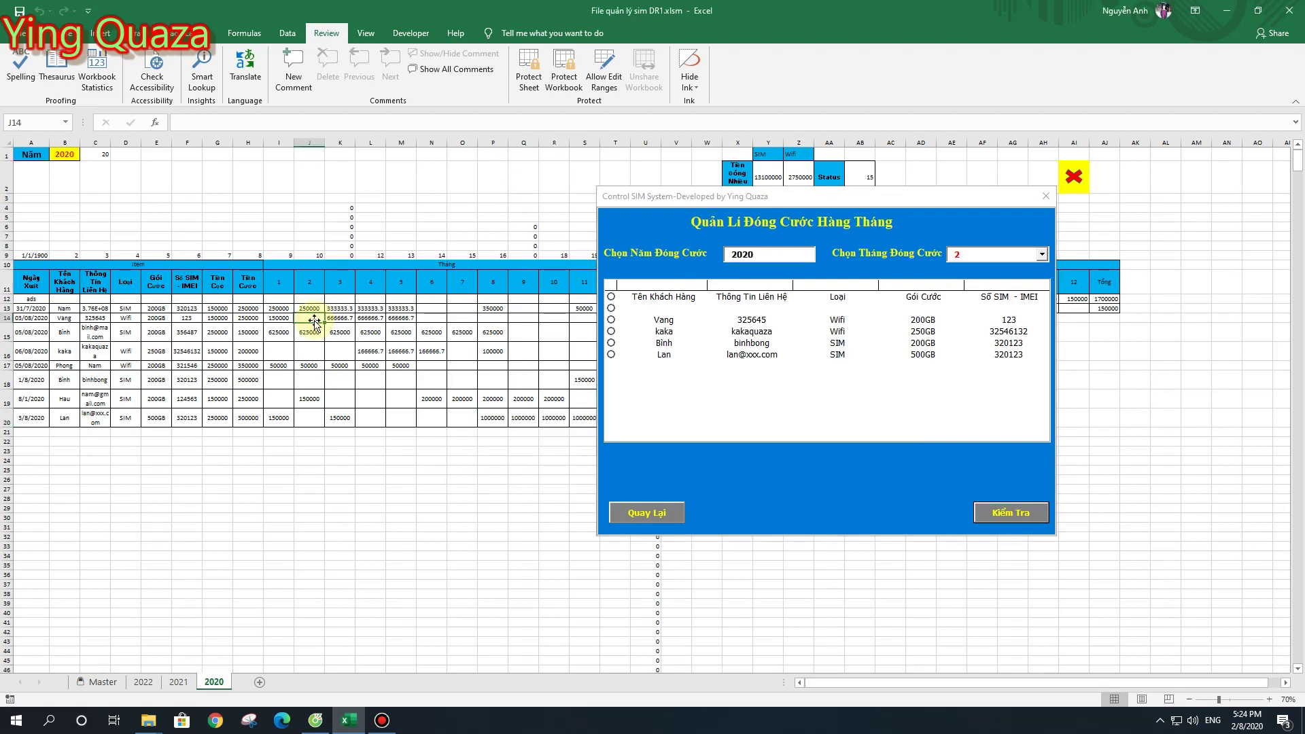
{"action": "left_click", "coordinate": [309, 348]}
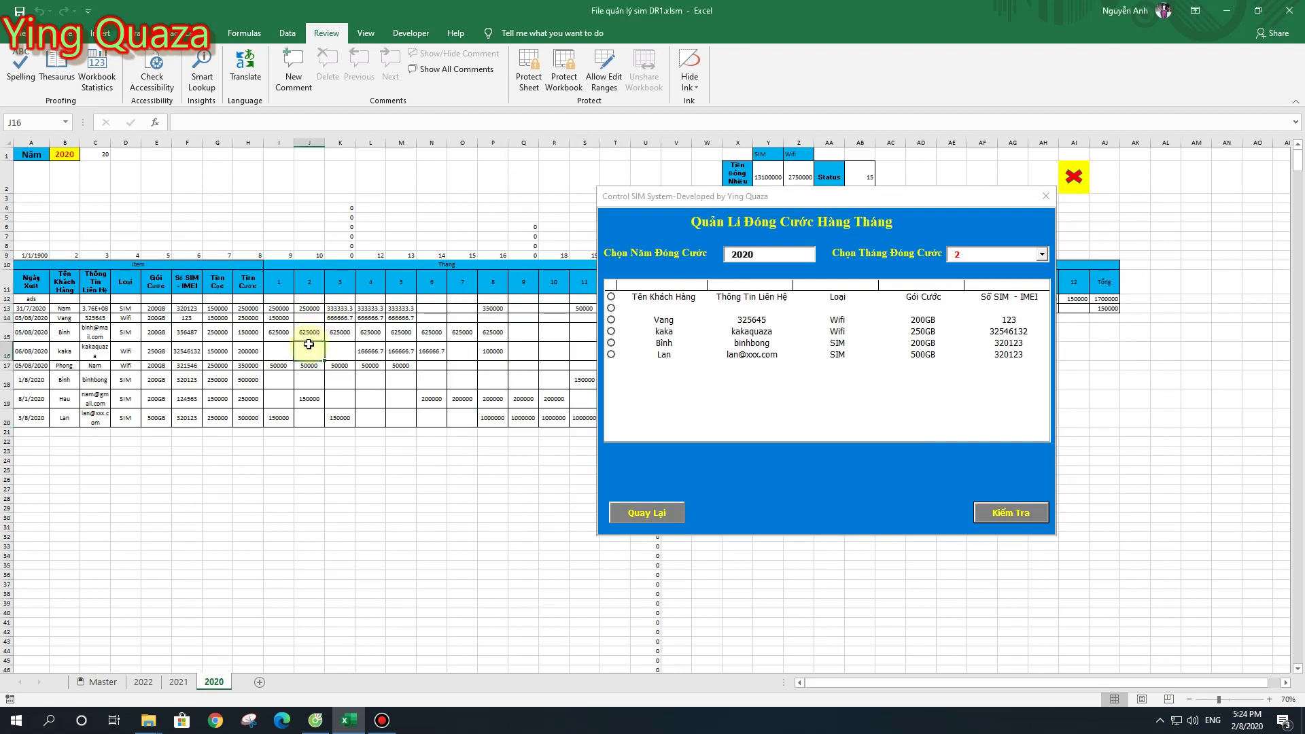
{"action": "left_click", "coordinate": [310, 379]}
{"action": "left_click", "coordinate": [309, 418]}
{"action": "left_click_drag", "start_coordinate": [657, 323], "coordinate": [664, 344]}
Close the unpaid customers form and hide the yearly fee sheets to return to the Master sheet
{"action": "left_click", "coordinate": [652, 514]}
{"action": "left_click", "coordinate": [1047, 196]}
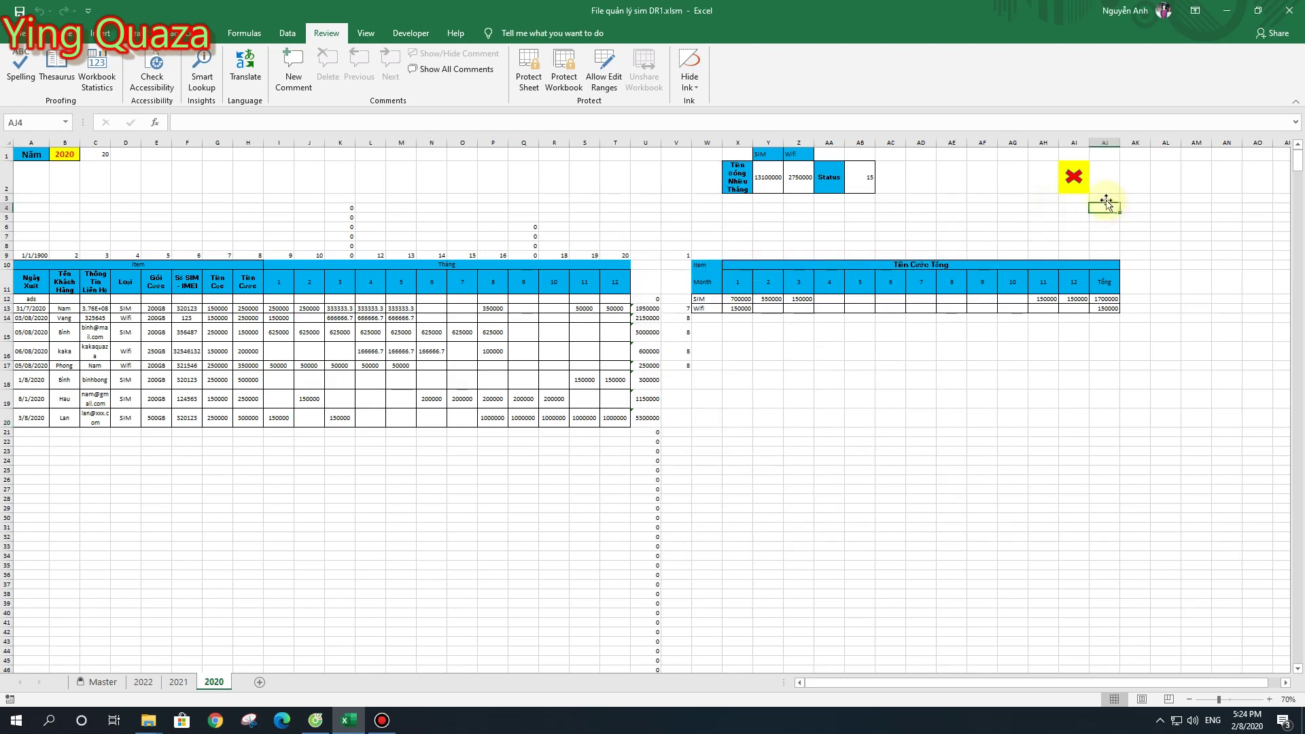
{"action": "left_click", "coordinate": [982, 198]}
{"action": "left_click", "coordinate": [1066, 178]}
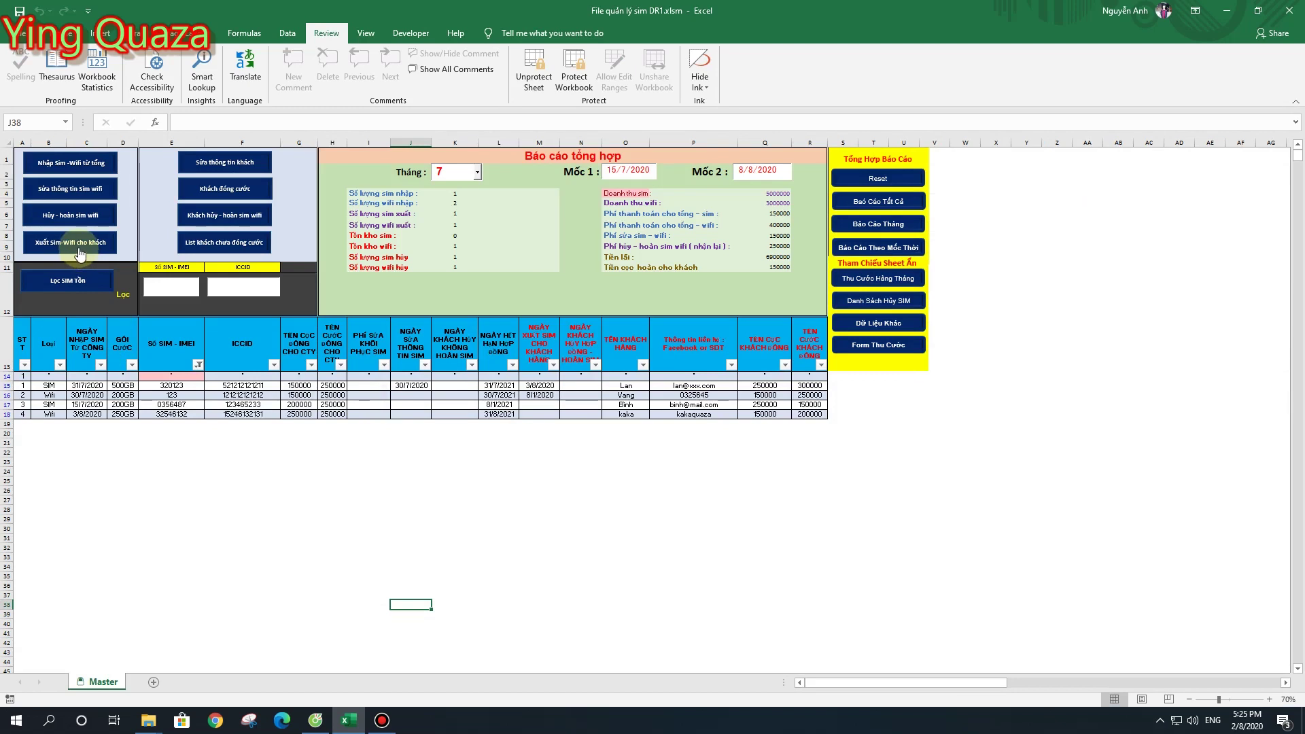
Filter the Master table by SIM-IMEI containing 123, and clear the filter again
{"action": "left_click", "coordinate": [166, 289]}
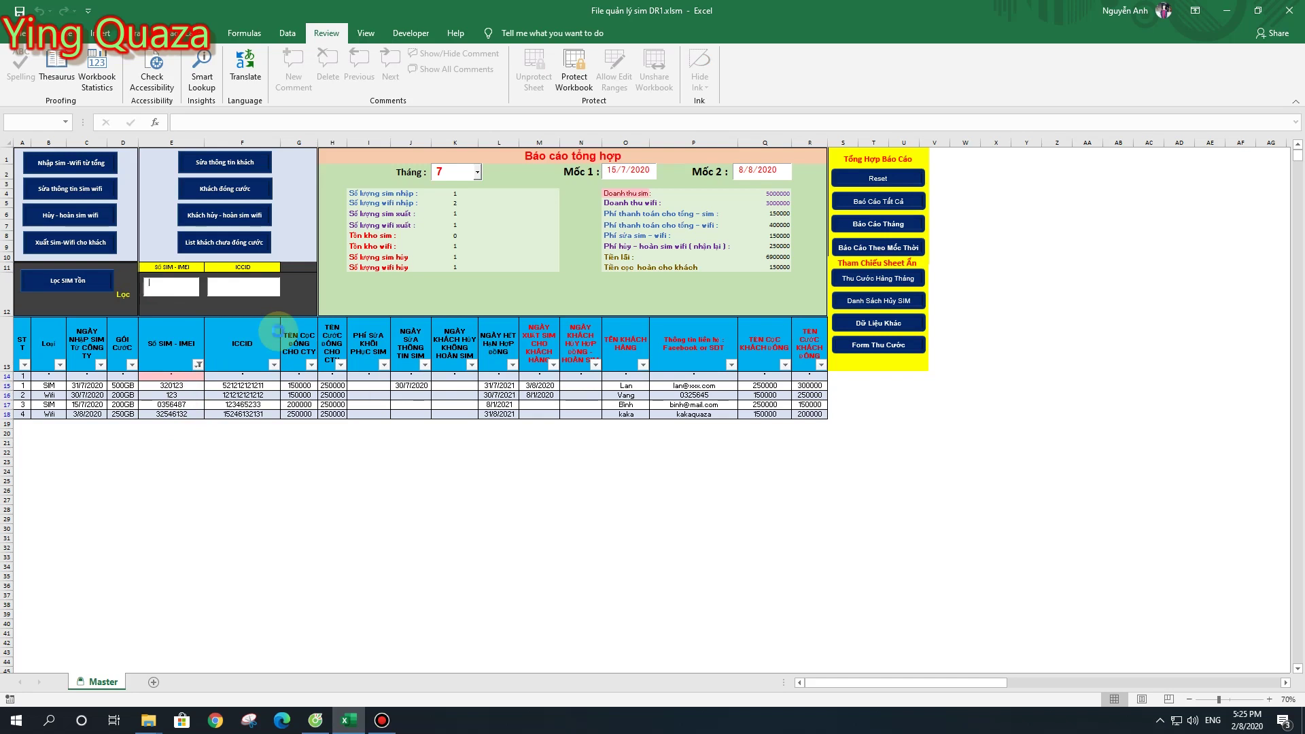
{"action": "type", "text": "123"}
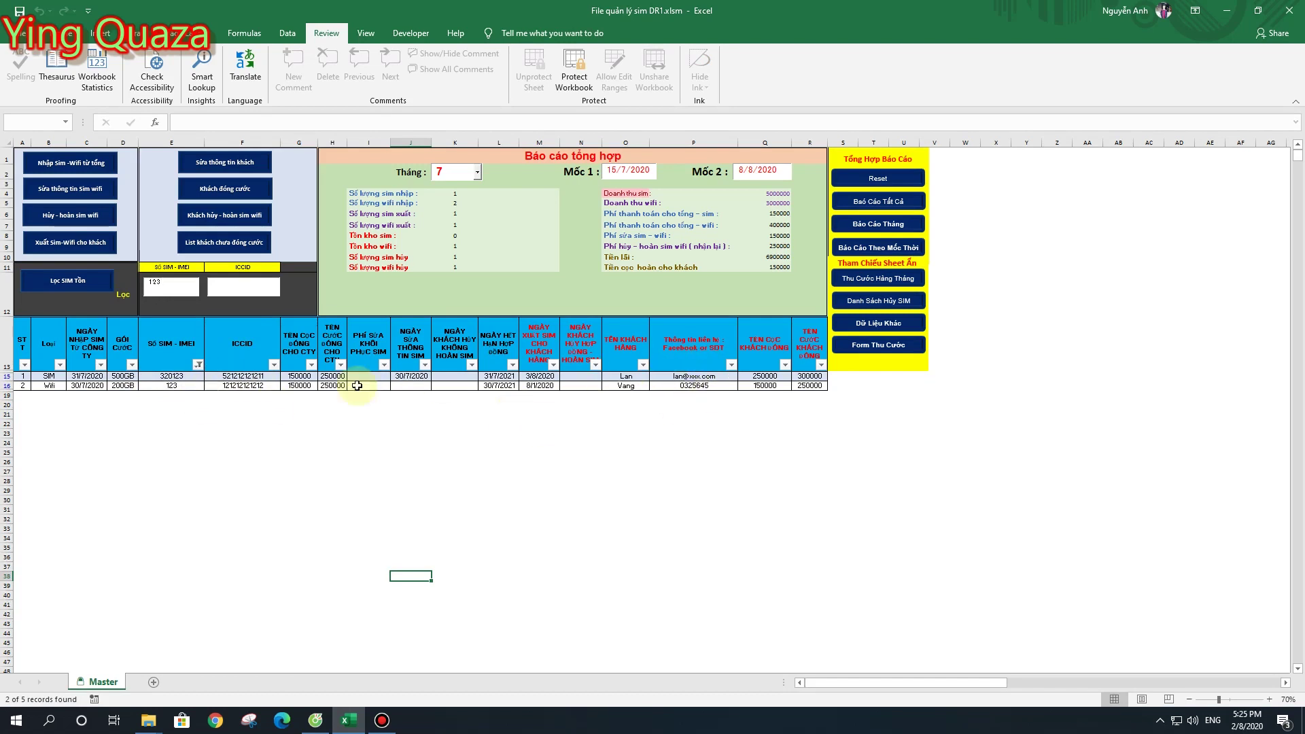
{"action": "left_click", "coordinate": [210, 311]}
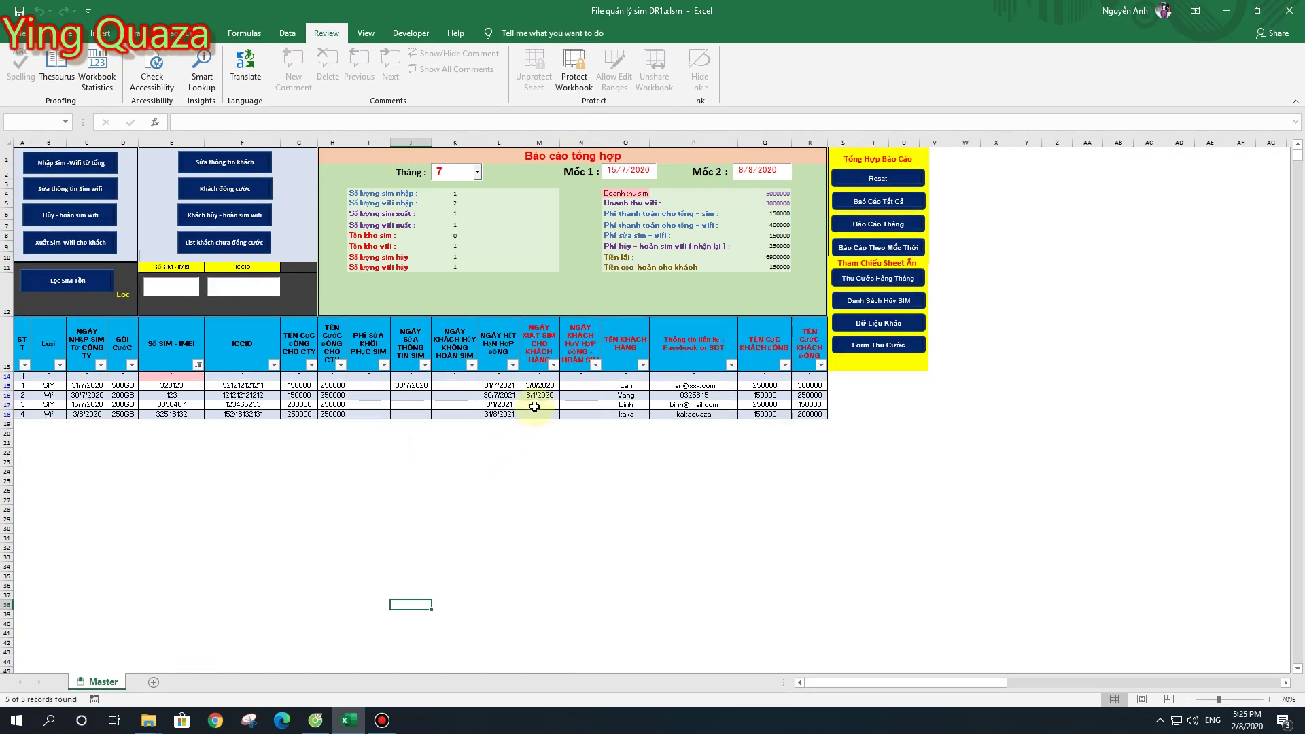
Check the rows without an issue date against the list of SIMs still in stock, and close the stock form
{"action": "left_click_drag", "start_coordinate": [536, 405], "coordinate": [539, 416]}
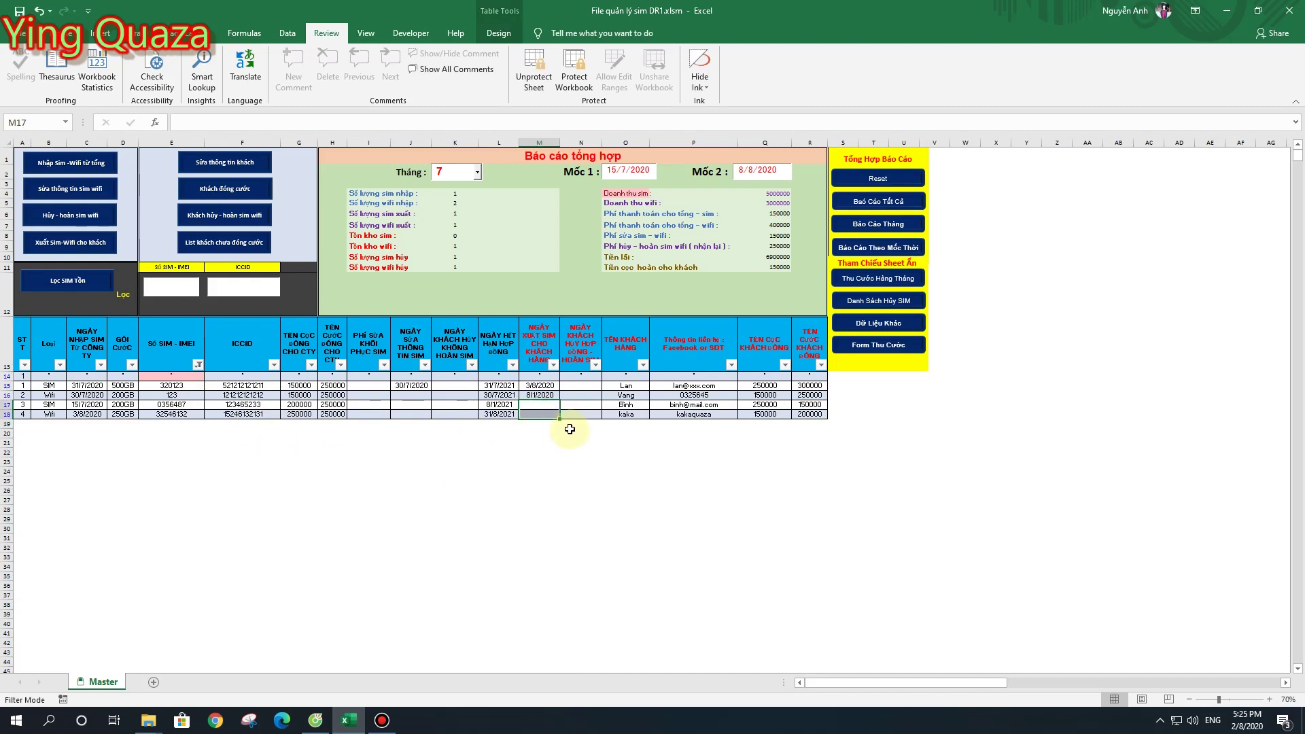
{"action": "left_click", "coordinate": [83, 284]}
{"action": "left_click", "coordinate": [831, 483]}
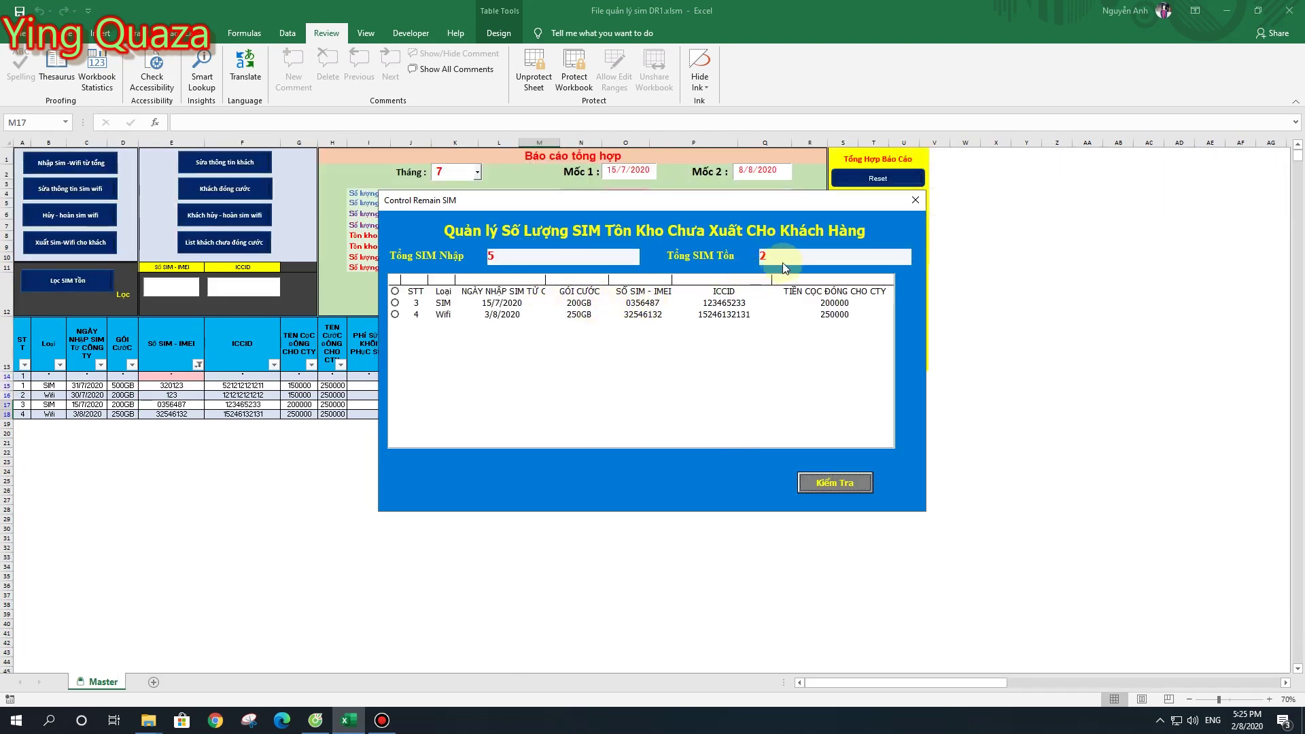
{"action": "left_click", "coordinate": [520, 304]}
{"action": "left_click_drag", "start_coordinate": [537, 206], "coordinate": [933, 212]}
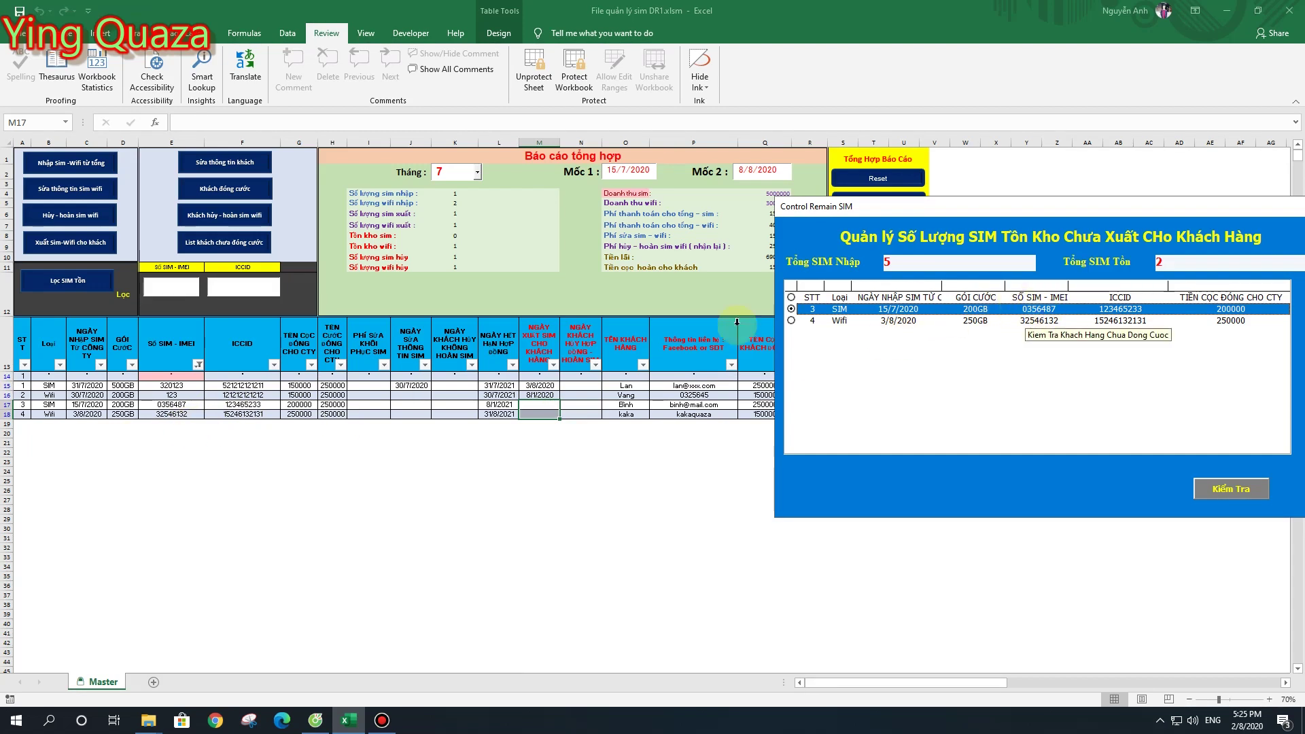
{"action": "left_click_drag", "start_coordinate": [912, 210], "coordinate": [246, 232]}
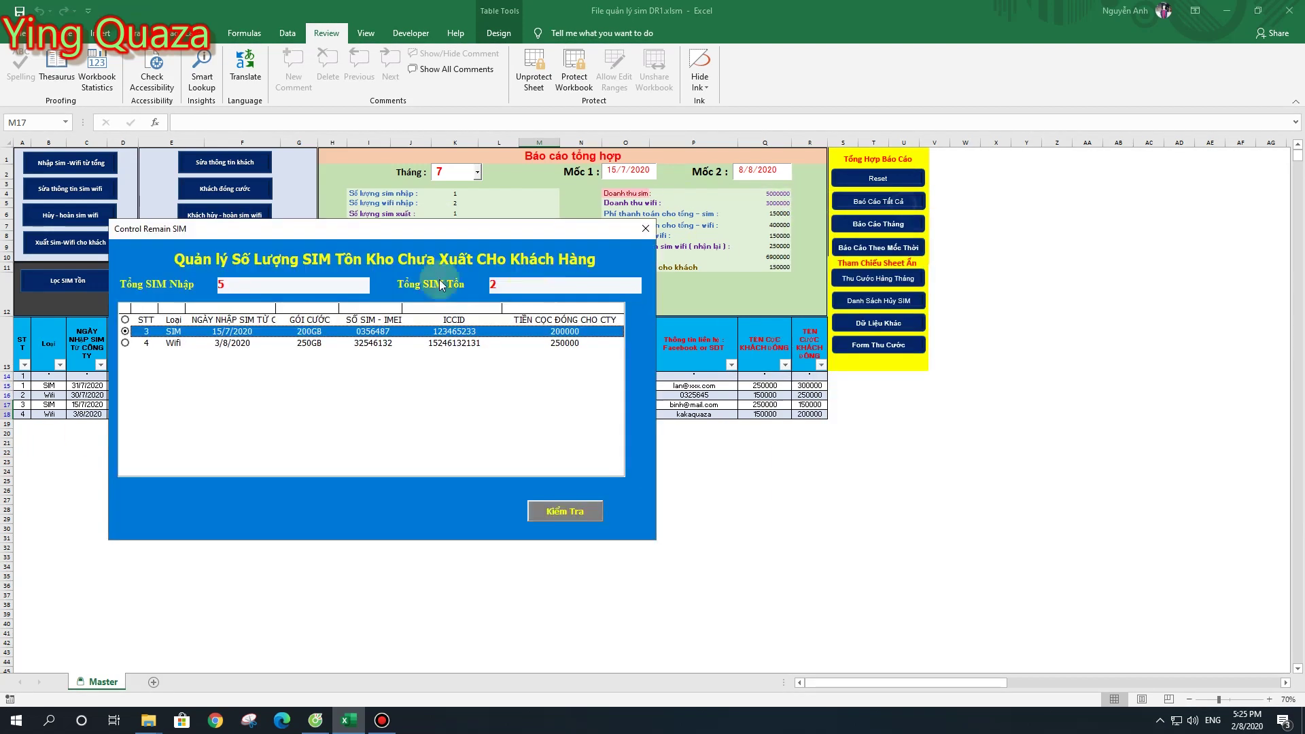
{"action": "left_click", "coordinate": [645, 229]}
{"action": "left_click", "coordinate": [641, 425]}
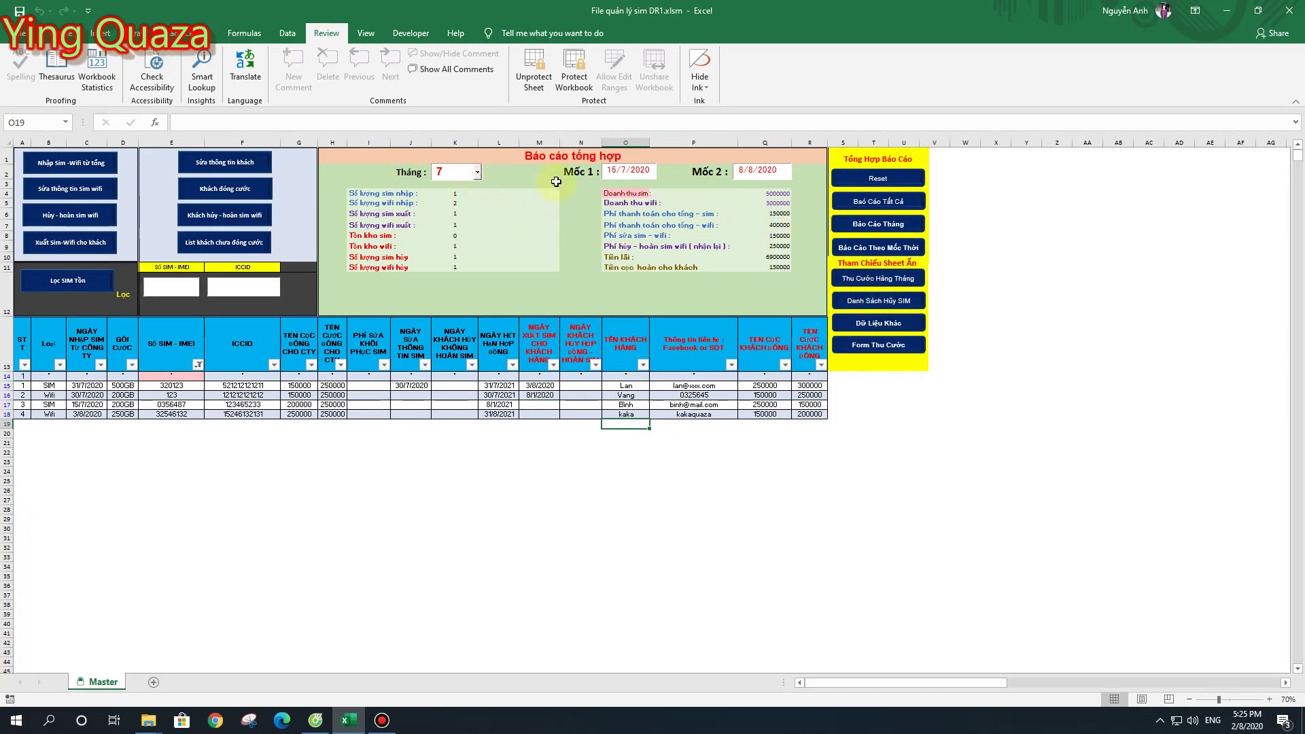
Run the overall summary report, set the report month to 6 and run the monthly report
{"action": "left_click", "coordinate": [864, 202]}
{"action": "left_click", "coordinate": [477, 172]}
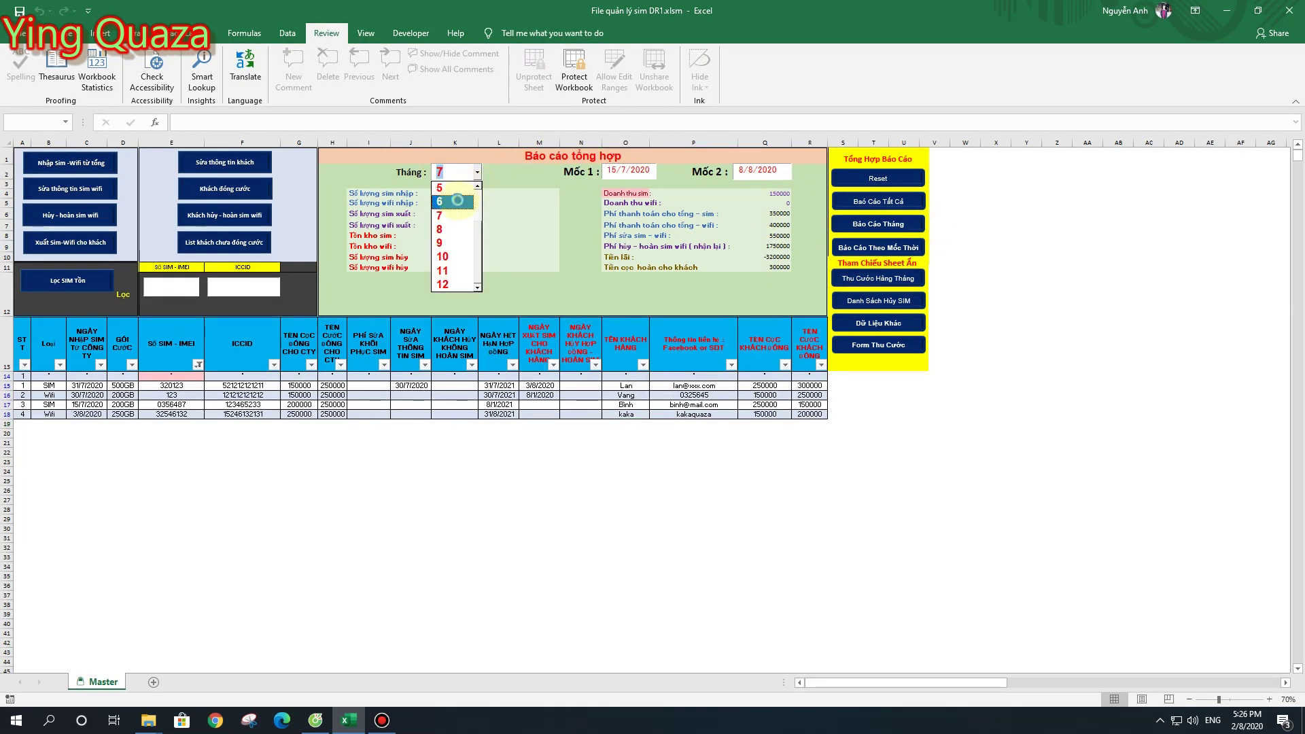
{"action": "left_click", "coordinate": [474, 194]}
{"action": "left_click", "coordinate": [882, 222]}
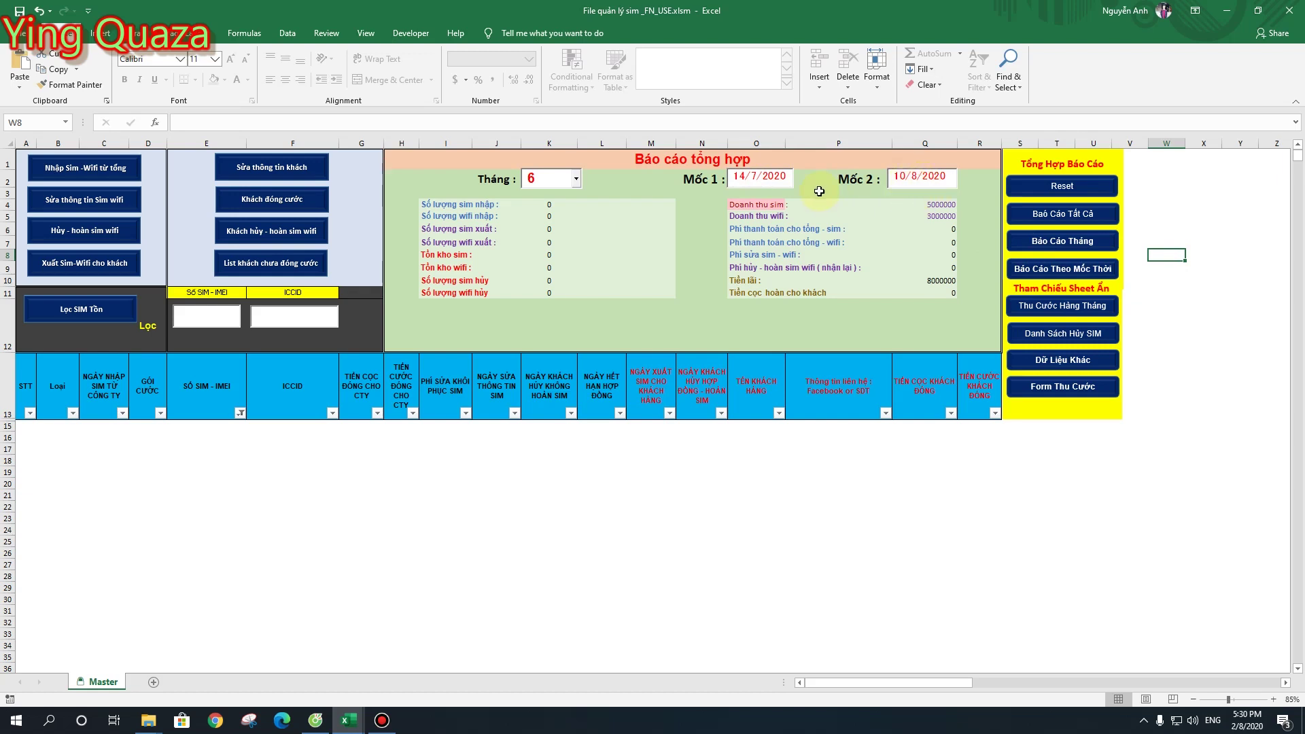
In File quản lý sim _FN_USE.xlsm, set Mốc 1 to 15/7/2020 and Mốc 2 to 9/8/2020 and run the report between these dates
{"action": "left_click", "coordinate": [745, 174]}
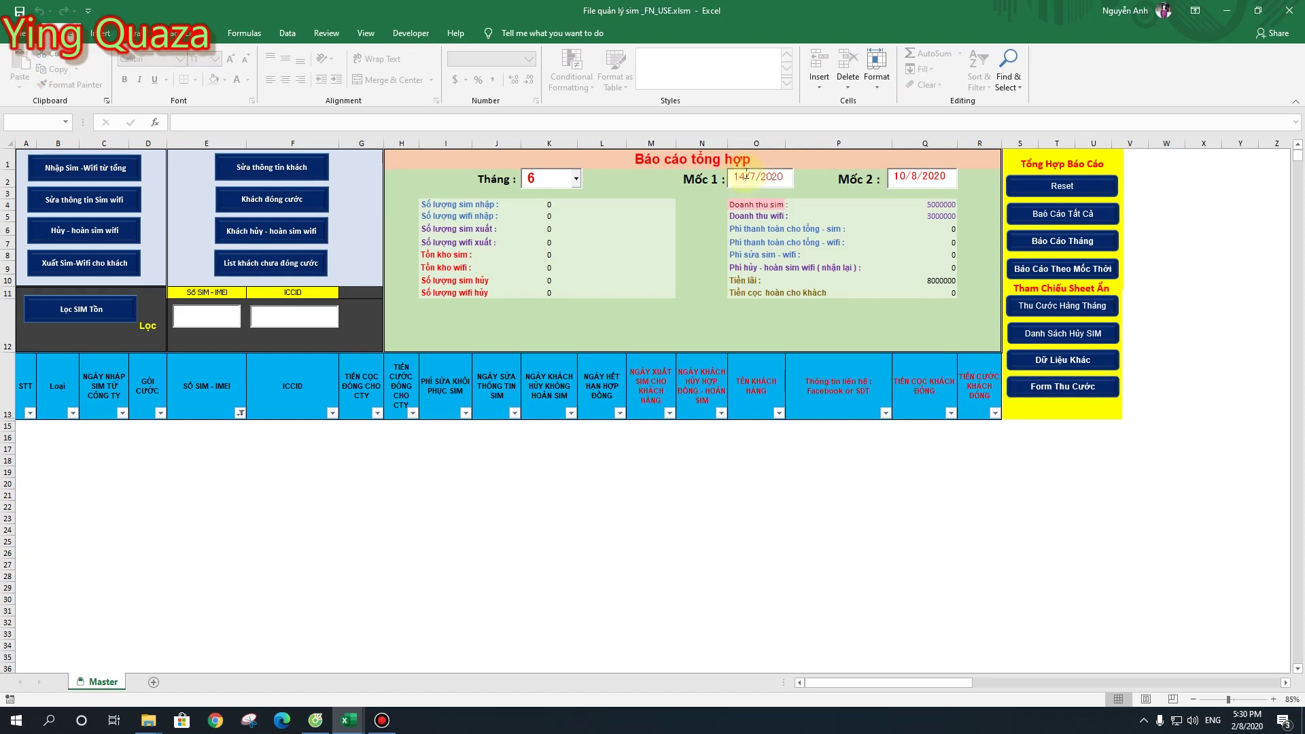
{"action": "type", "text": "15"}
{"action": "left_click", "coordinate": [908, 176]}
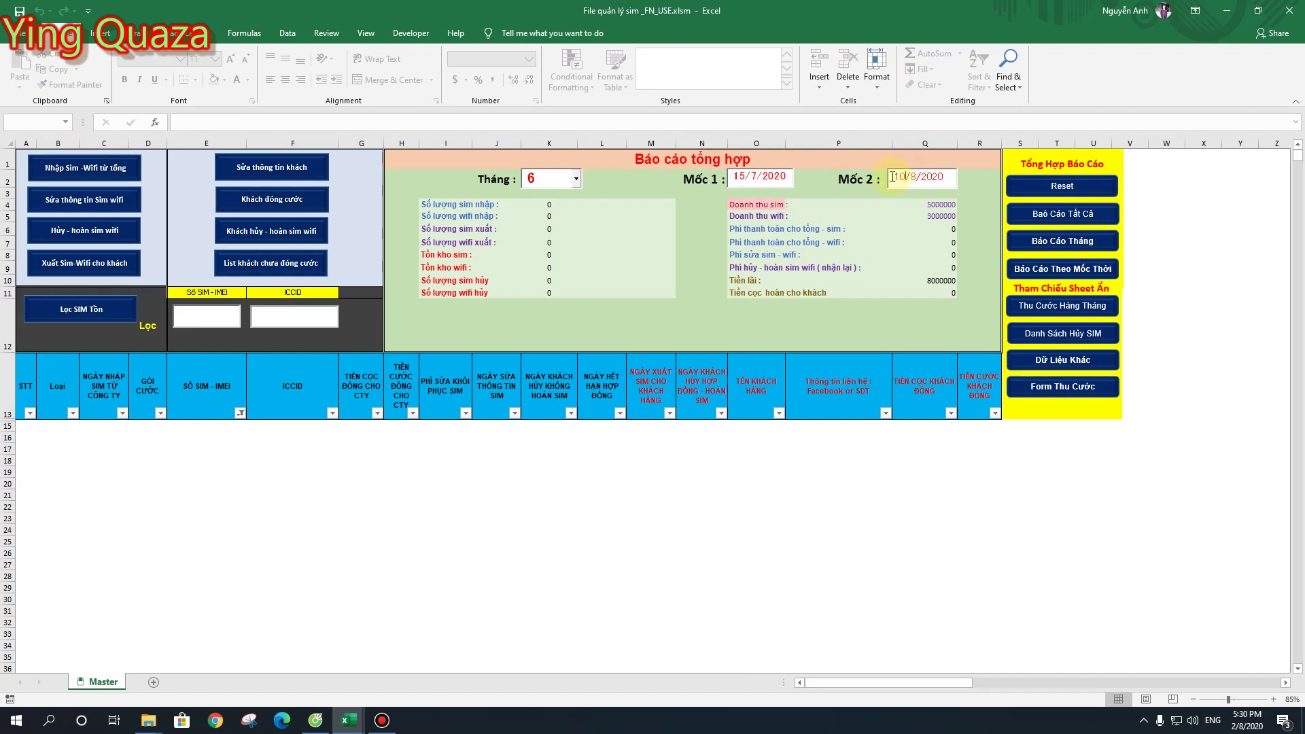
{"action": "type", "text": "9"}
{"action": "left_click", "coordinate": [916, 324]}
{"action": "left_click", "coordinate": [1070, 270]}
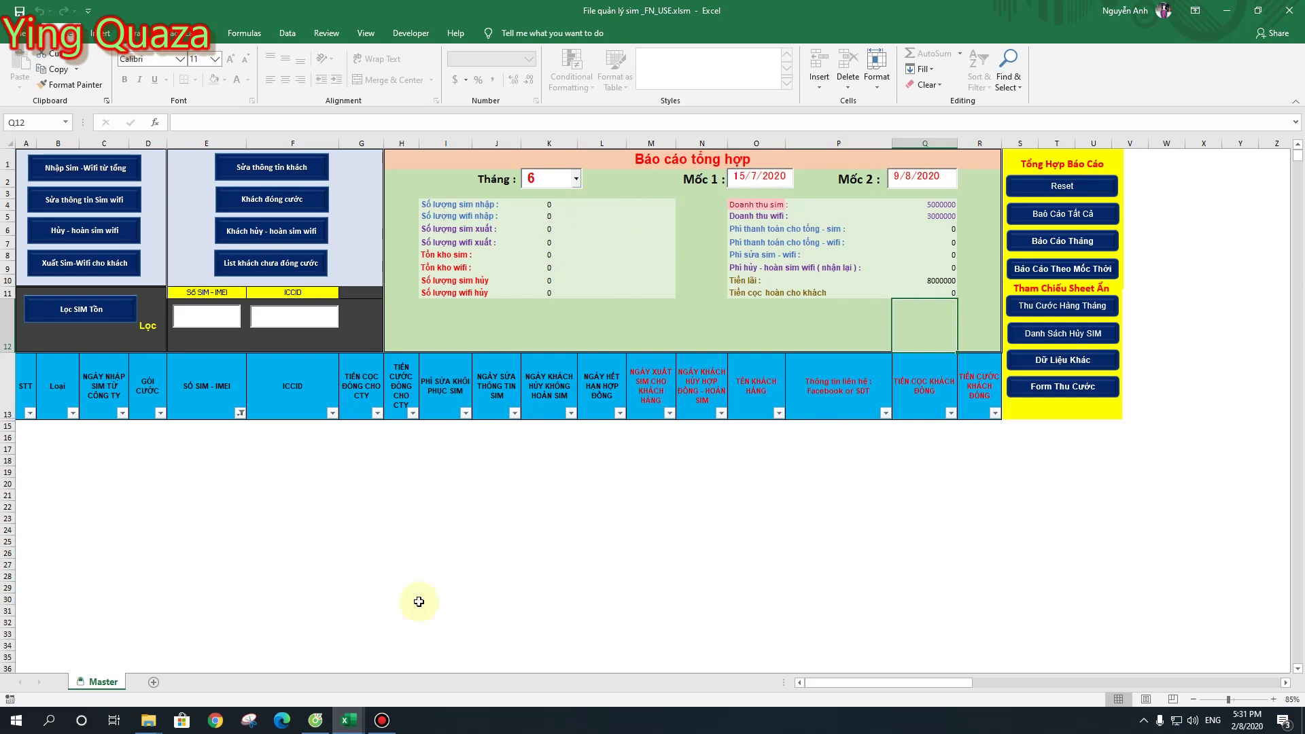
Switch back to File quản lý sim DR1.xlsm, reset the summary report and run the monthly and milestone-date reports
{"action": "mouse_move", "coordinate": [348, 719]}
{"action": "left_click", "coordinate": [328, 698]}
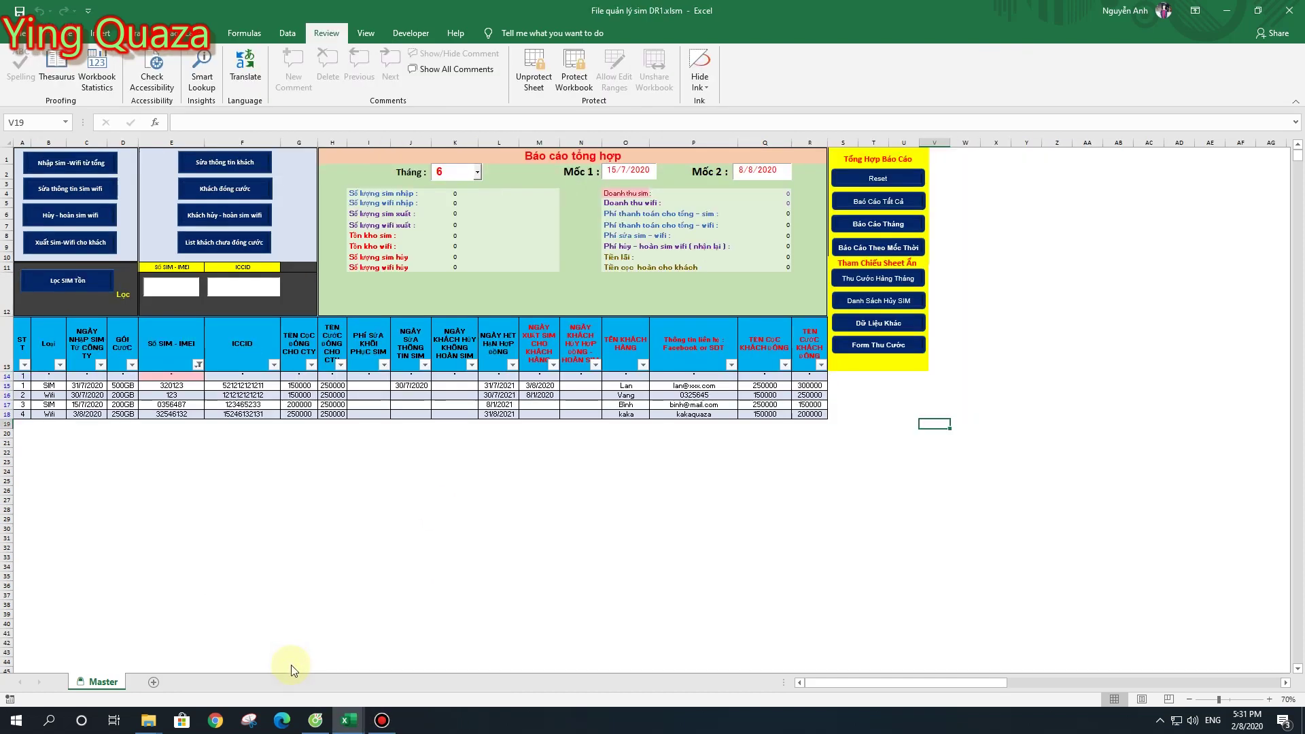
{"action": "left_click", "coordinate": [1146, 395]}
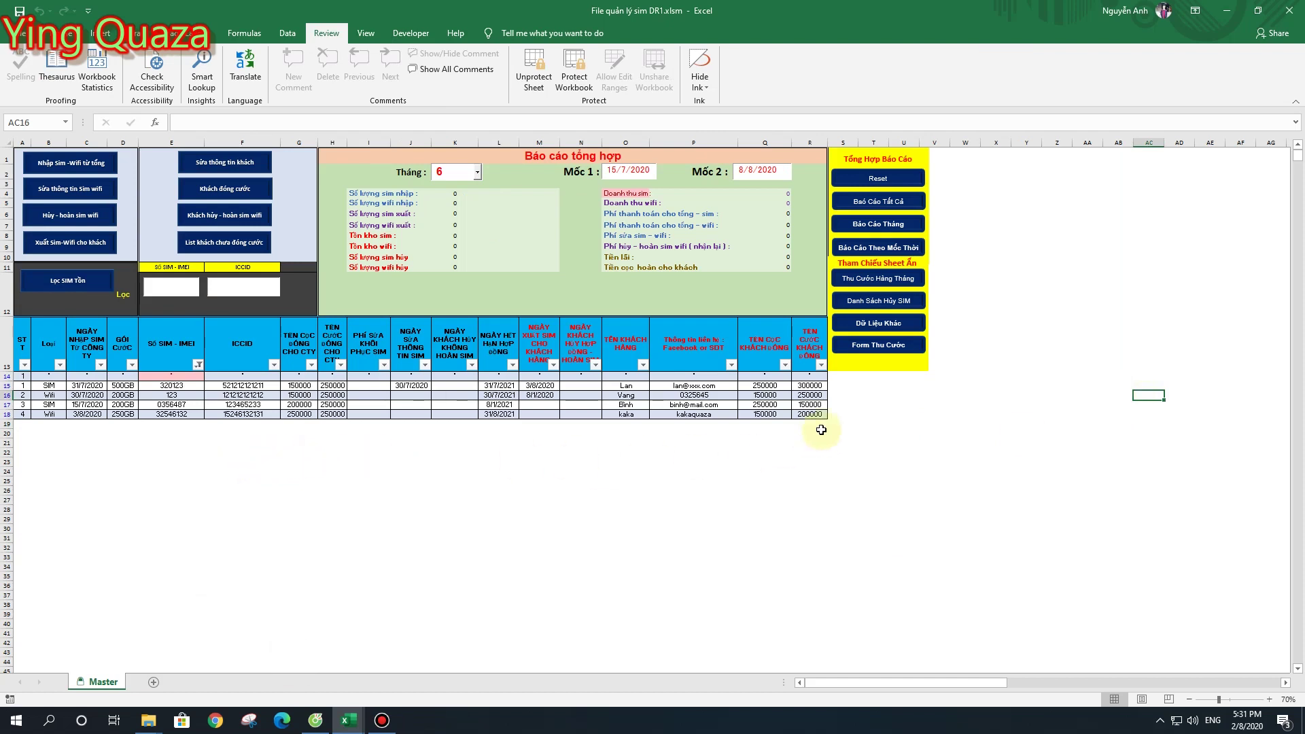
{"action": "left_click", "coordinate": [878, 179]}
{"action": "left_click", "coordinate": [880, 227]}
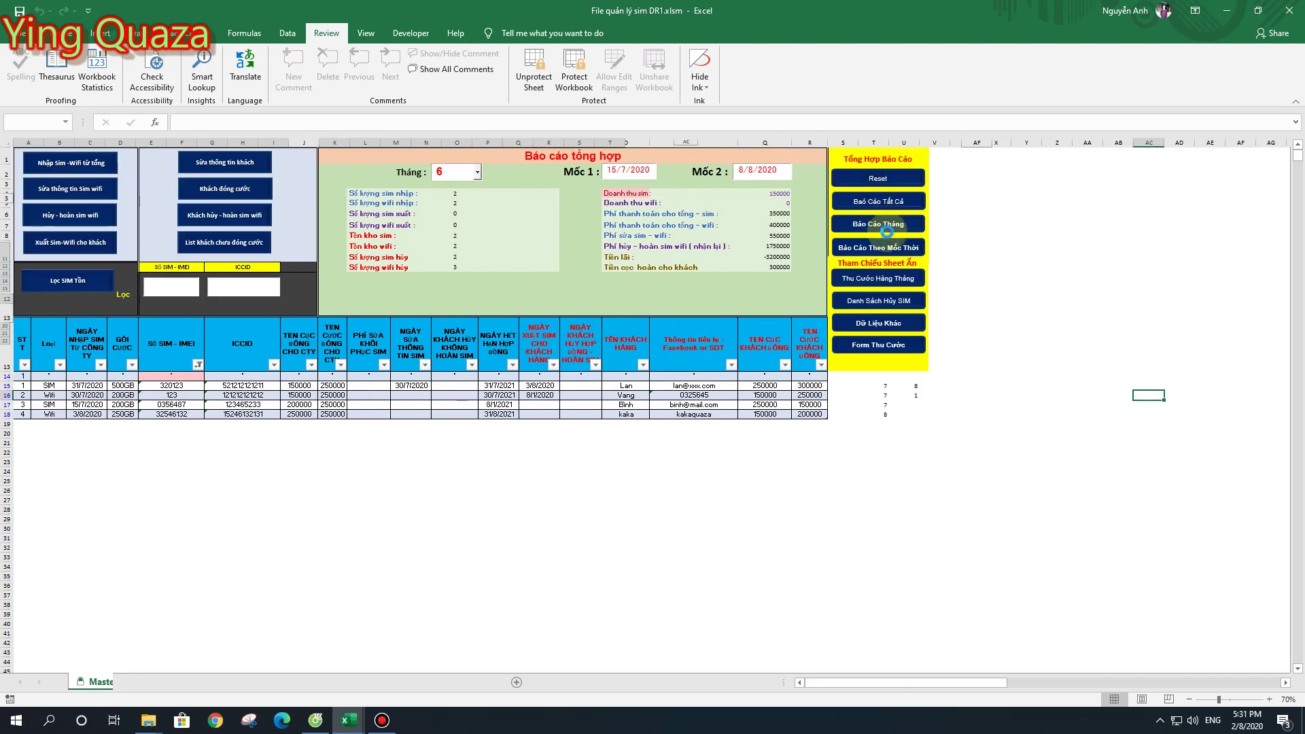
{"action": "left_click", "coordinate": [889, 247]}
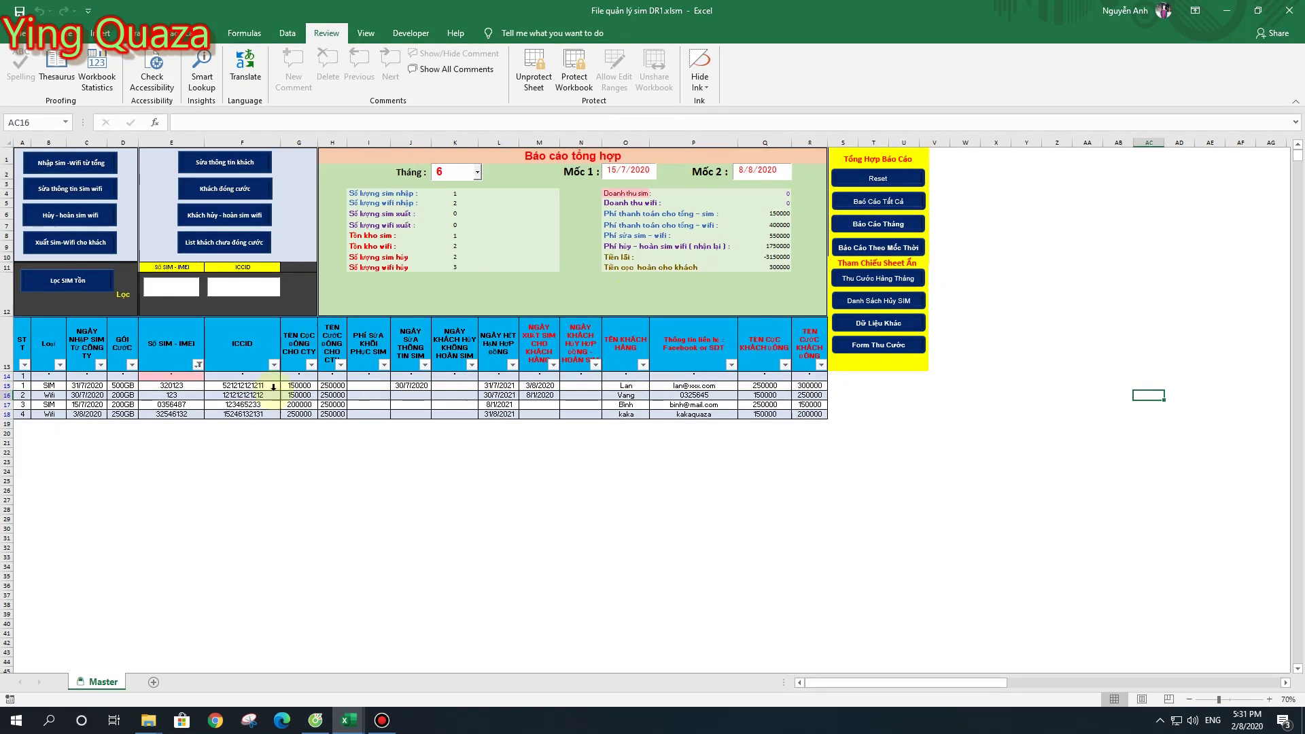
{"action": "left_click", "coordinate": [511, 501]}
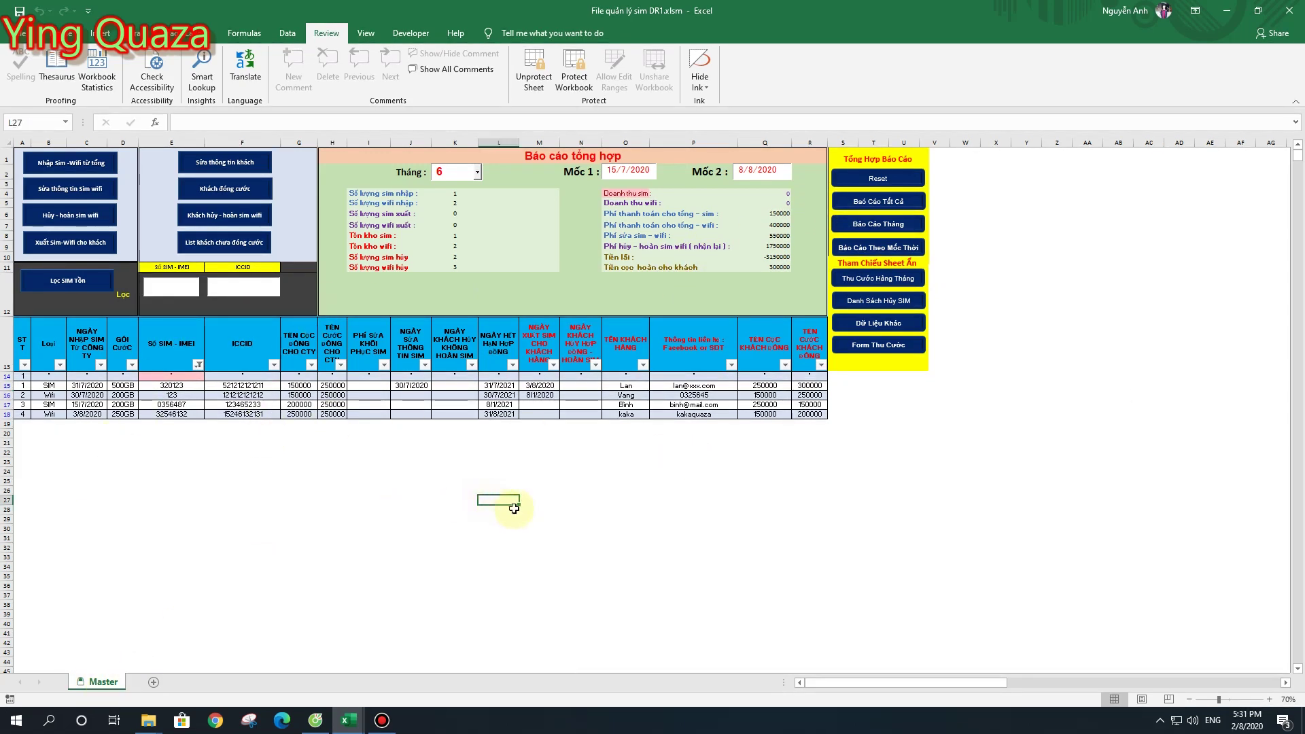
{"action": "left_click", "coordinate": [524, 508]}
{"action": "left_click", "coordinate": [665, 397]}
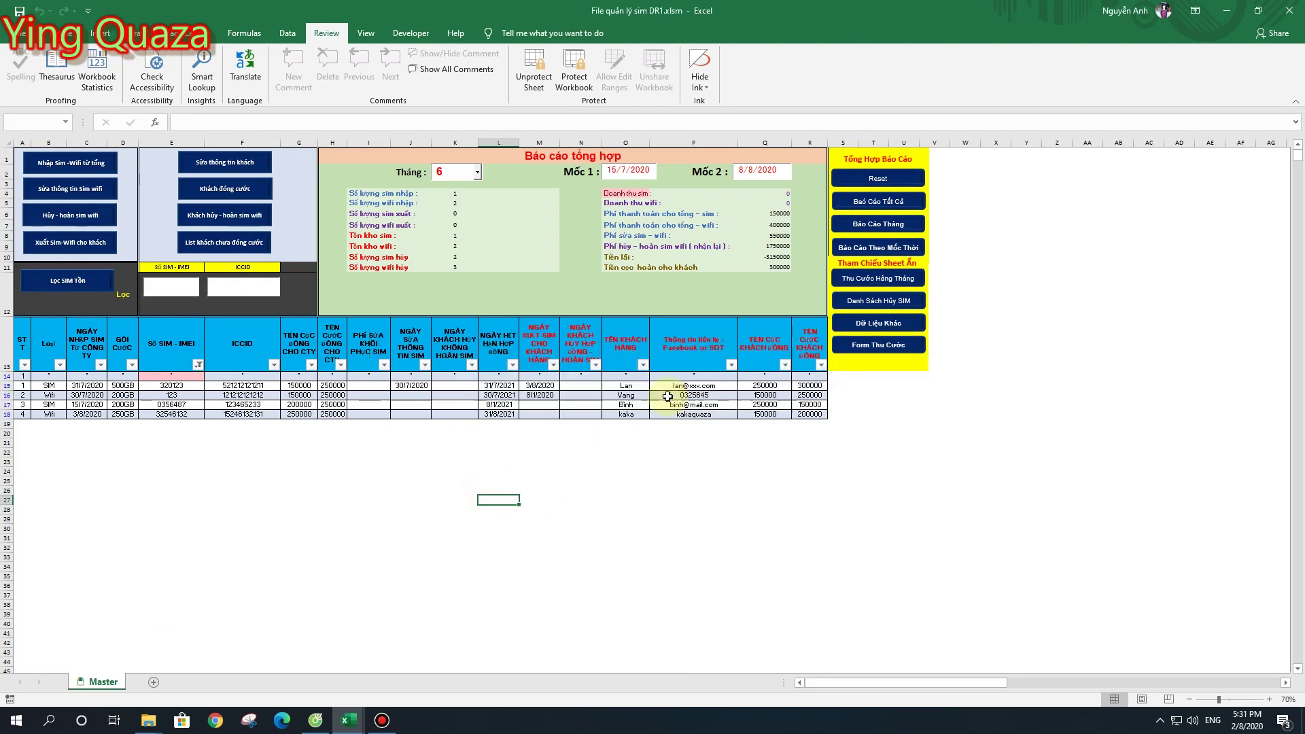
{"action": "left_click", "coordinate": [593, 501]}
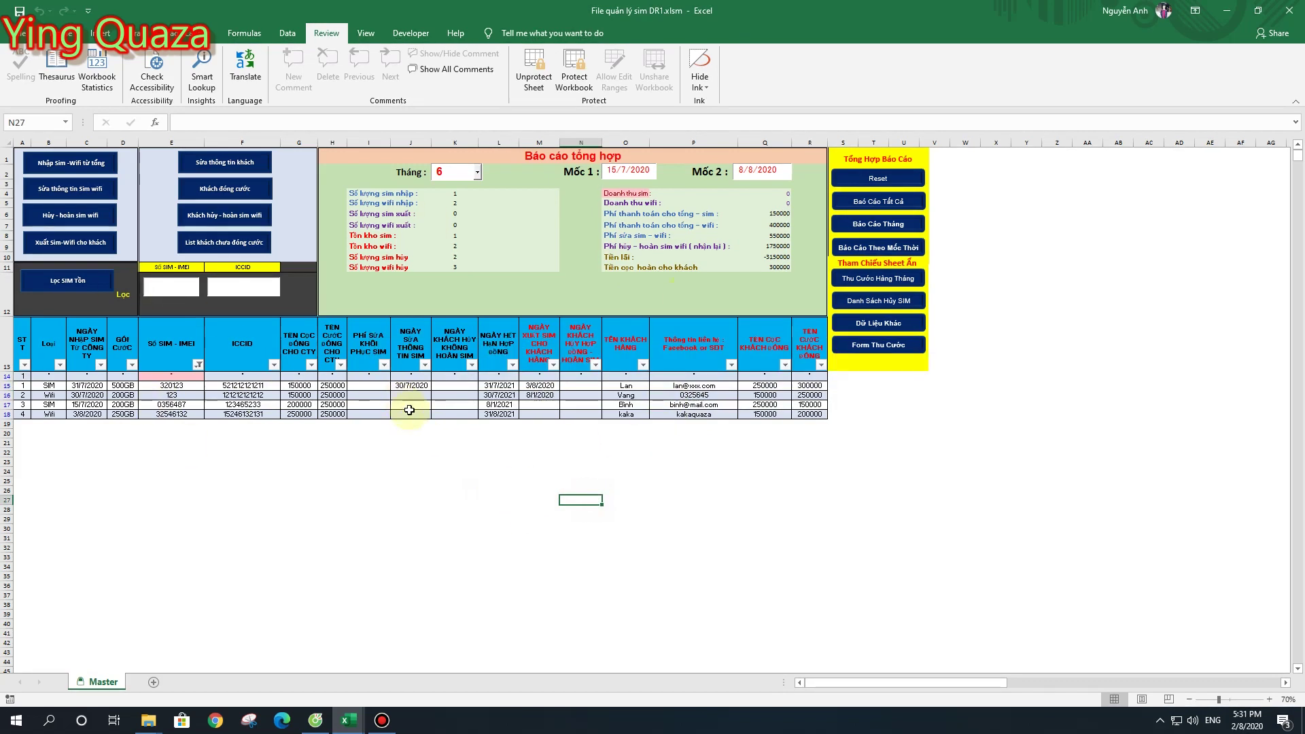